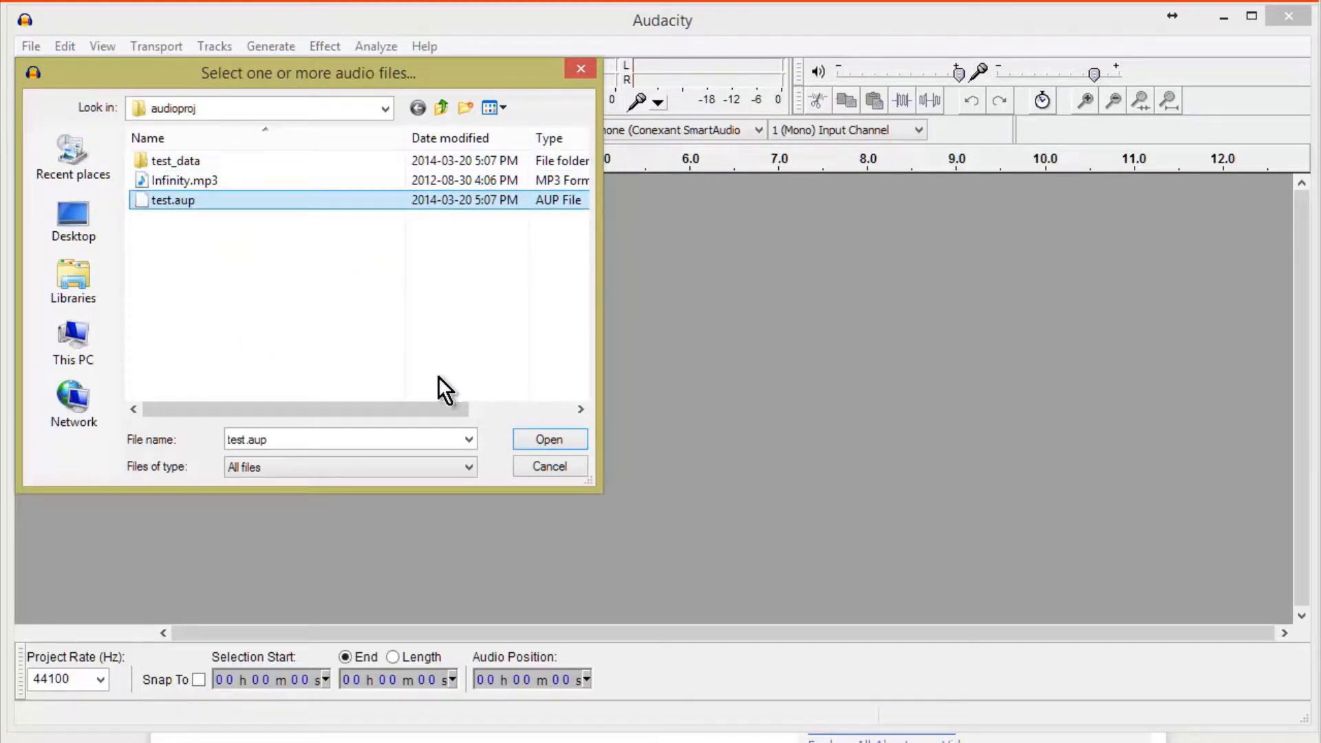
# - Open the test.aup project and reduce the audio track's height to about a third of the track area
pyautogui.click(551, 439)
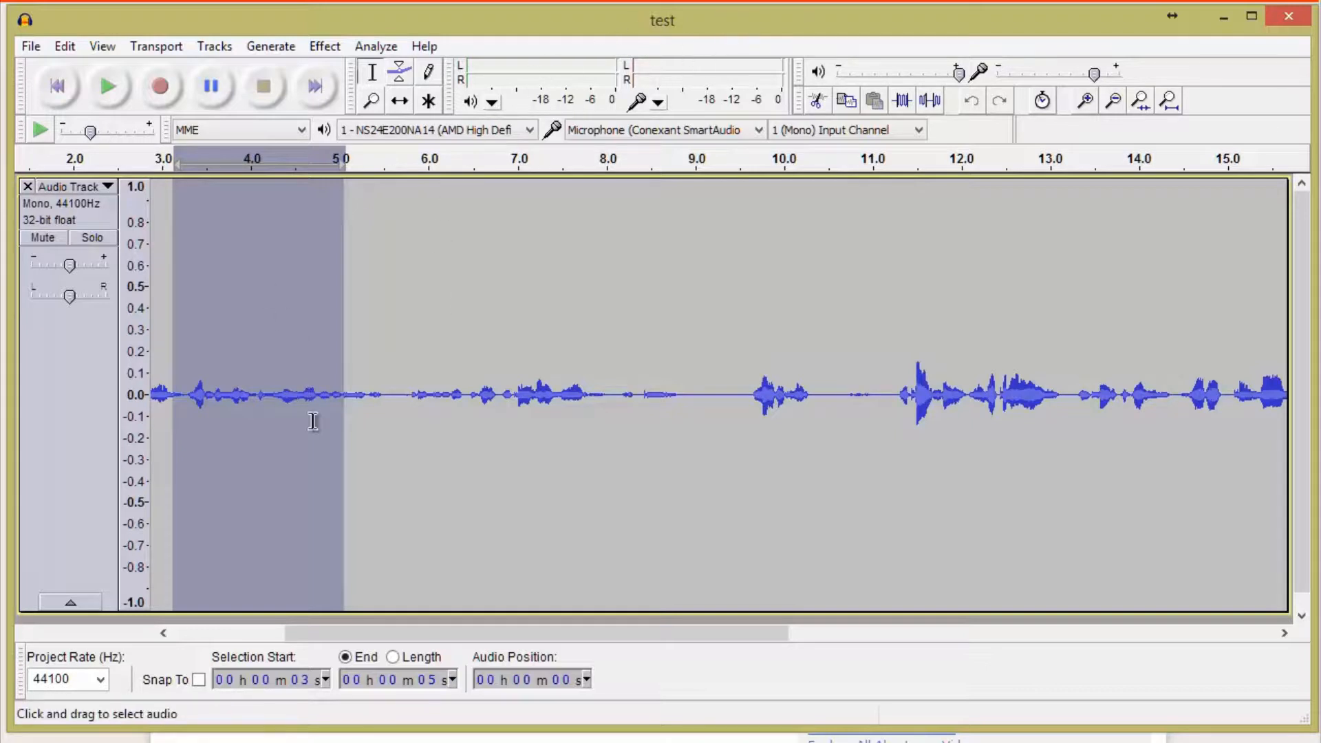
pyautogui.moveTo(481, 611); pyautogui.dragTo(478, 342)
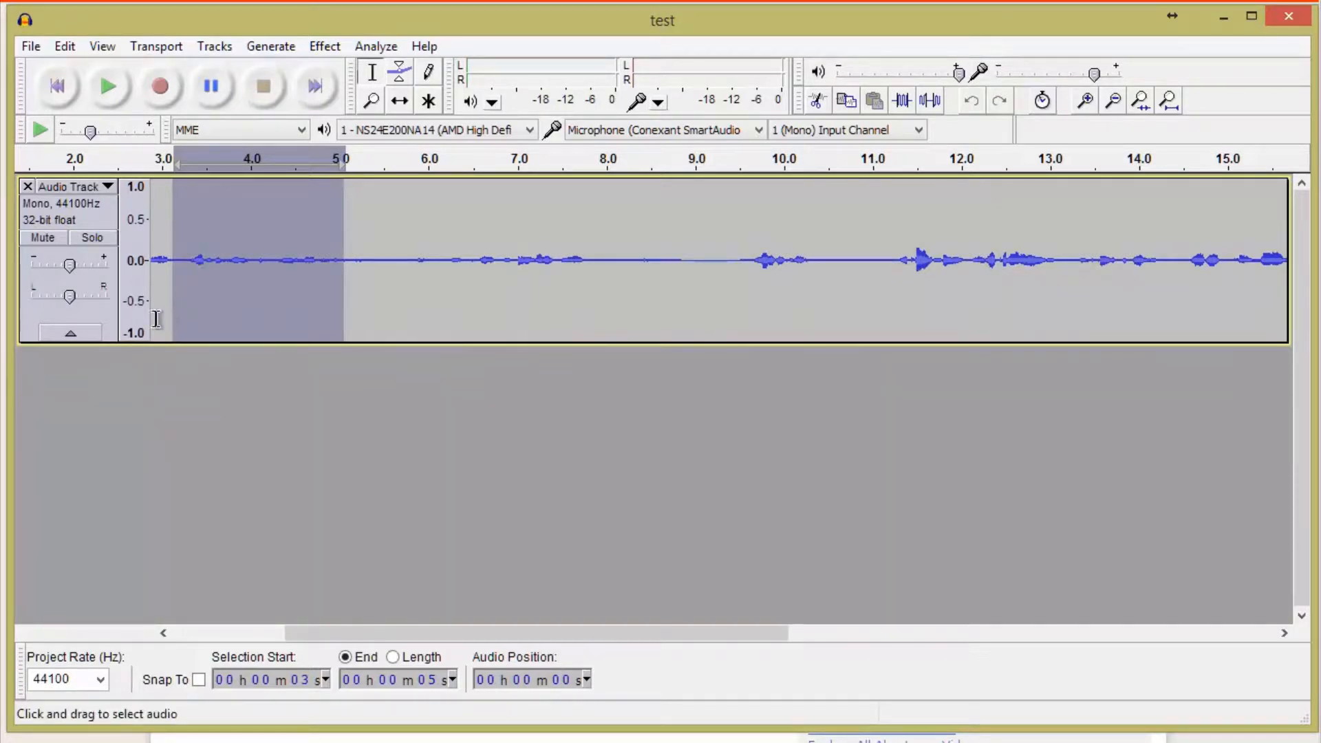
# - Switch to the web browser and open The Freesound Project from the public domain music list in a new tab
pyautogui.hotkey('alt', 'Tab')
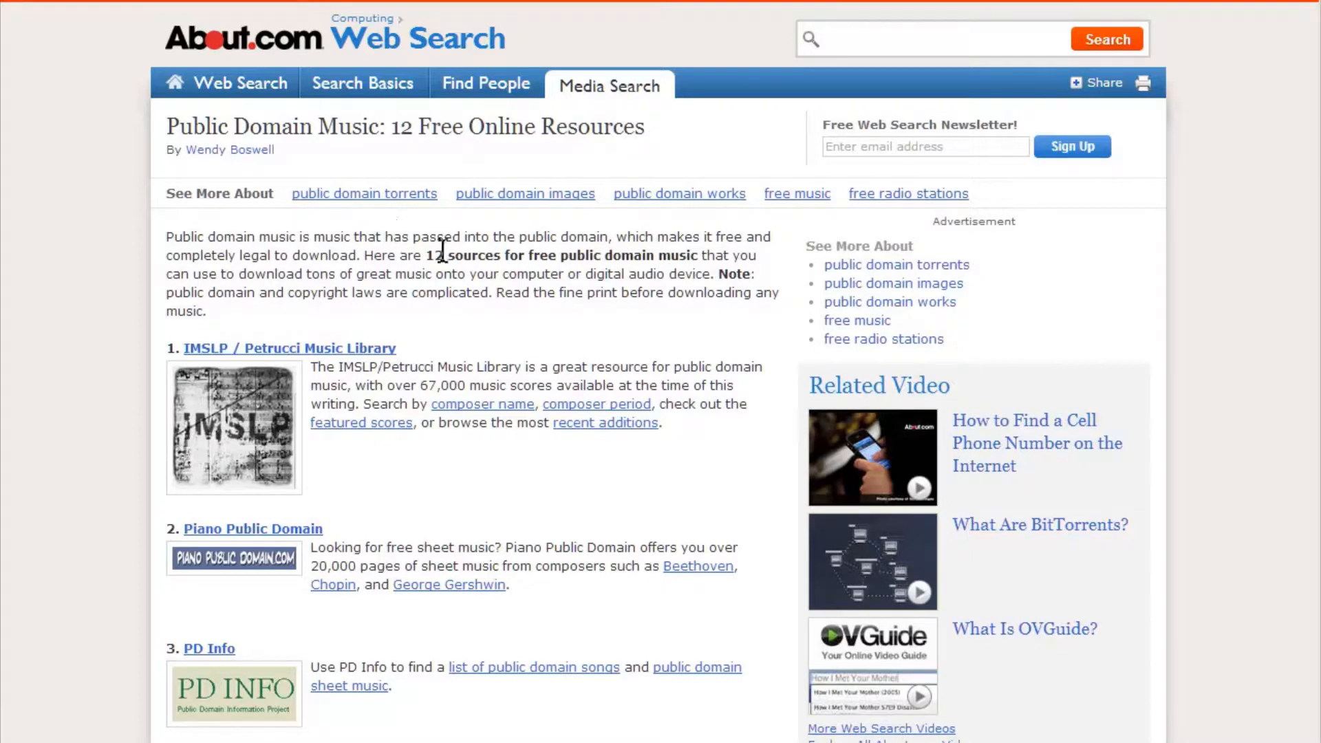
pyautogui.scroll(-3, 578, 237)
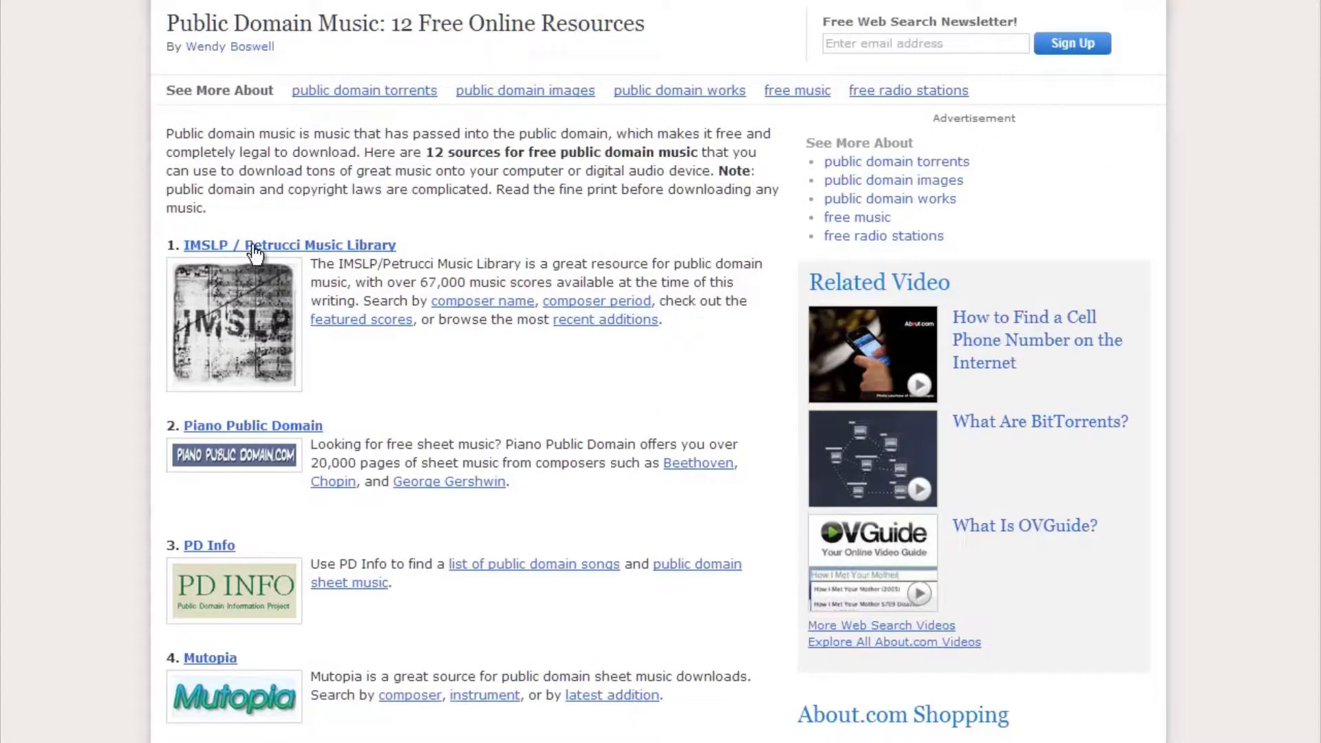
pyautogui.scroll(-3, 491, 234)
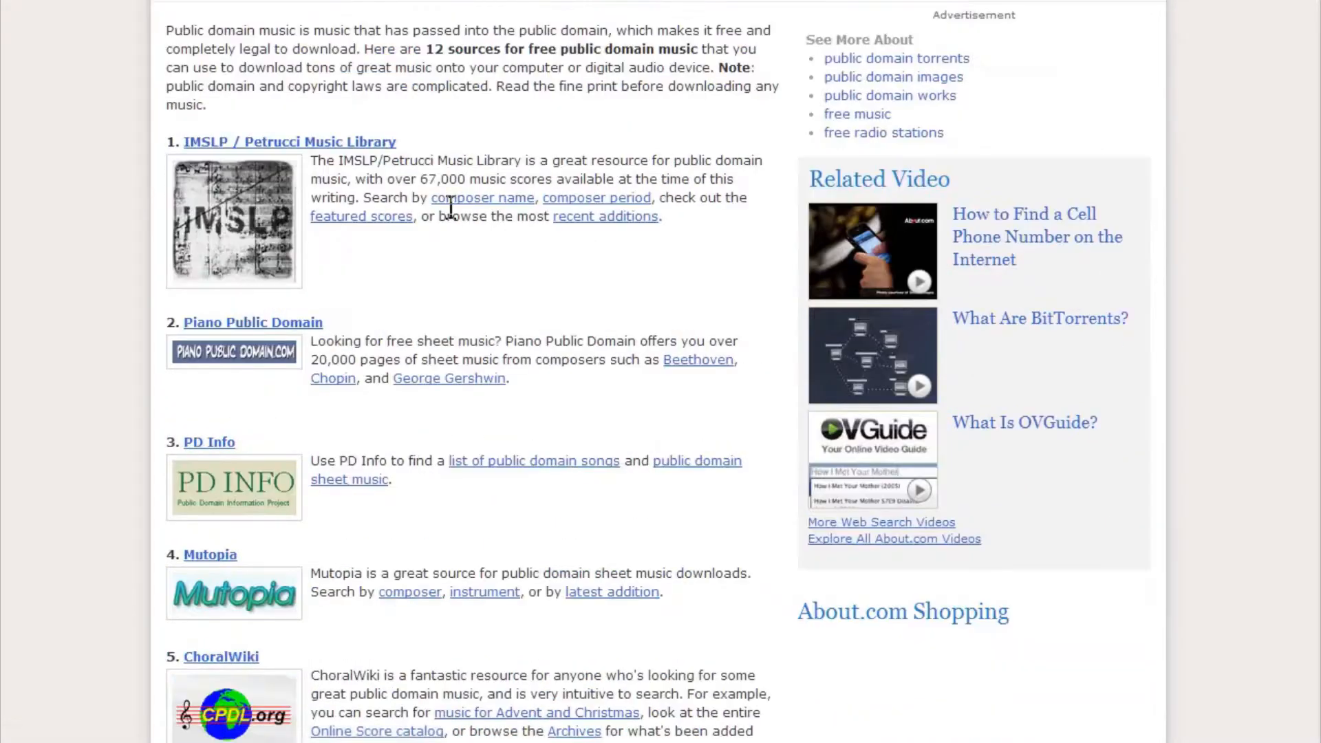
pyautogui.scroll(-6, 501, 218)
pyautogui.scroll(-15, 410, 230)
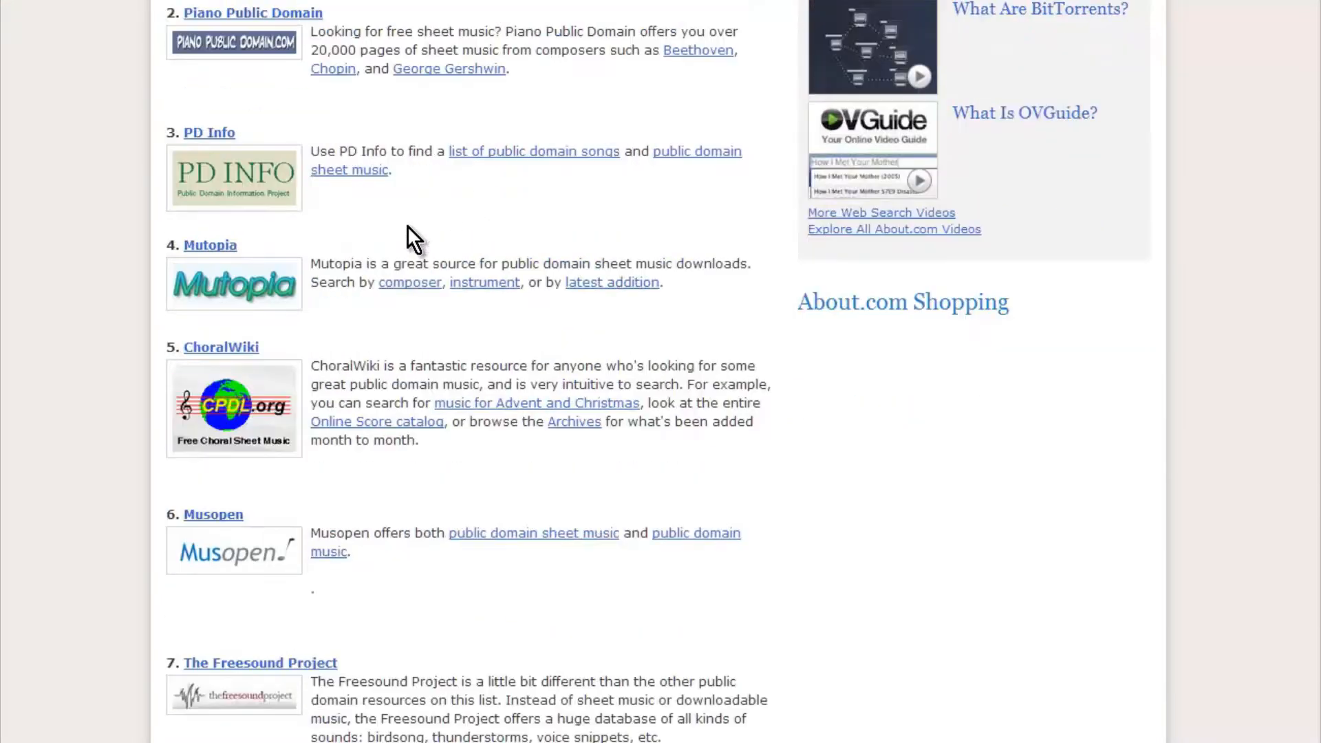
pyautogui.scroll(-3, 410, 229)
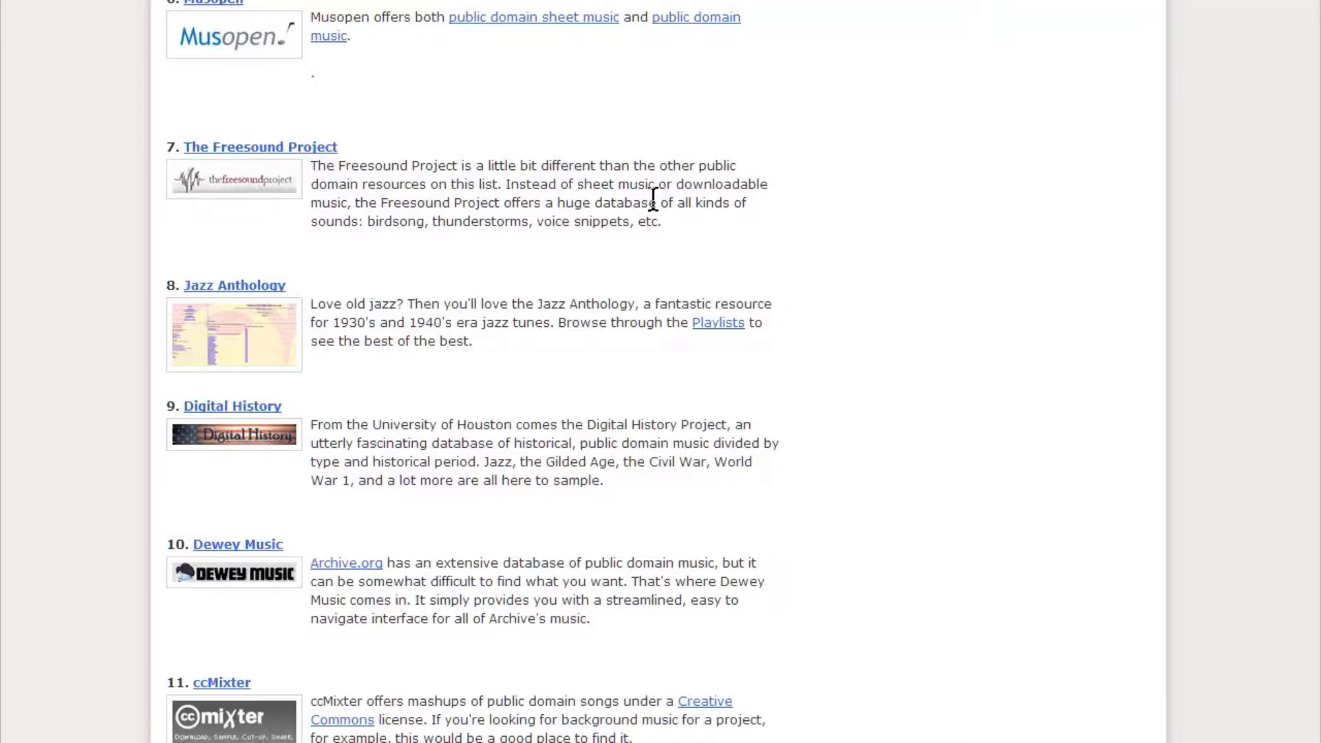
pyautogui.rightClick(325, 147)
pyautogui.click(378, 165)
pyautogui.click(606, 1)
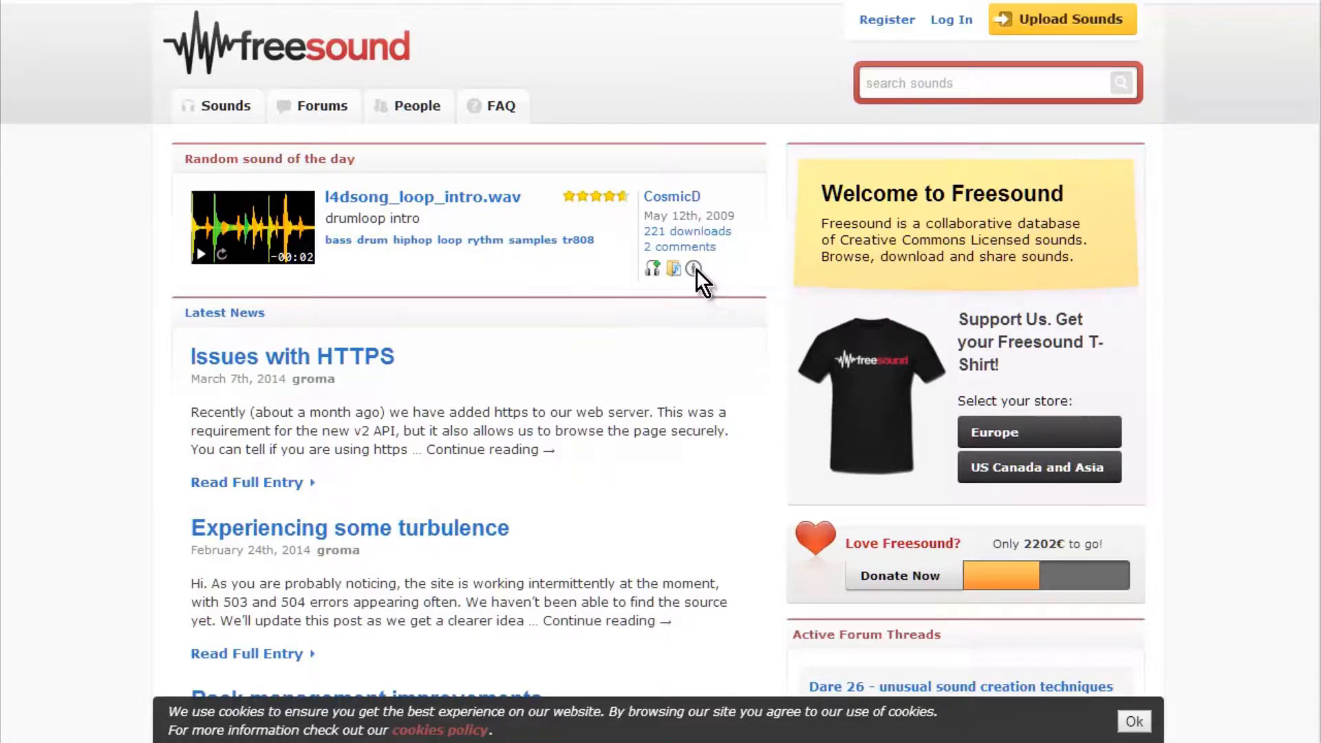
# - Examine the licences of the random sound of the day and the recent additions on the Freesound home page
pyautogui.moveTo(695, 269)
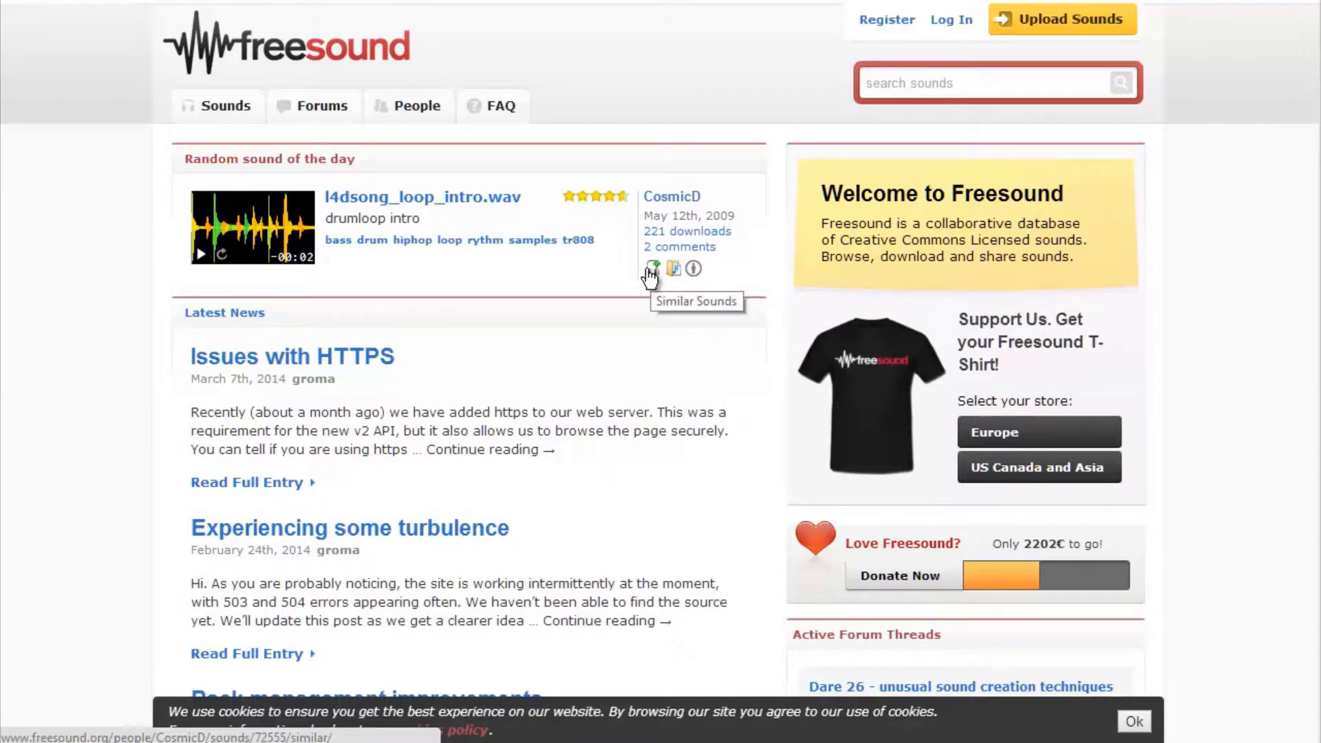
pyautogui.scroll(-5, 578, 303)
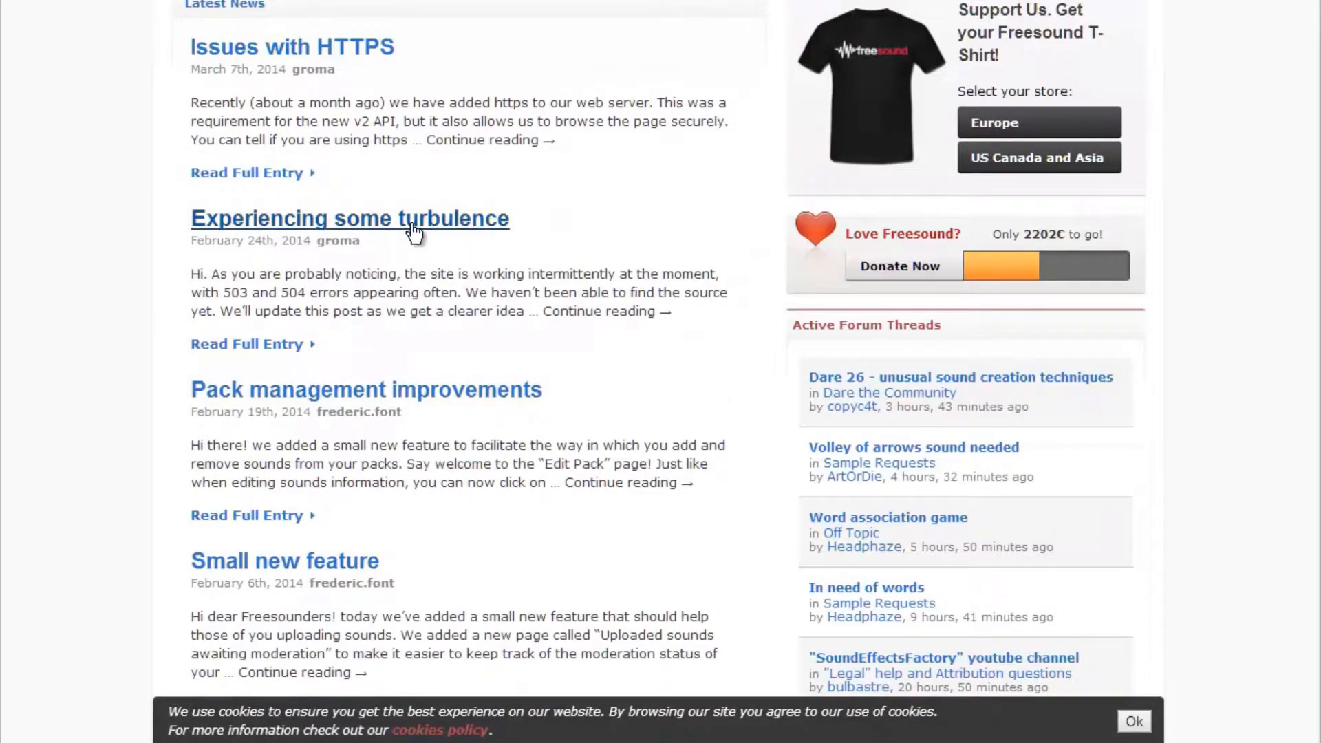
pyautogui.scroll(-2, 397, 251)
pyautogui.scroll(-10, 398, 242)
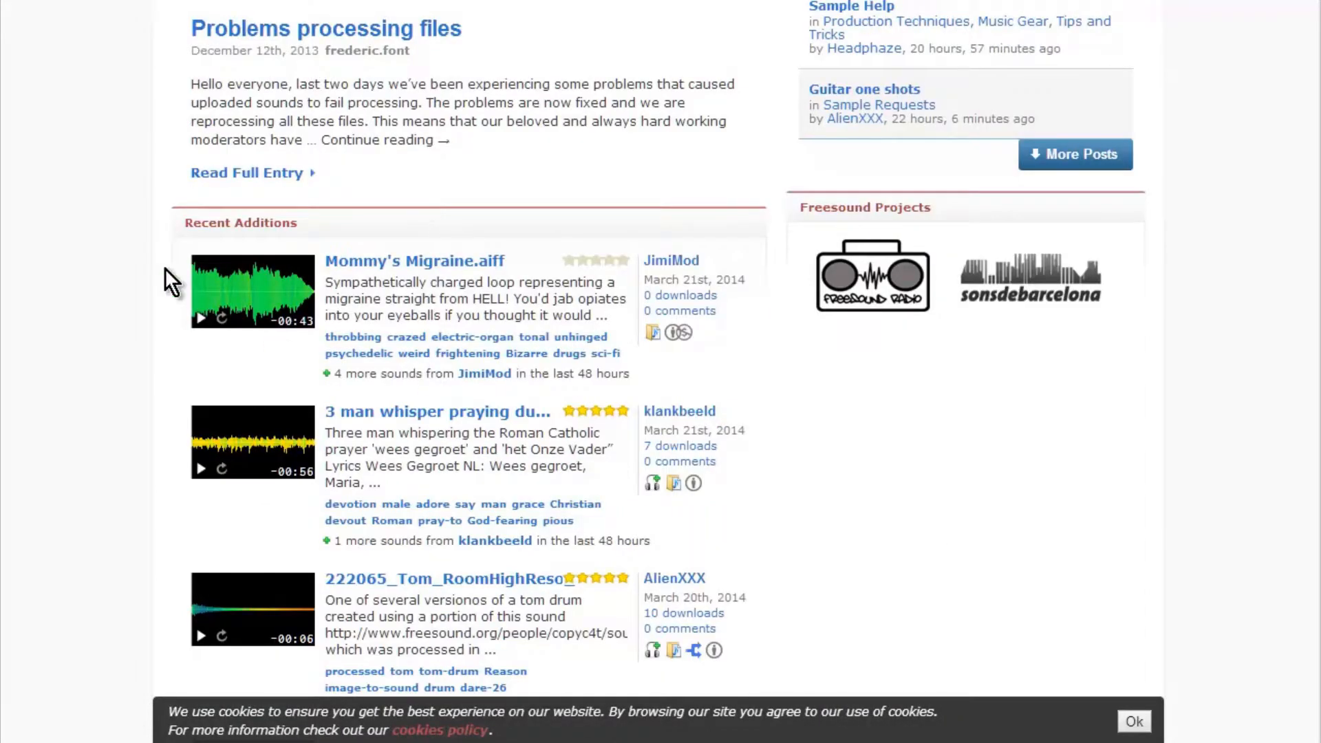
pyautogui.scroll(-5, 528, 271)
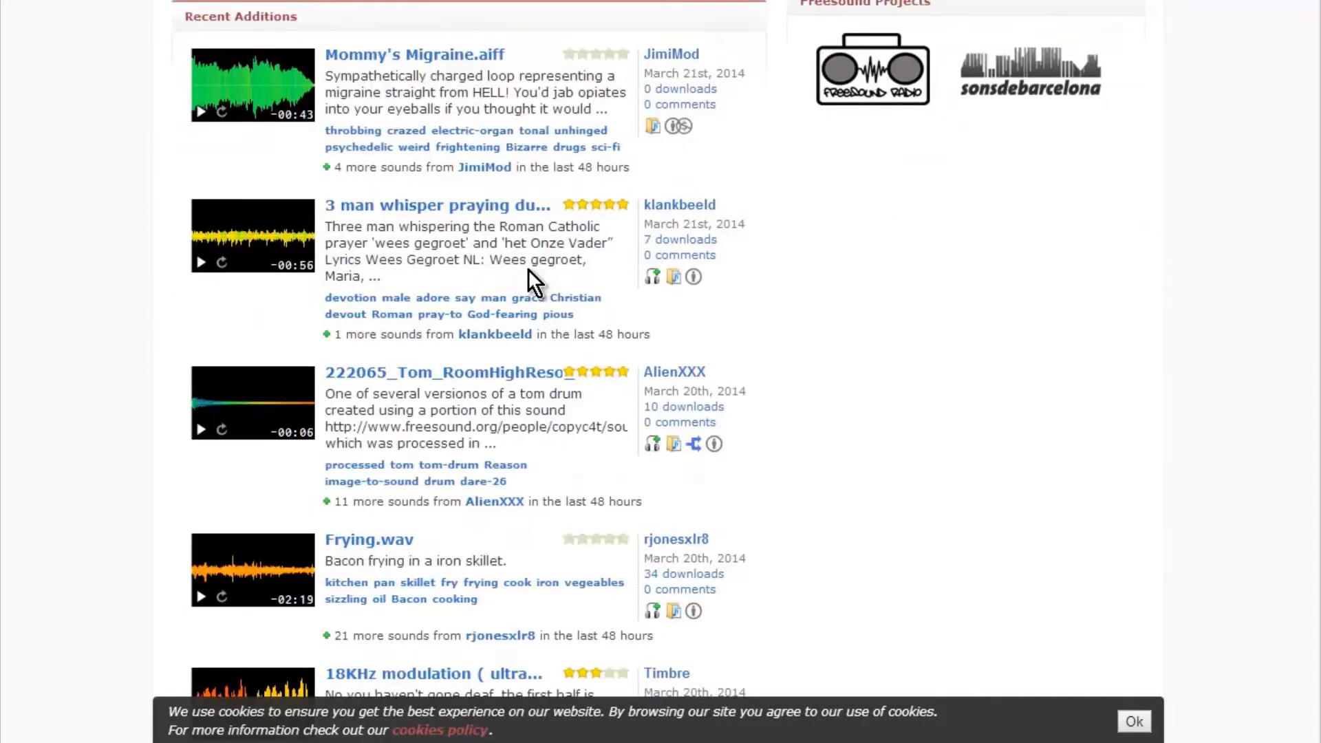
pyautogui.scroll(-2, 527, 271)
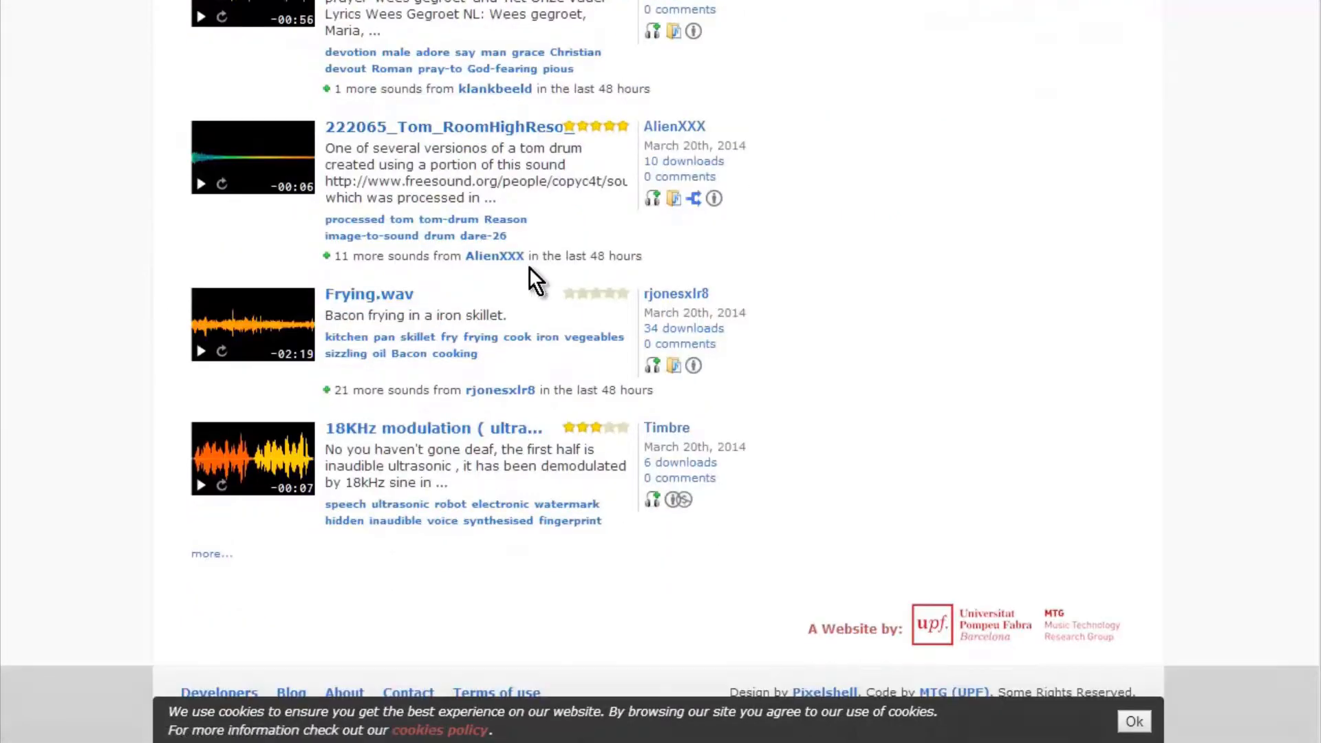
pyautogui.moveTo(713, 201)
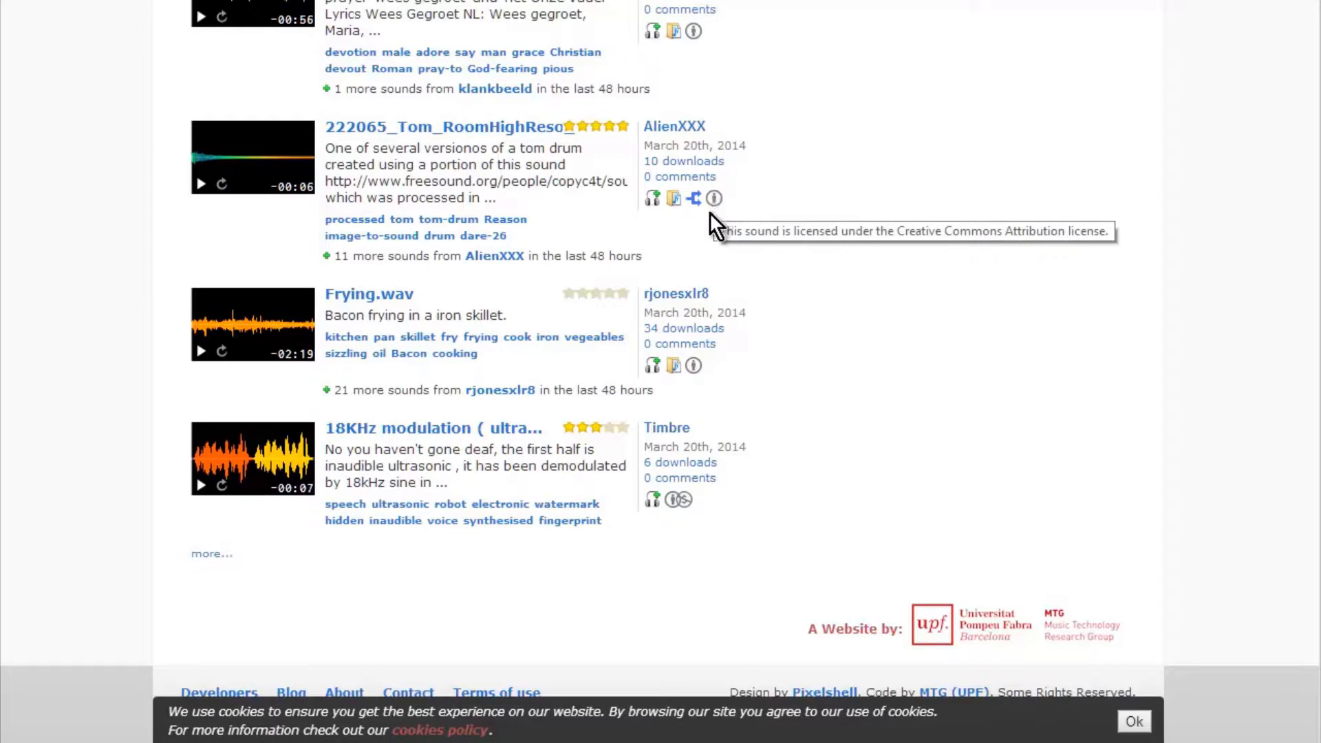
pyautogui.moveTo(696, 361)
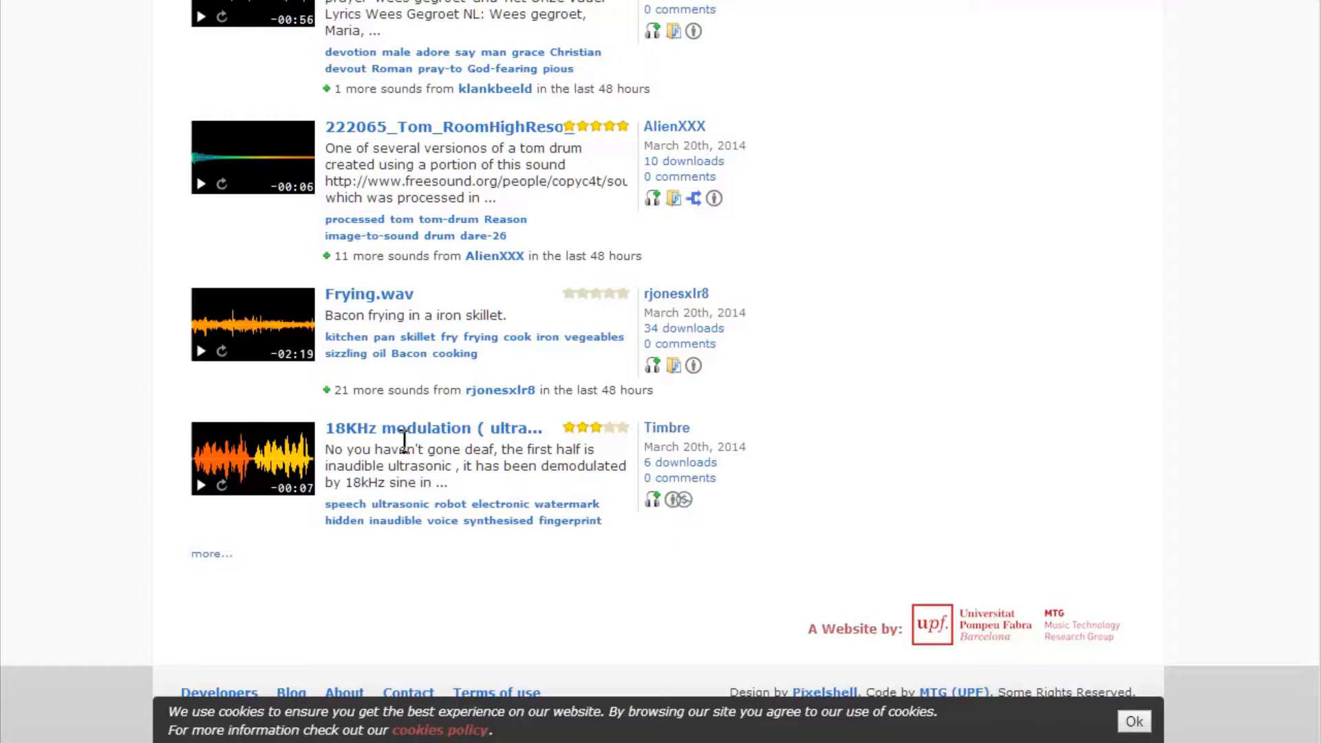
pyautogui.scroll(10, 605, 372)
pyautogui.scroll(8, 608, 381)
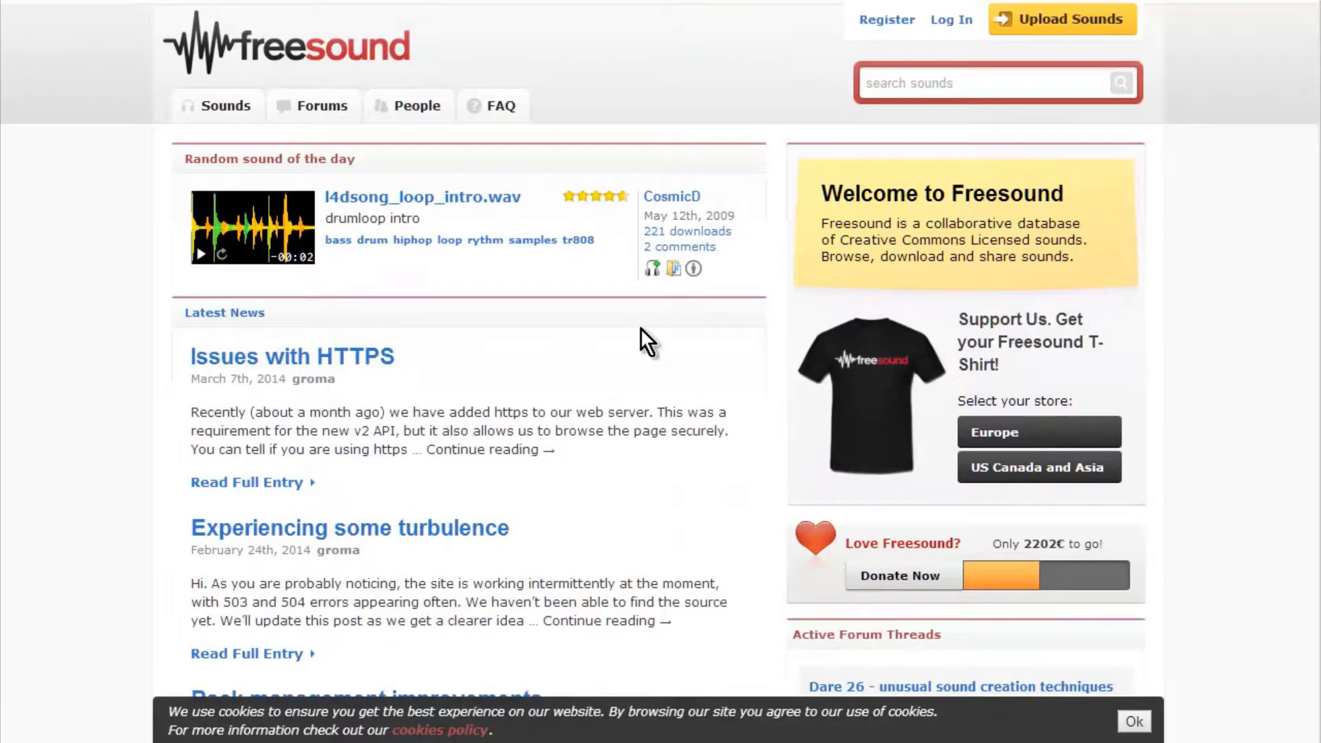
# - Search Freesound for "bell" and check the licence of BELL 0105.wav in the results
pyautogui.click(936, 86)
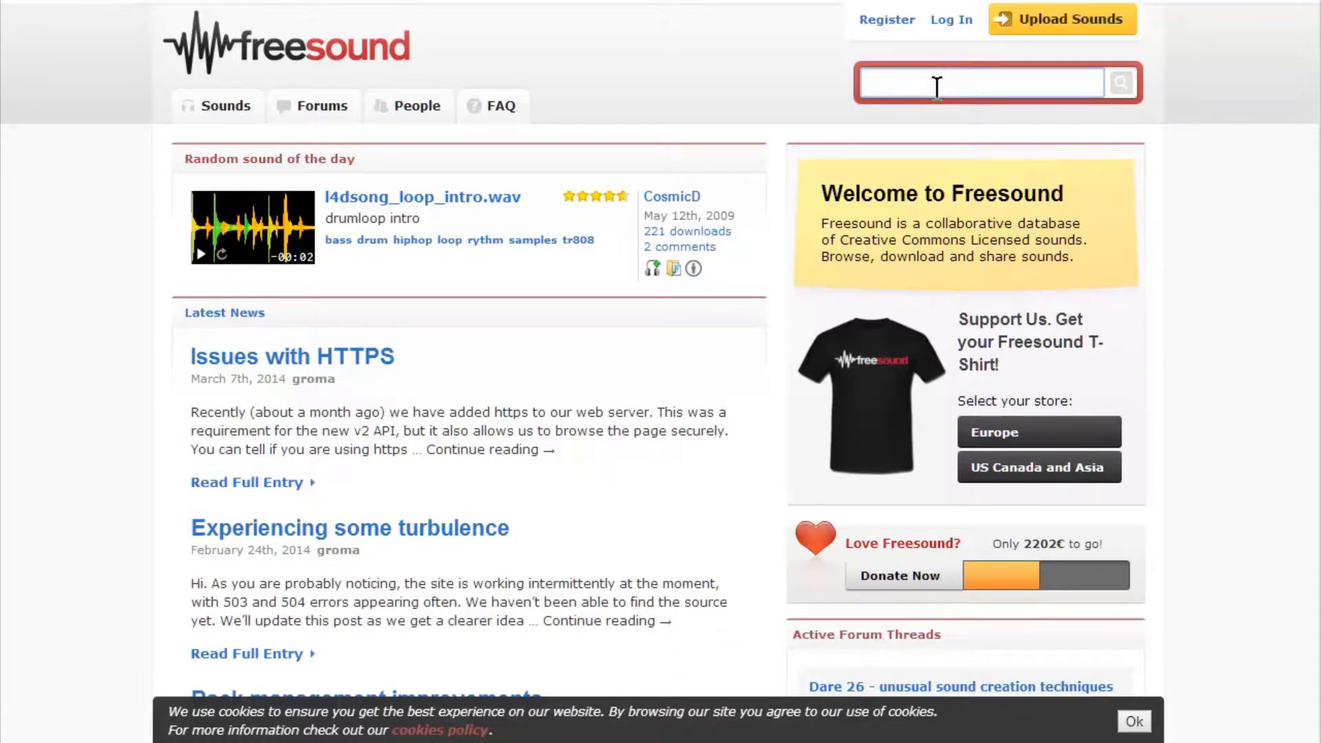
pyautogui.write('bell')
pyautogui.press('Return')
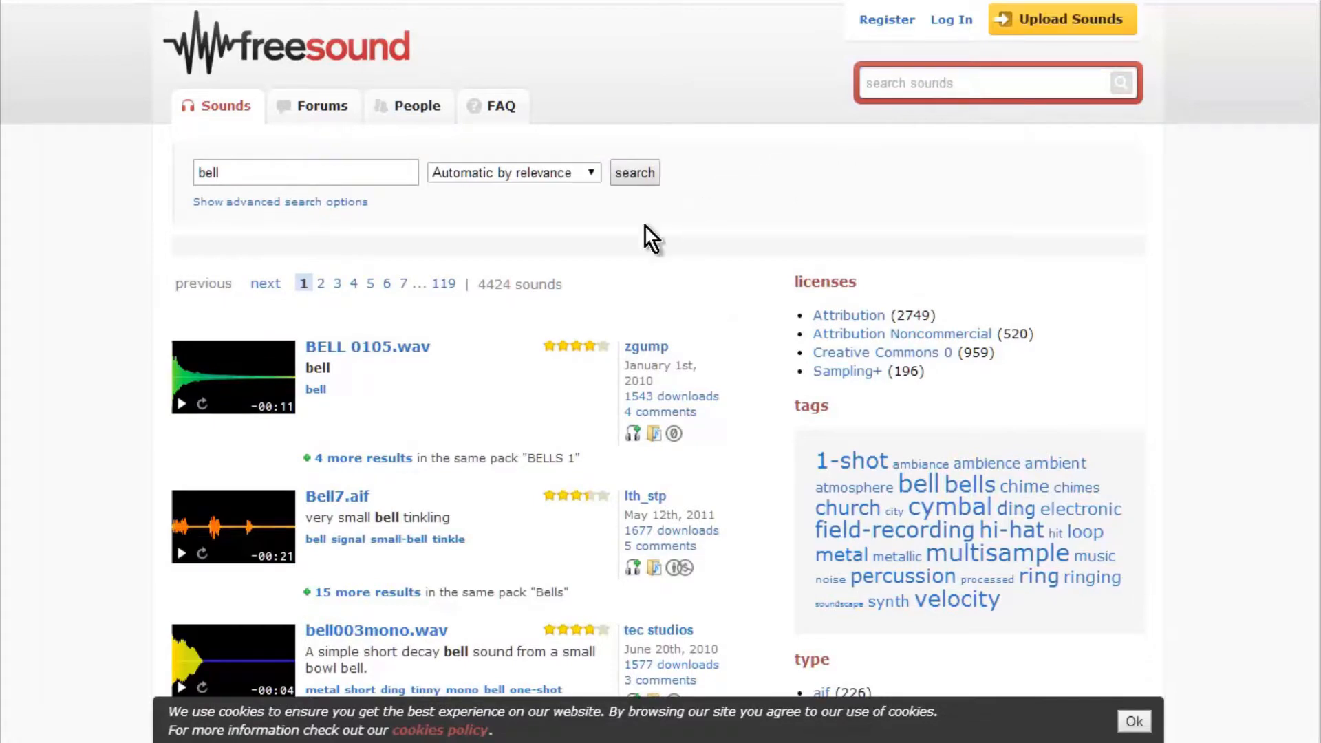
pyautogui.scroll(-3, 490, 313)
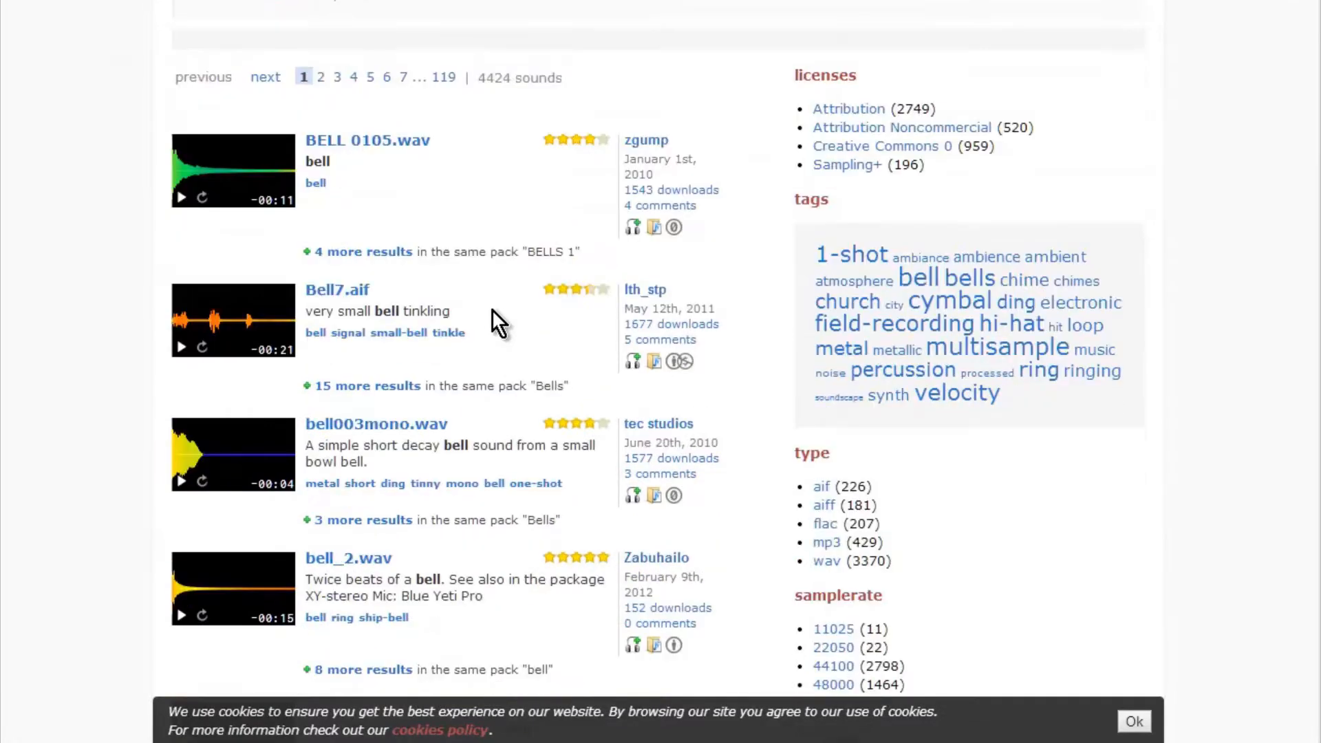
pyautogui.scroll(2, 494, 308)
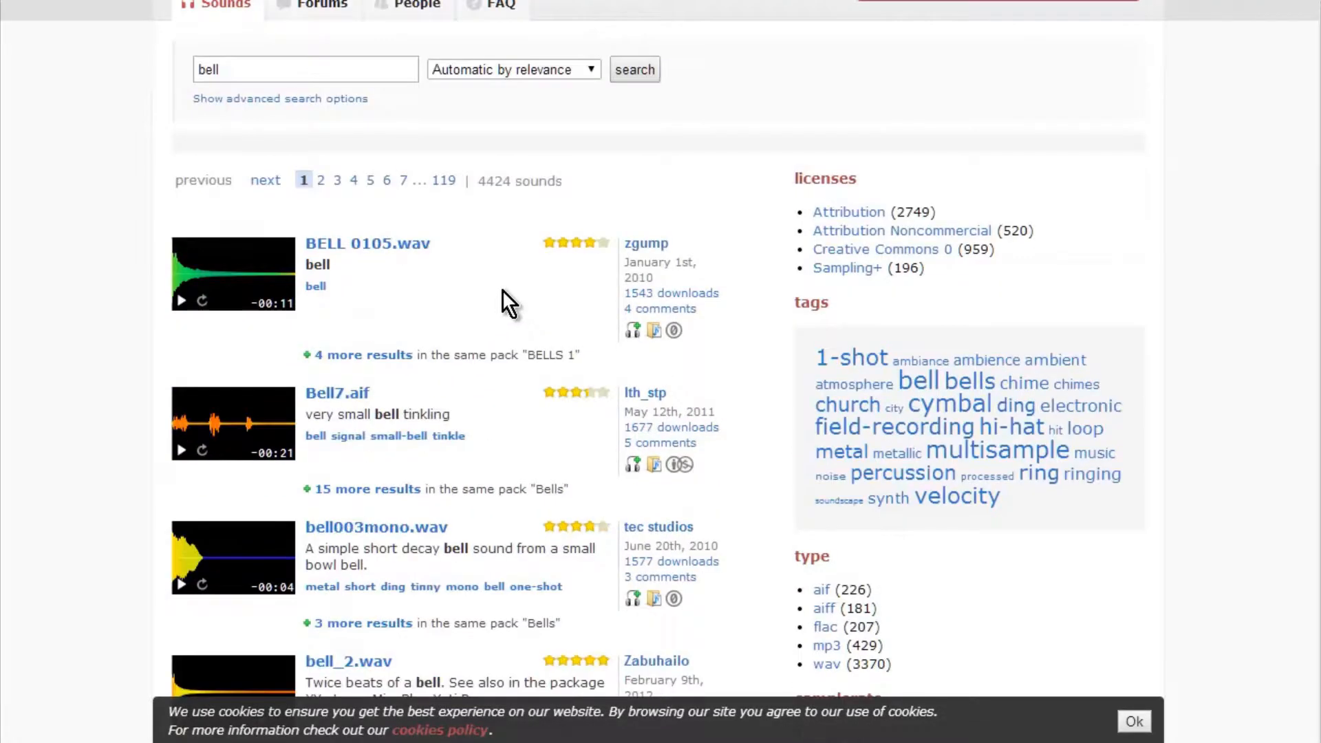
pyautogui.moveTo(676, 334)
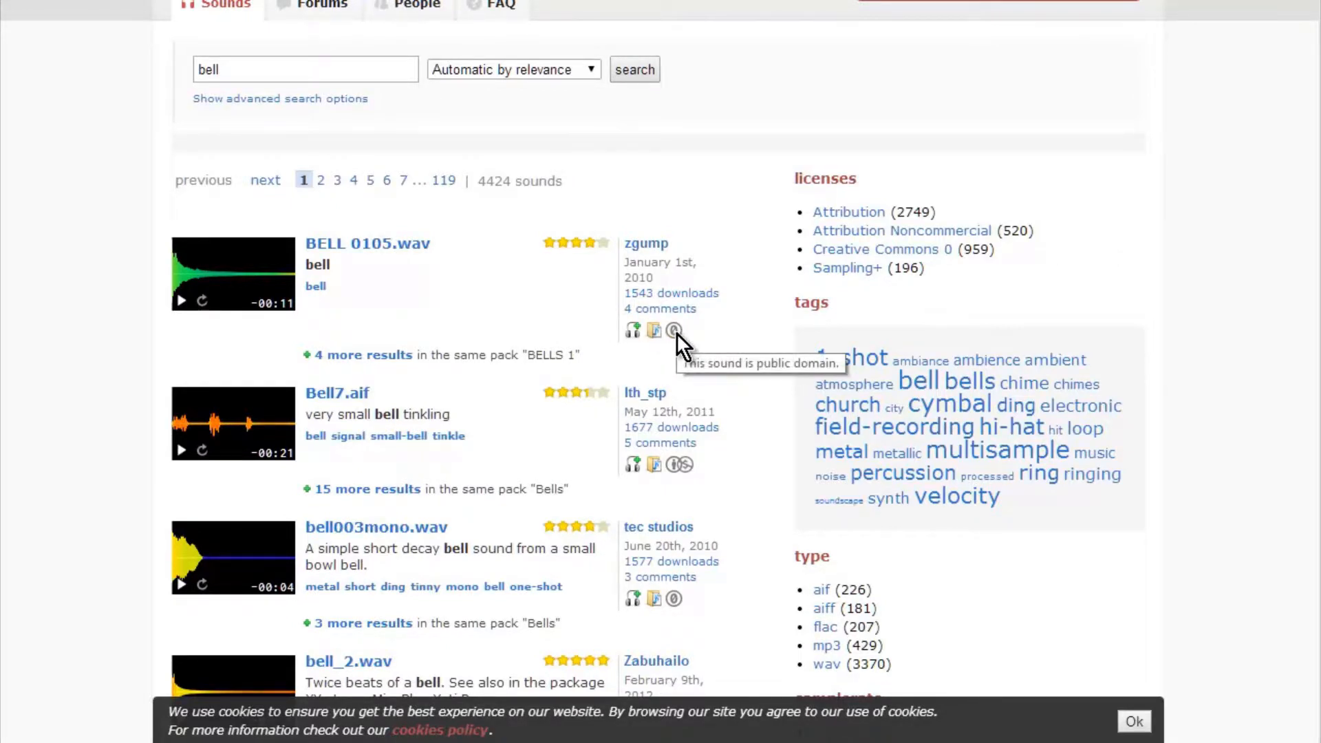
# - Open the BELL 0105.wav page, preview part of the sound and check its download option
pyautogui.click(399, 248)
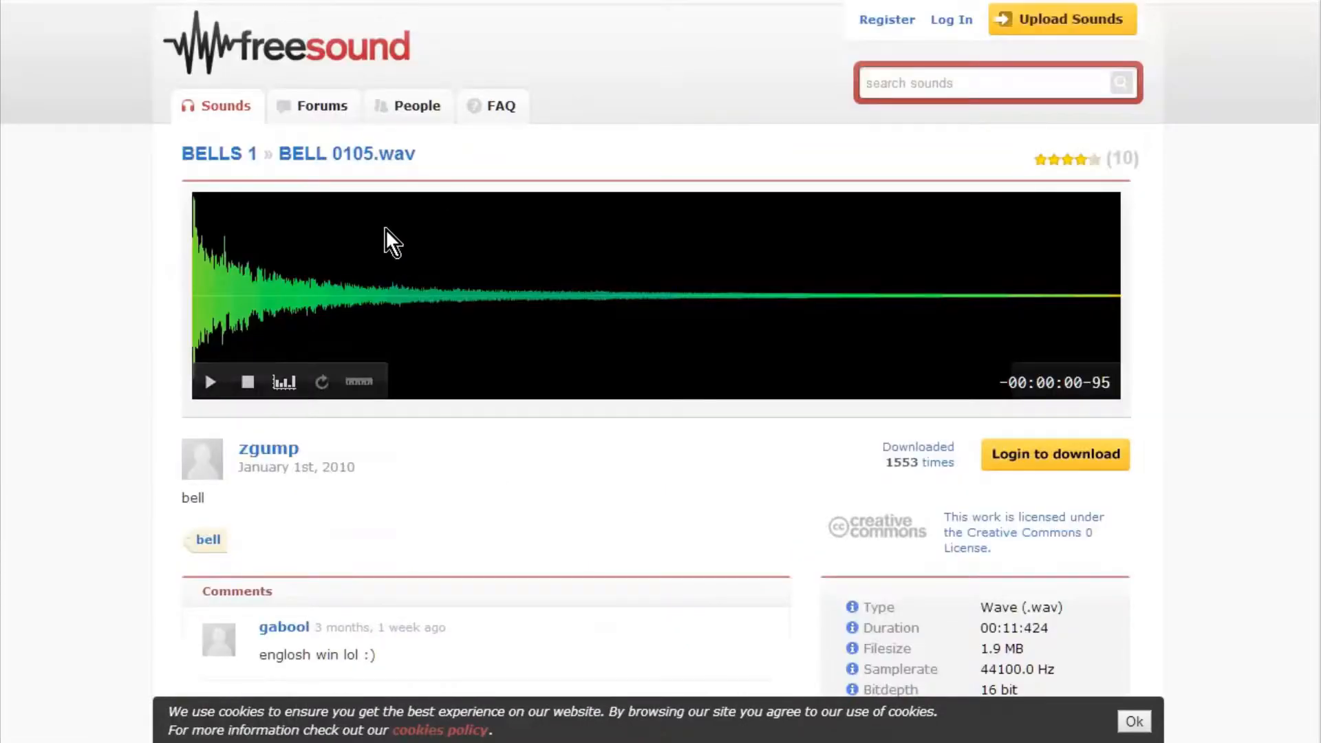
pyautogui.click(212, 382)
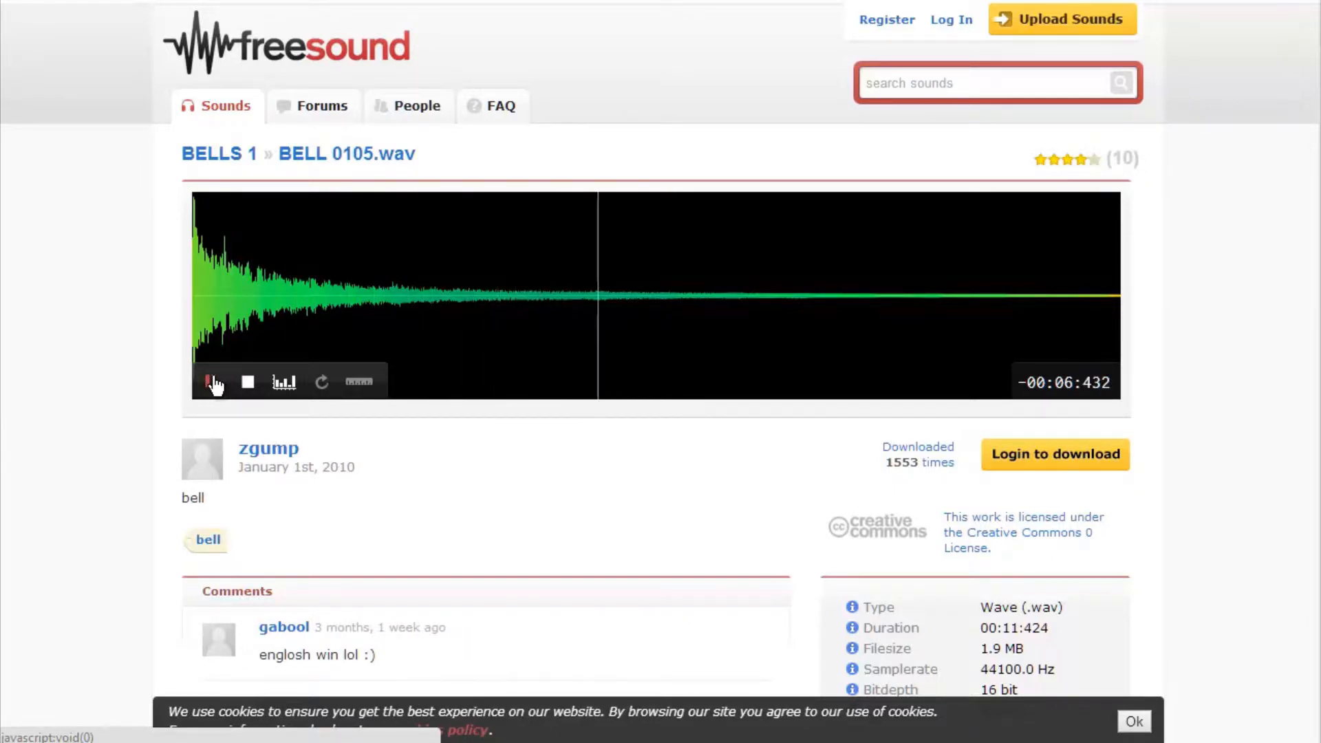
pyautogui.click(212, 383)
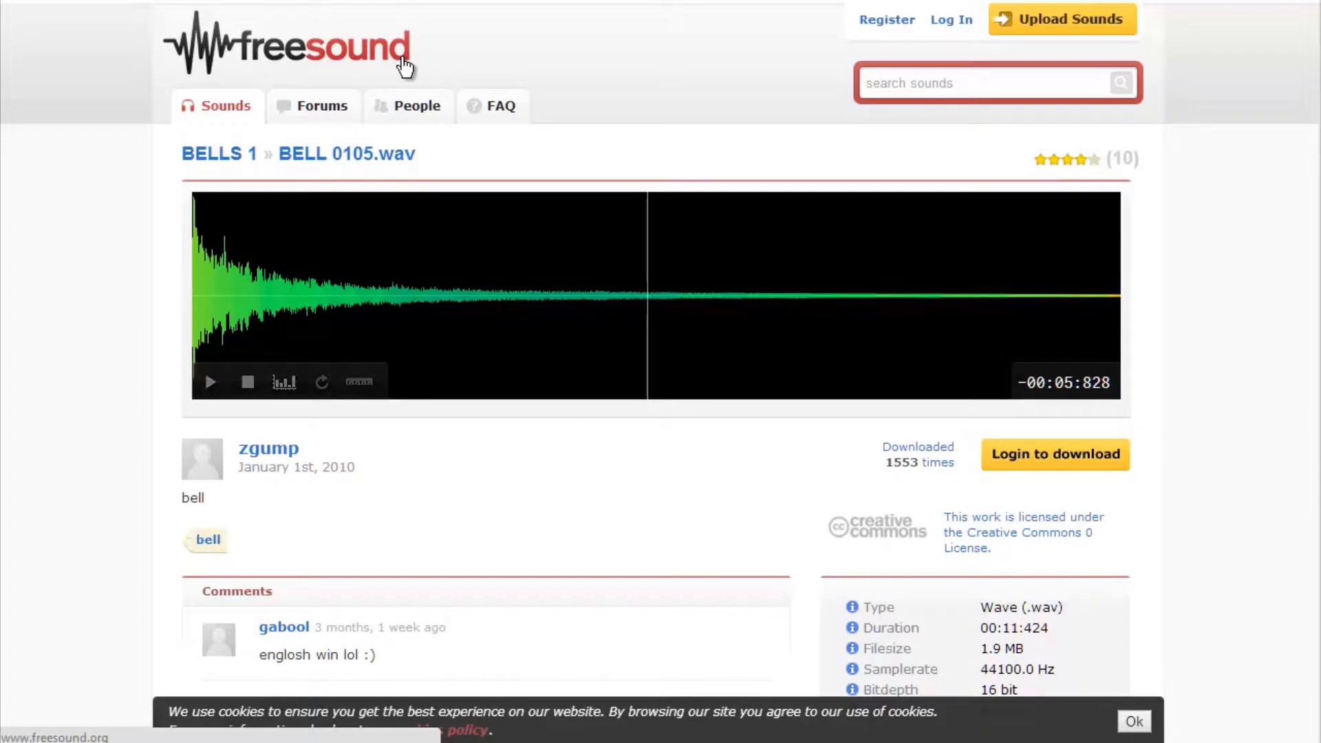
pyautogui.scroll(-3, 465, 72)
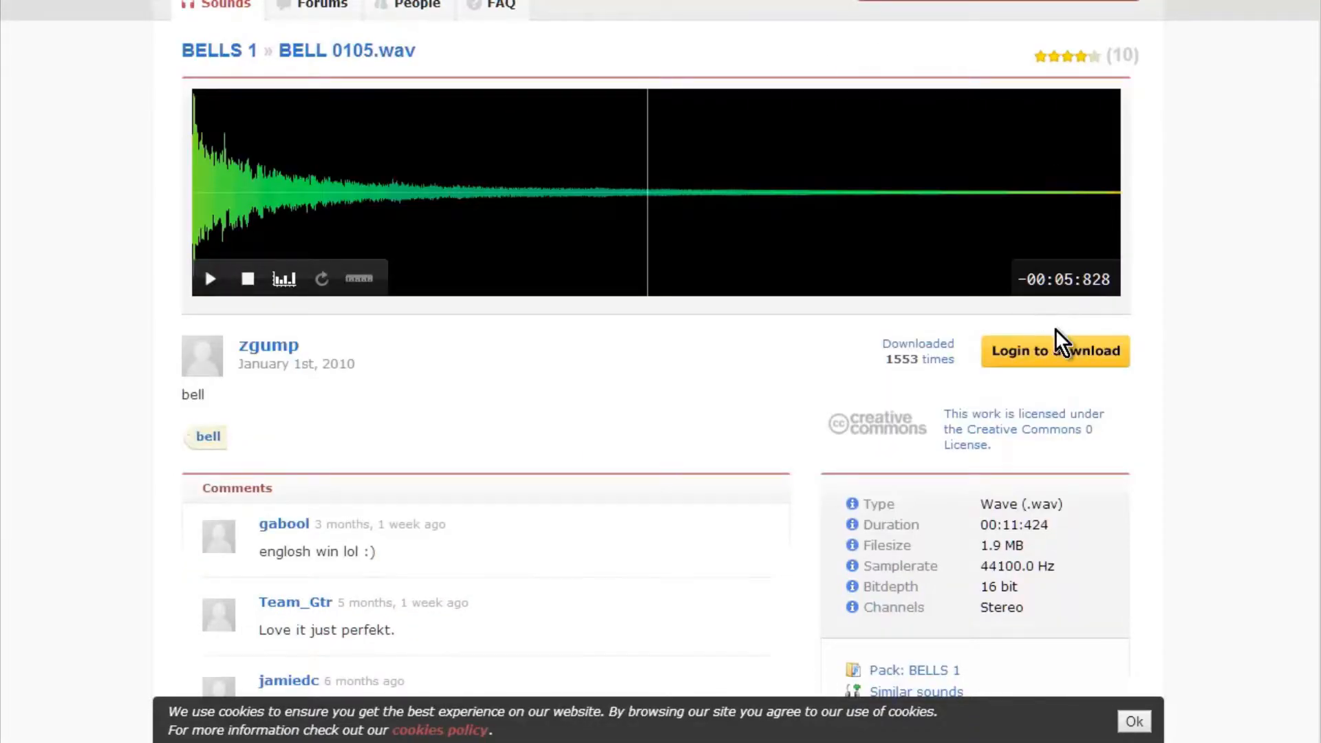
pyautogui.scroll(3, 754, 308)
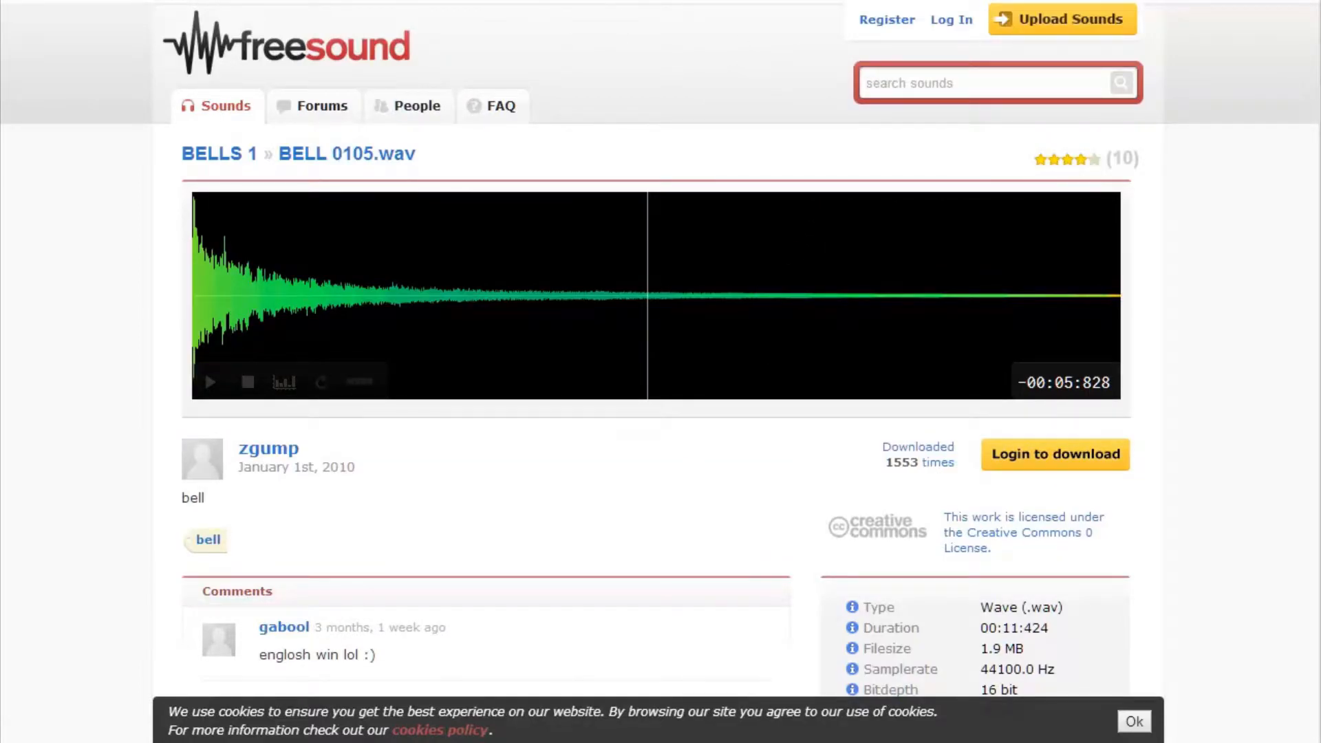
# - Return to the public domain music list, open IMSLP / Petrucci Music Library in a new tab and look over its home page
pyautogui.click(641, 1)
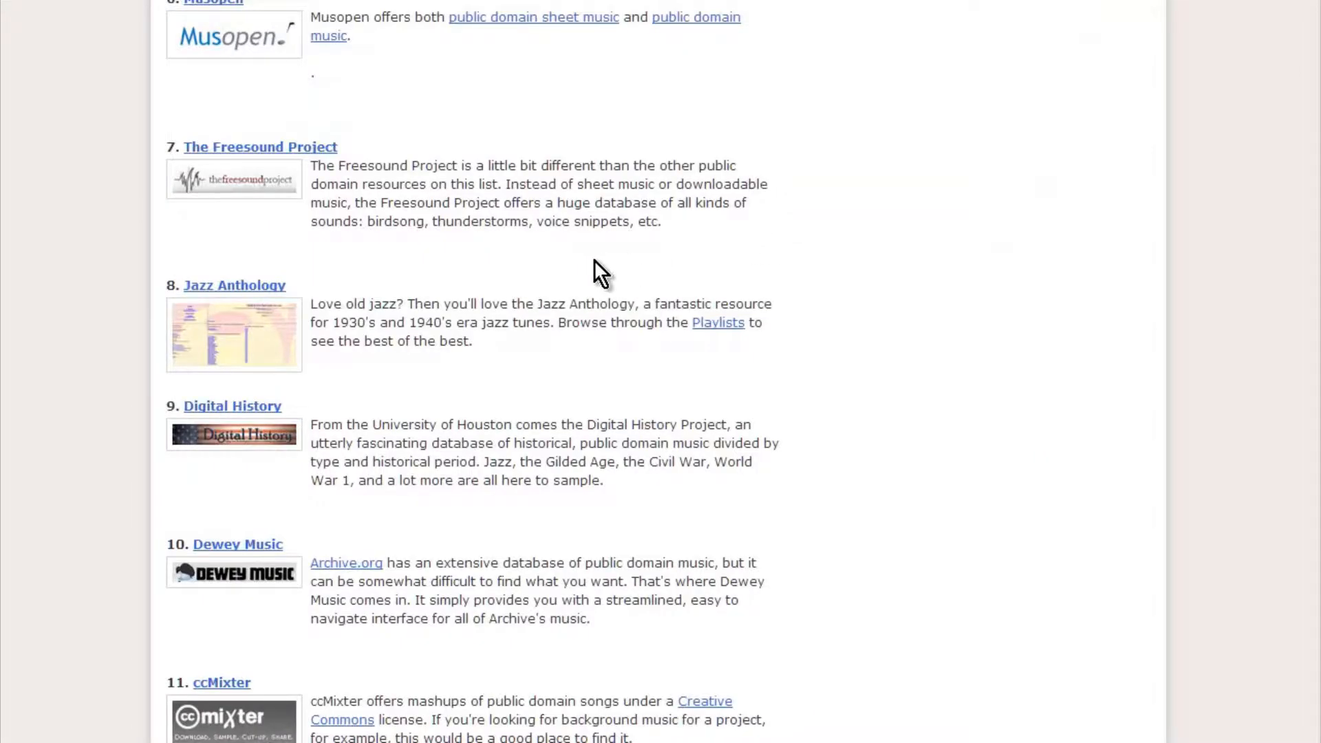
pyautogui.scroll(10, 593, 258)
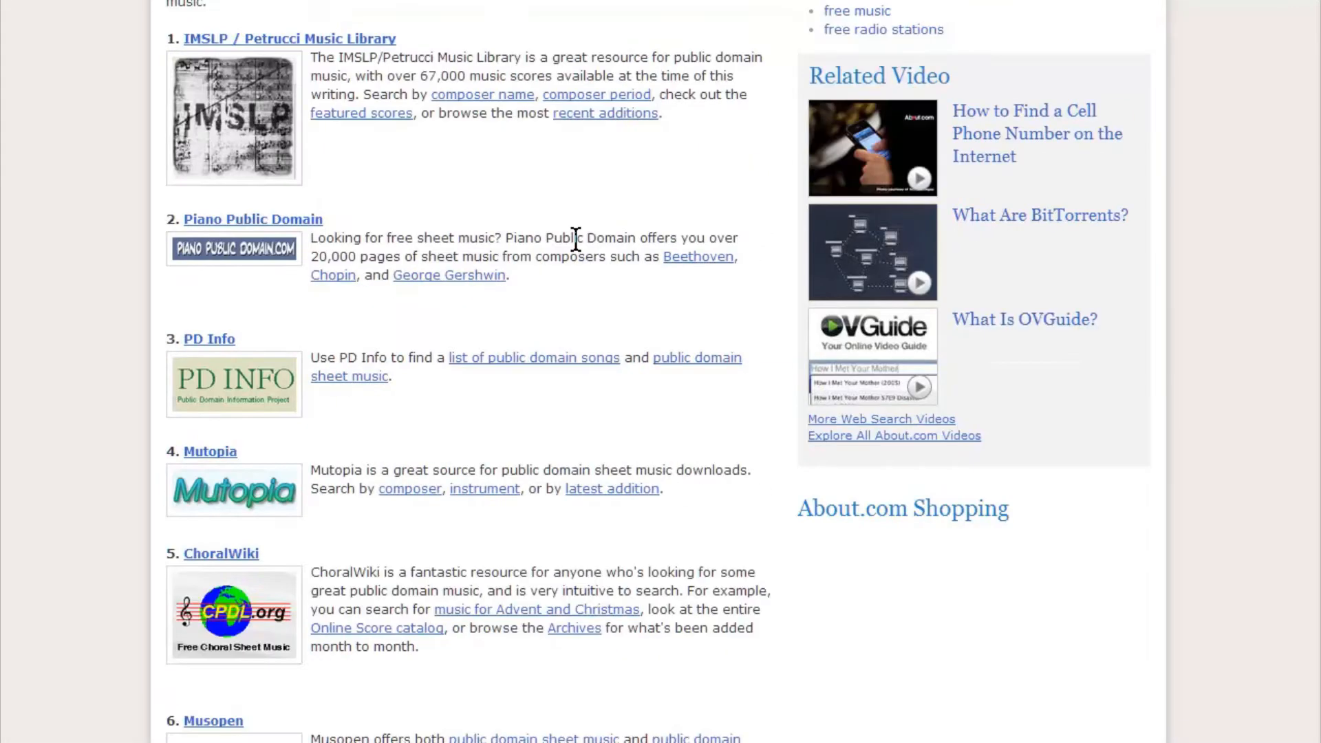
pyautogui.scroll(3, 578, 248)
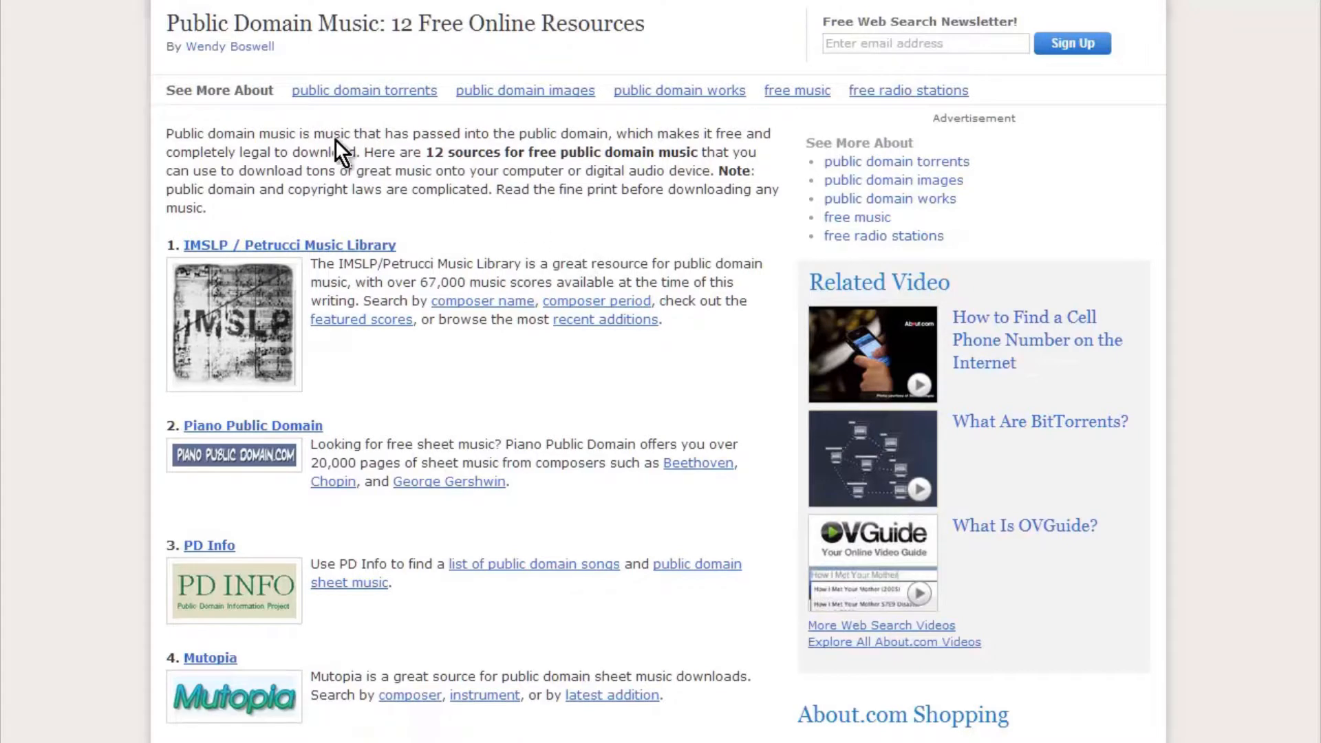
pyautogui.rightClick(332, 241)
pyautogui.click(369, 254)
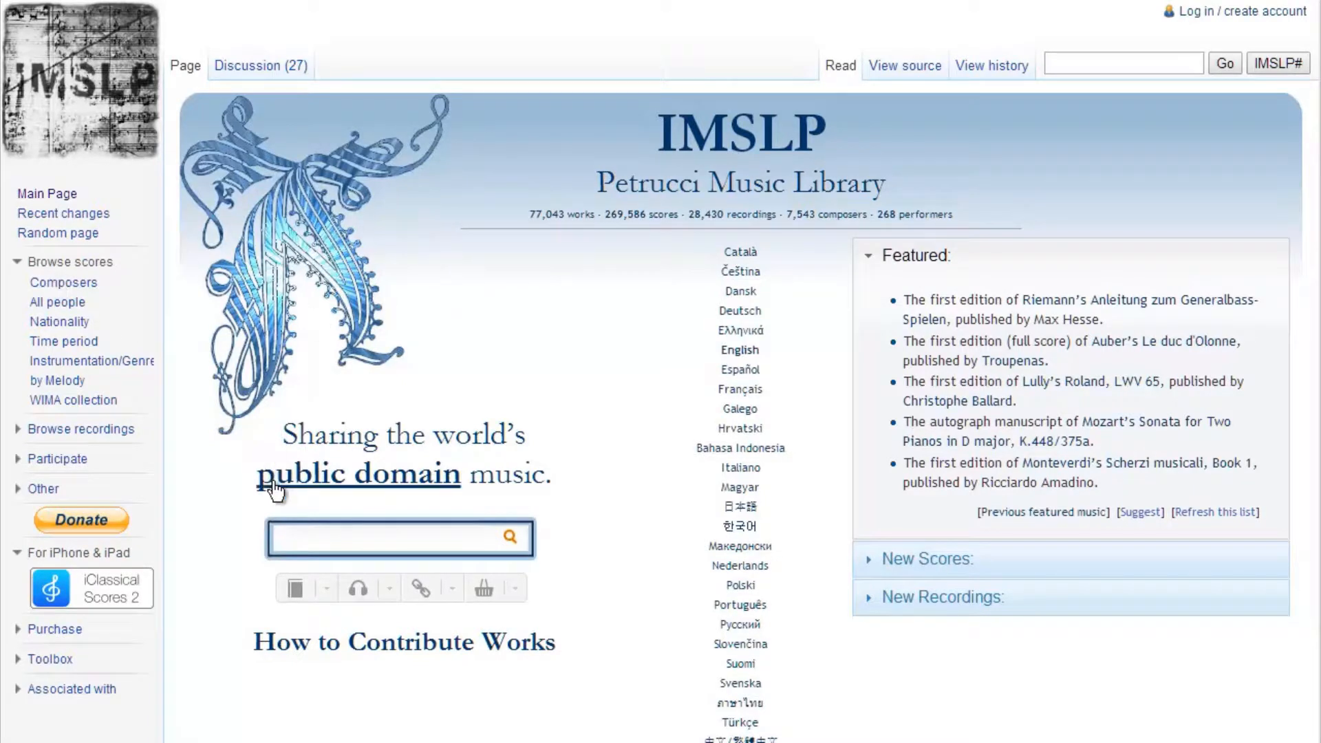
pyautogui.click(295, 588)
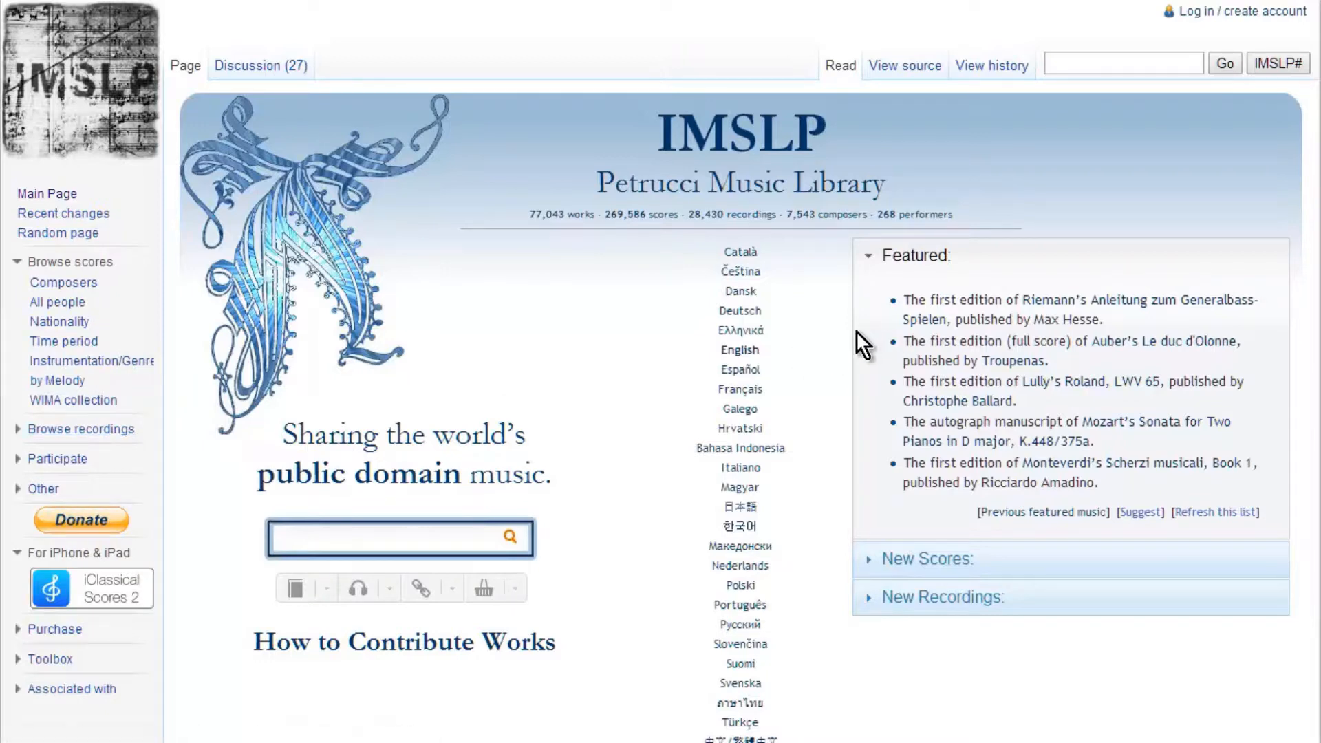
pyautogui.scroll(-8, 854, 332)
pyautogui.scroll(8, 558, 324)
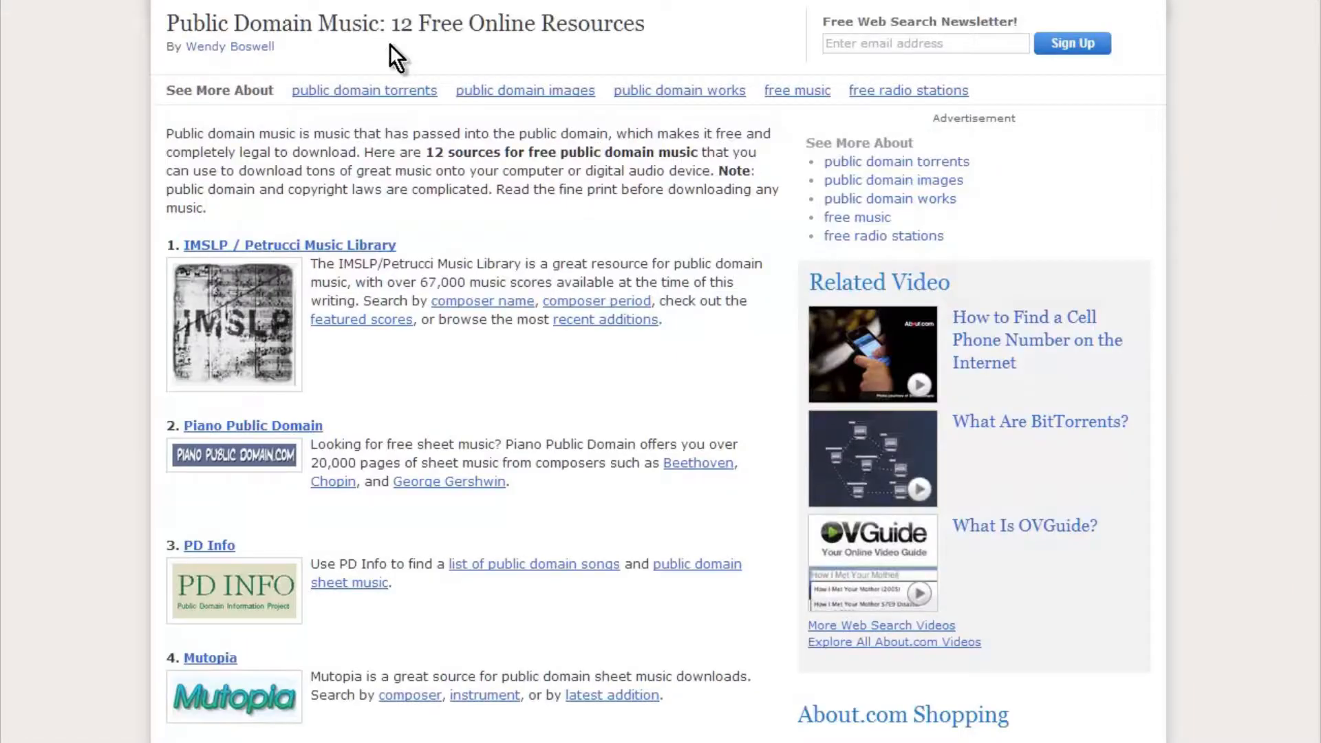
# - Open Archive.org from the public domain music list and look over the Internet Archive home page
pyautogui.scroll(-6, 453, 251)
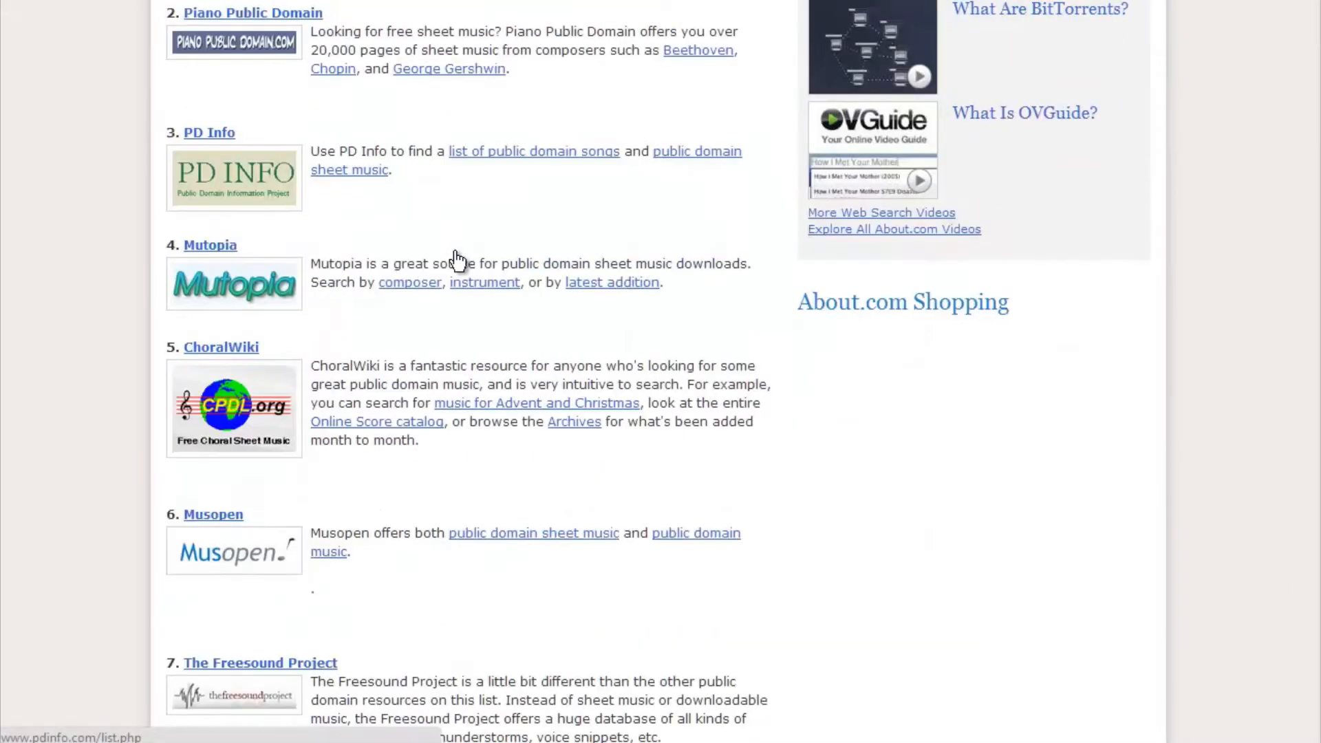
pyautogui.scroll(-4, 459, 252)
pyautogui.scroll(15, 462, 252)
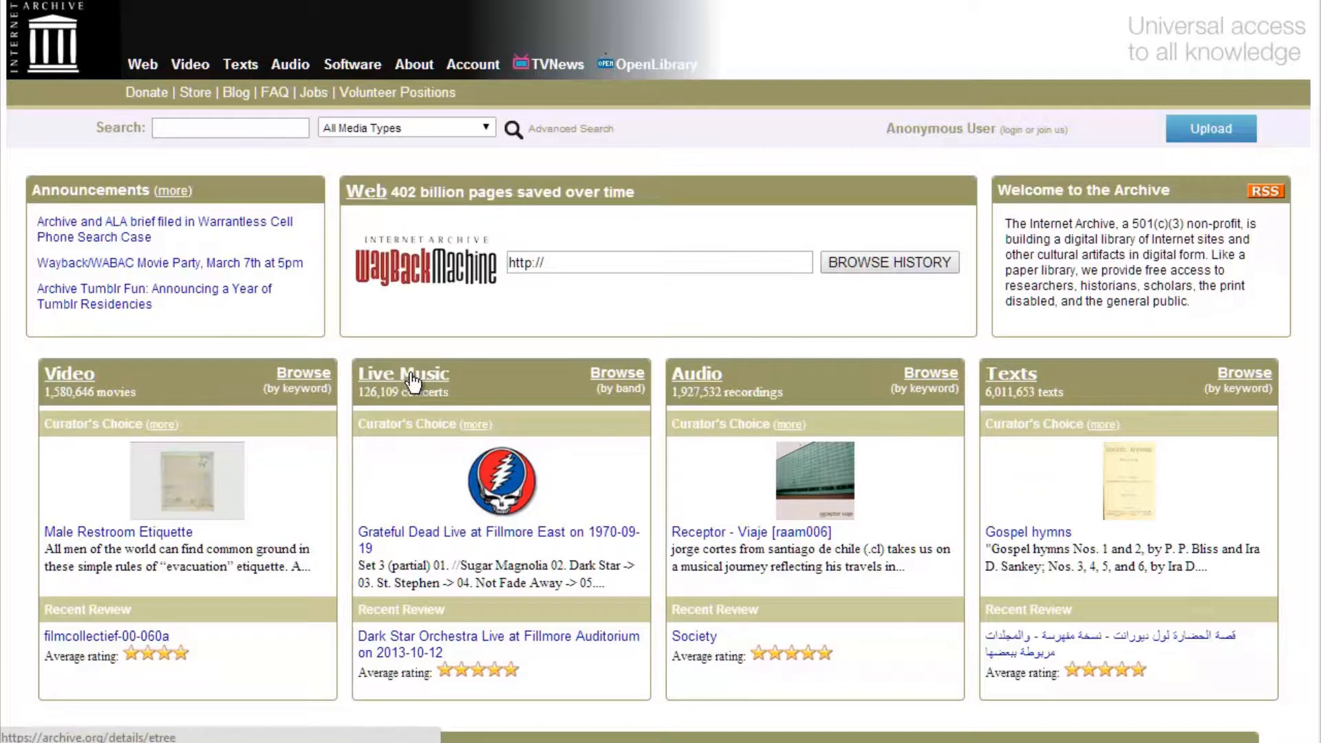
pyautogui.scroll(-5, 720, 358)
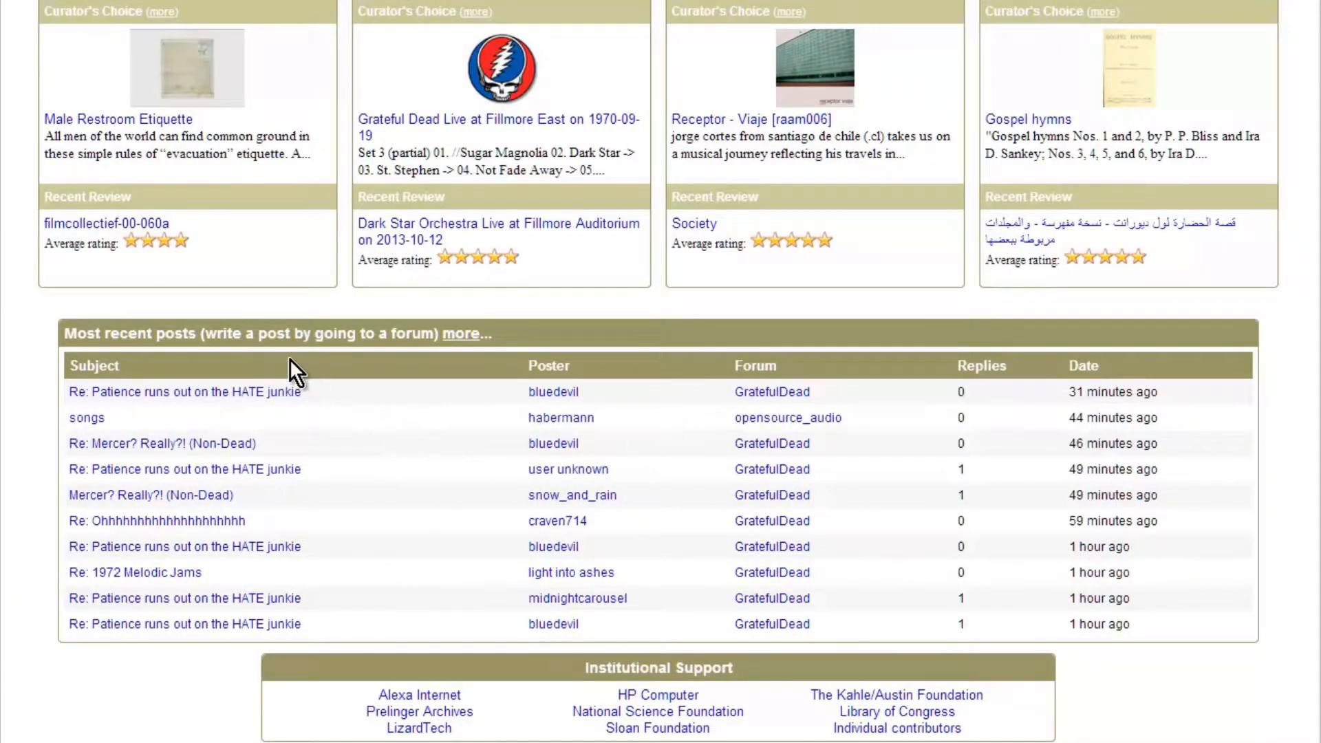
# - Open the Internet Archive's Audio section and look over its introduction and sub-collections
pyautogui.scroll(-1, 290, 357)
pyautogui.scroll(5, 318, 406)
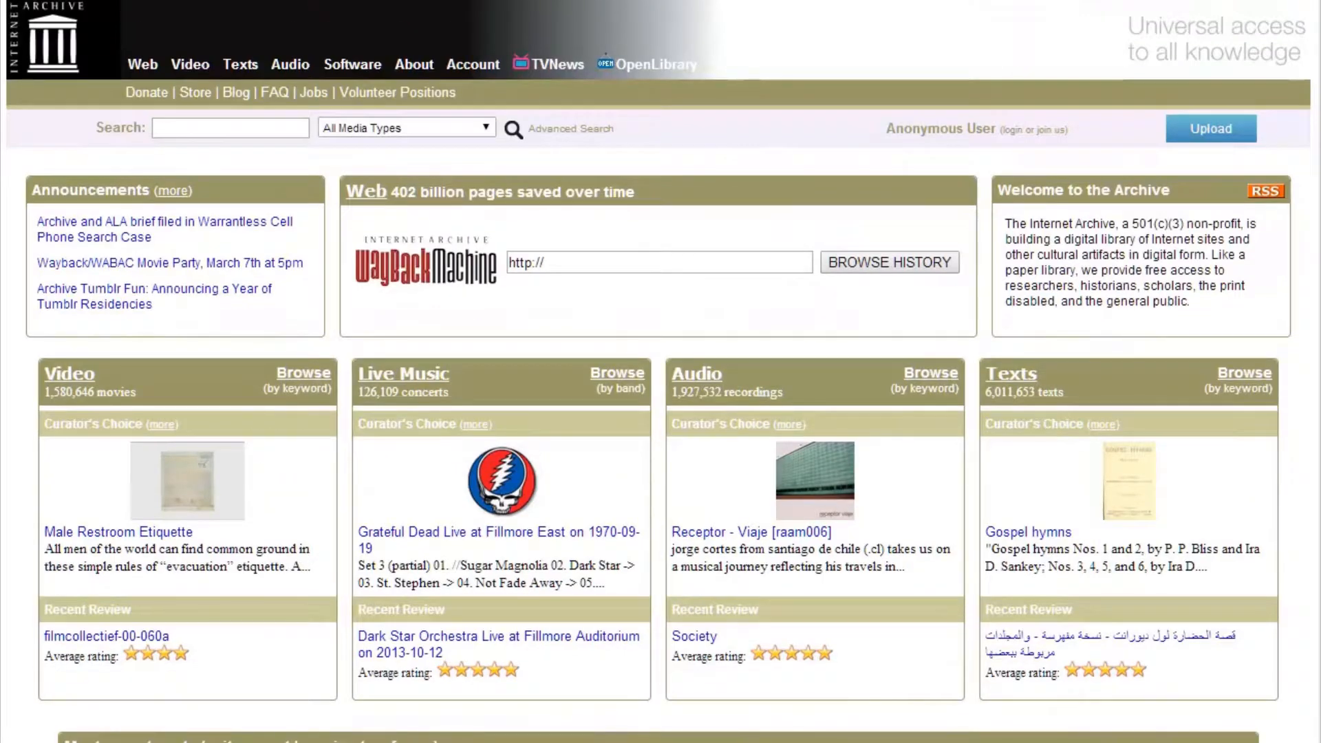
pyautogui.click(697, 373)
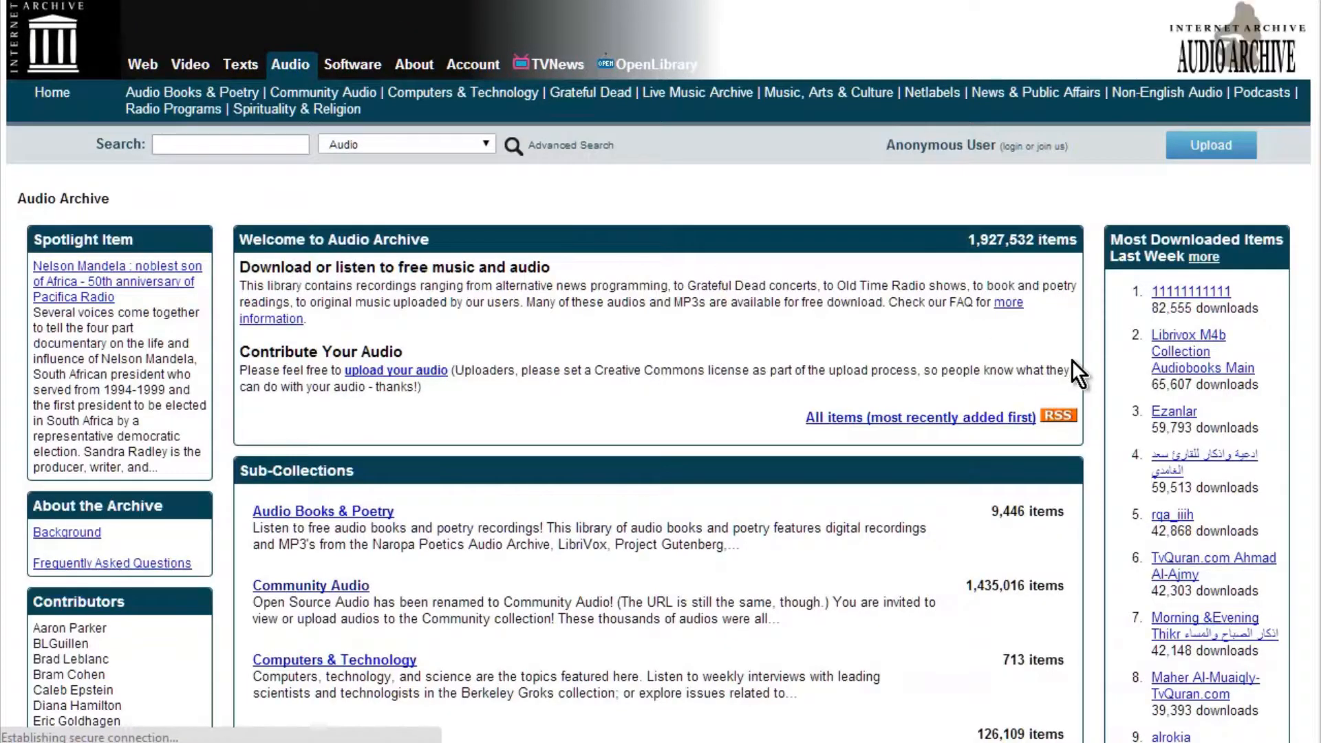
pyautogui.scroll(-2, 645, 329)
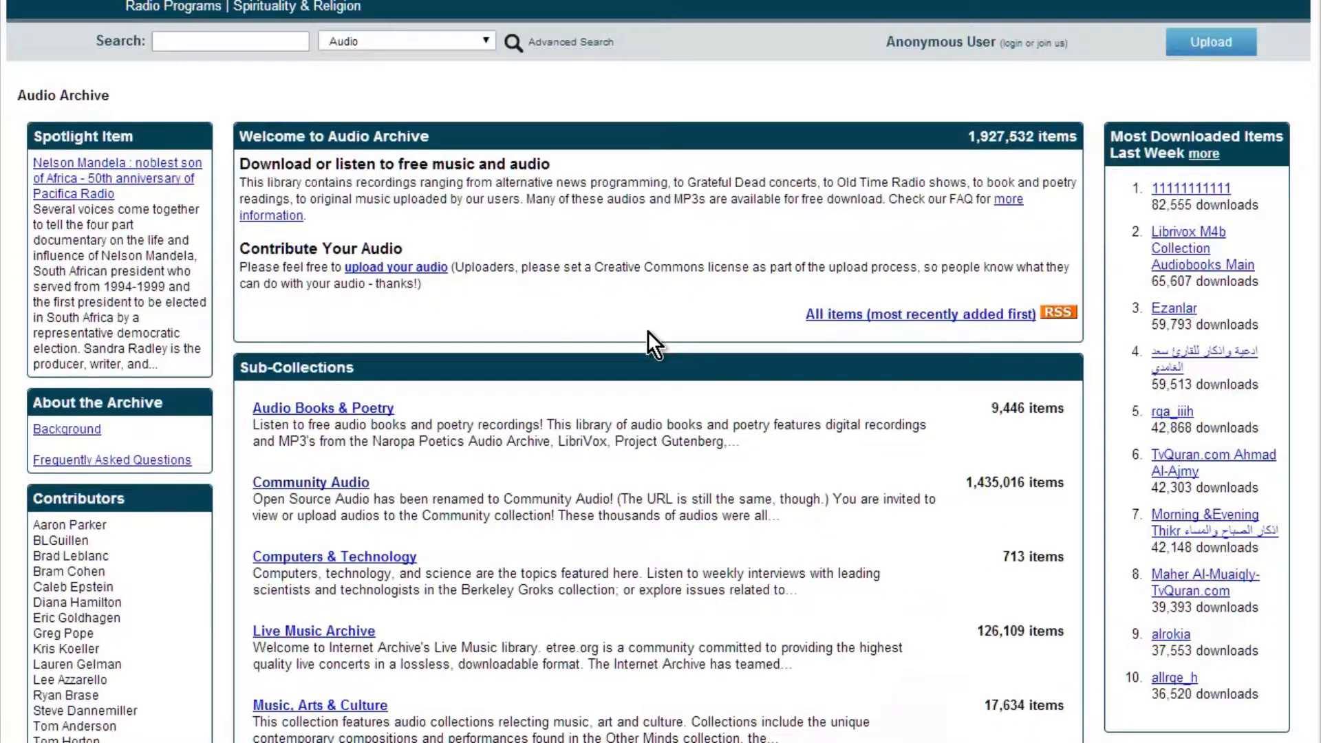
pyautogui.scroll(2, 643, 329)
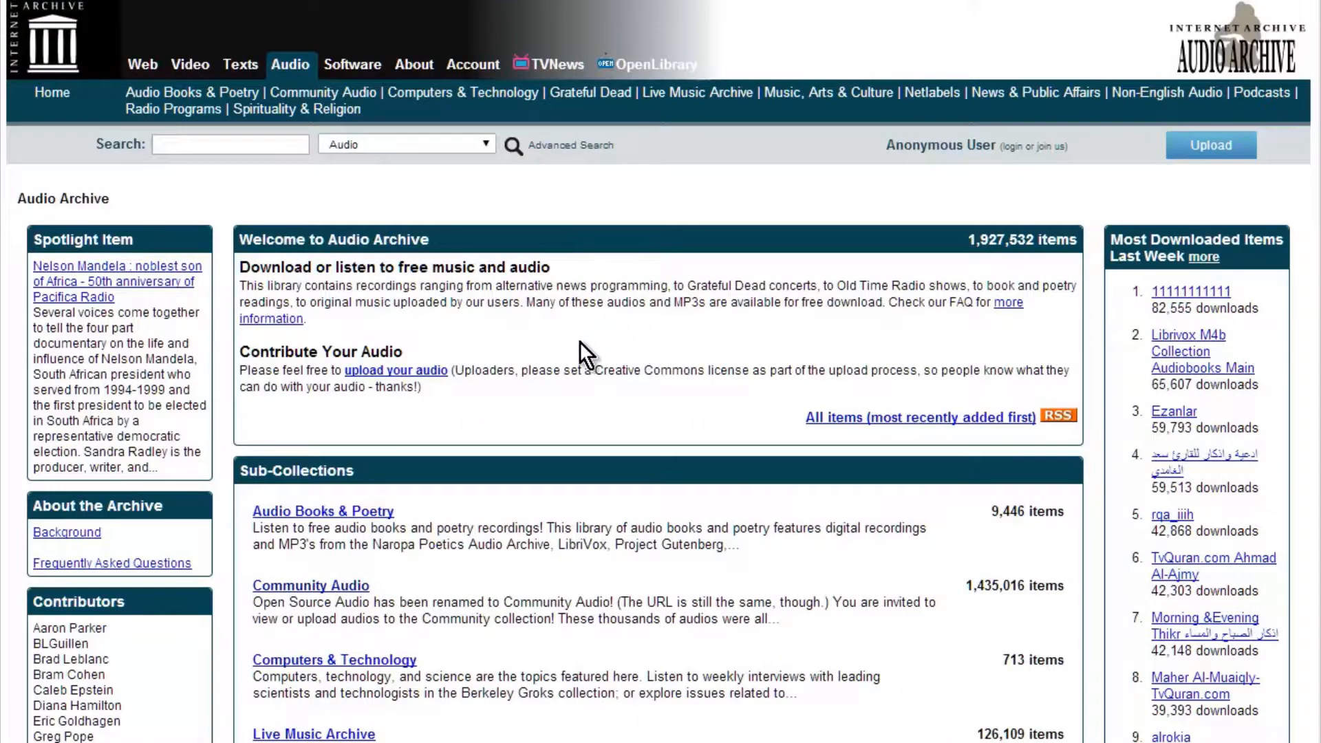
pyautogui.scroll(-4, 585, 344)
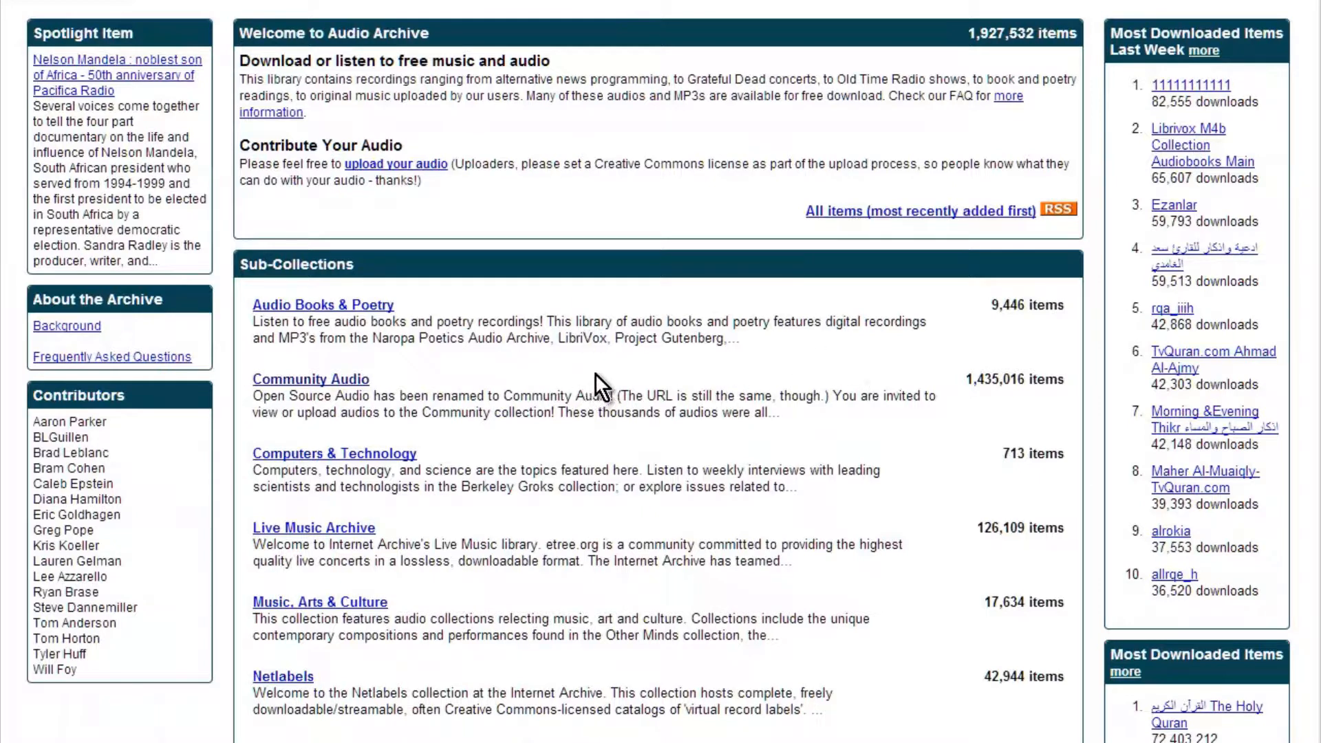
pyautogui.scroll(-4, 596, 373)
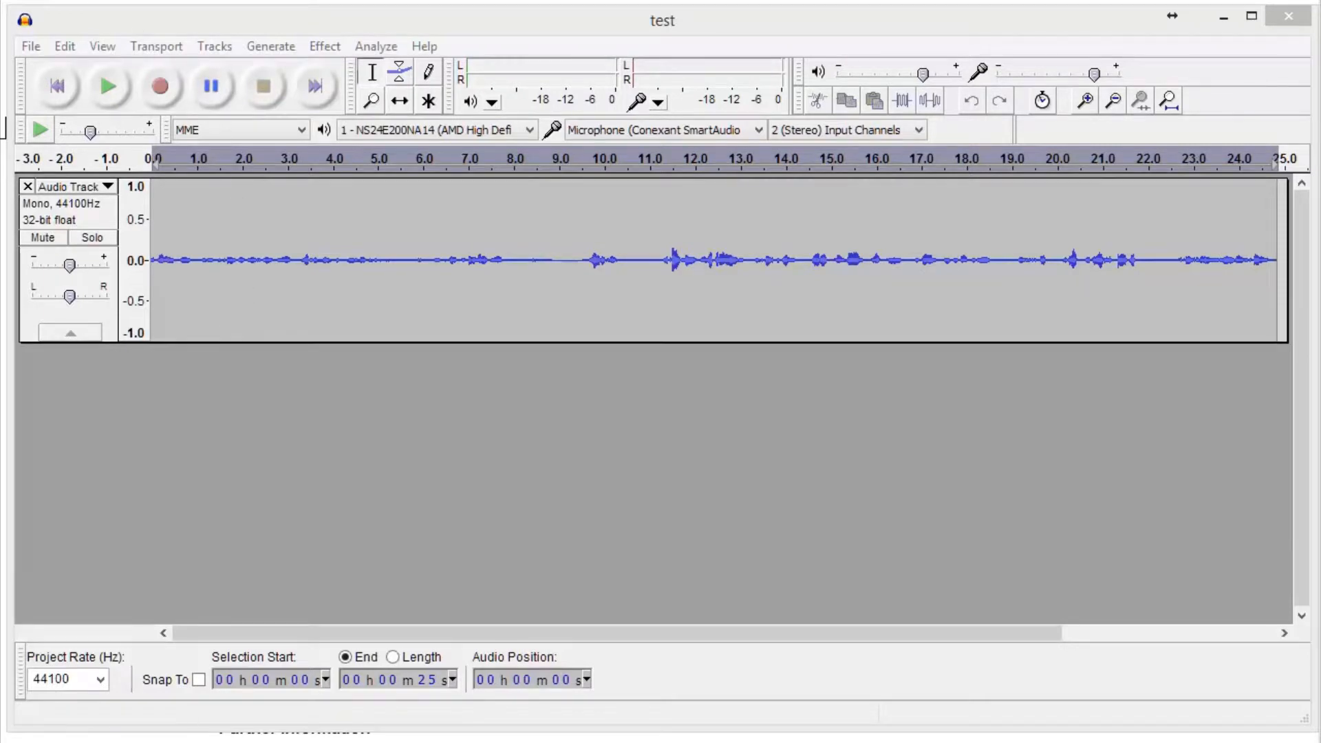
# - Switch to the Audacity test project and import the audio file 85138__becks77__birds1-wav.mp3 as a new track
pyautogui.click(188, 509)
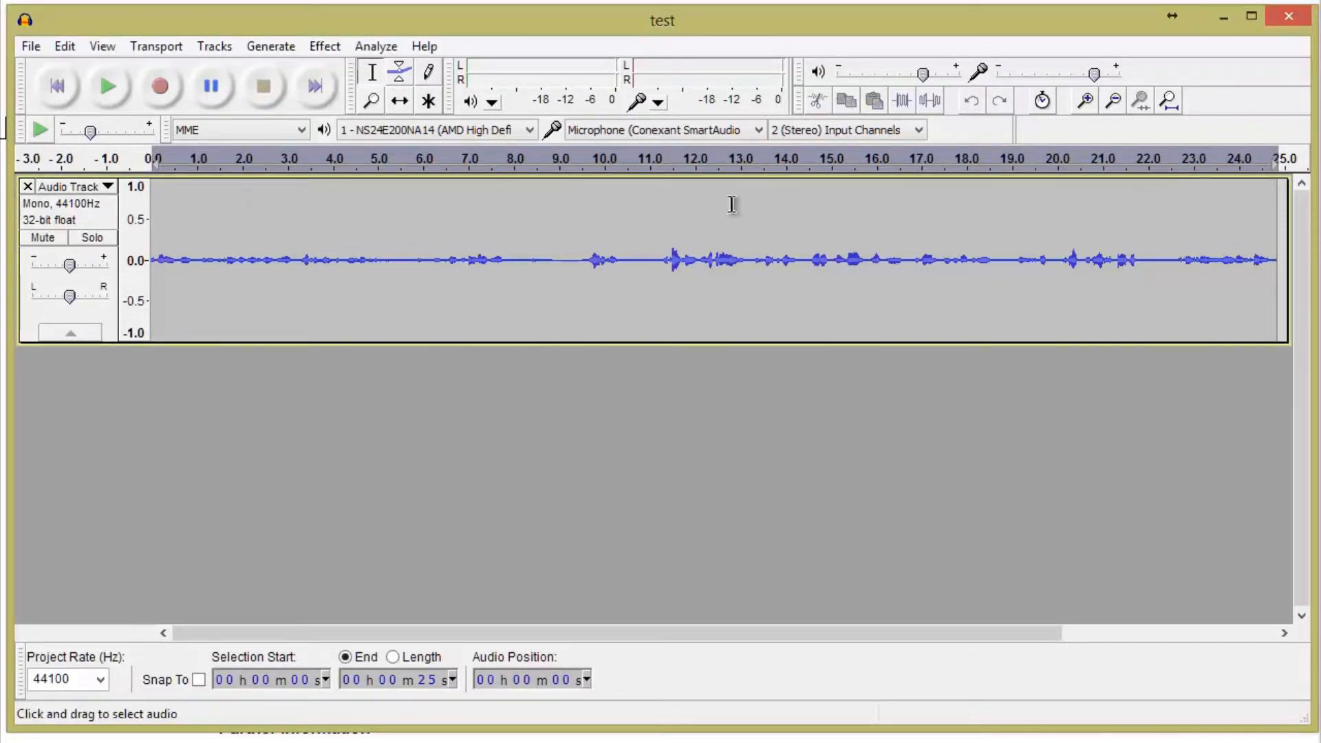
pyautogui.click(25, 46)
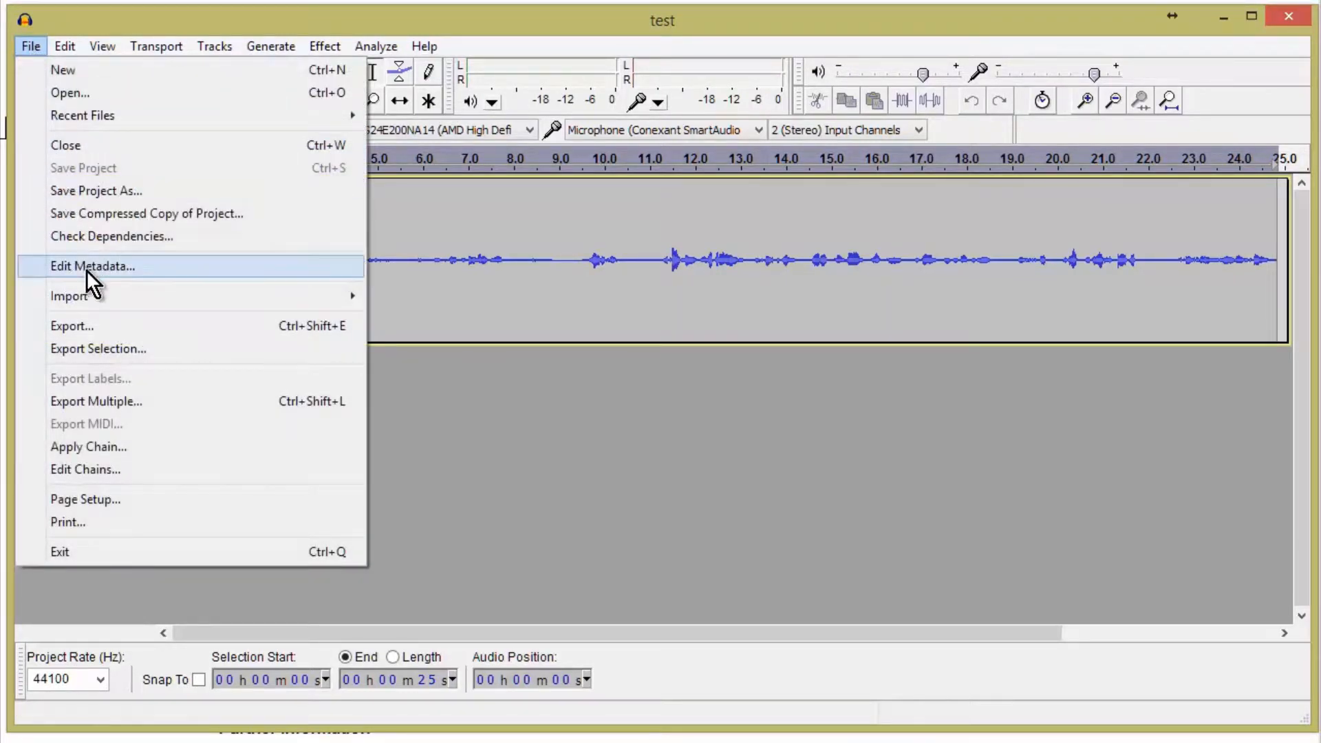
pyautogui.moveTo(126, 303)
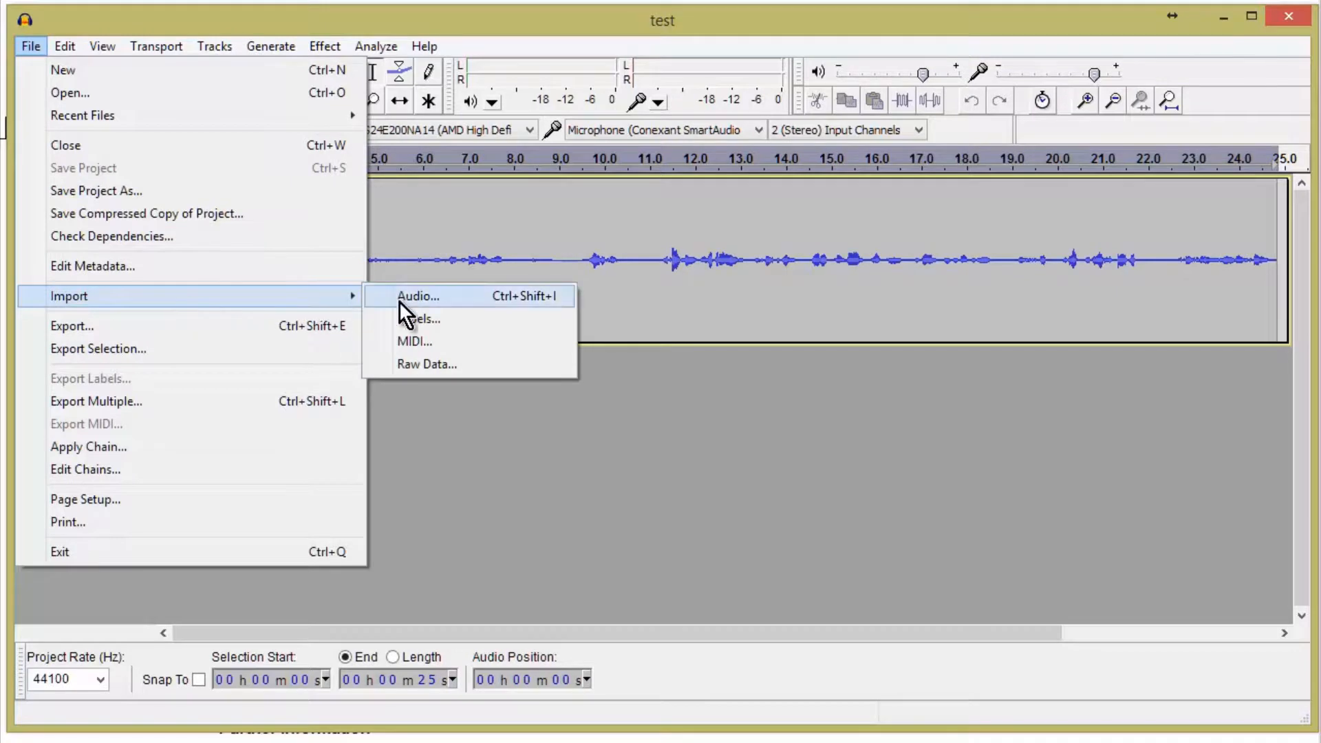
pyautogui.click(462, 303)
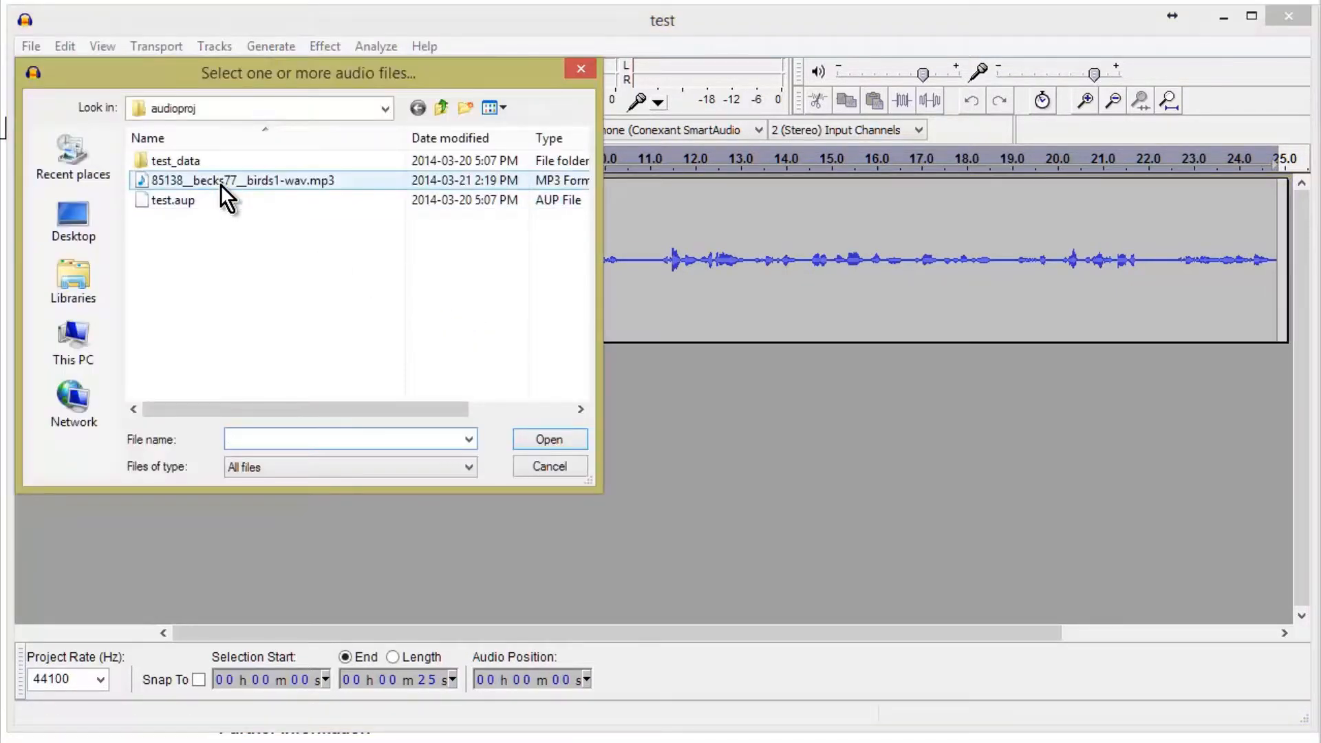
pyautogui.click(220, 184)
pyautogui.click(549, 439)
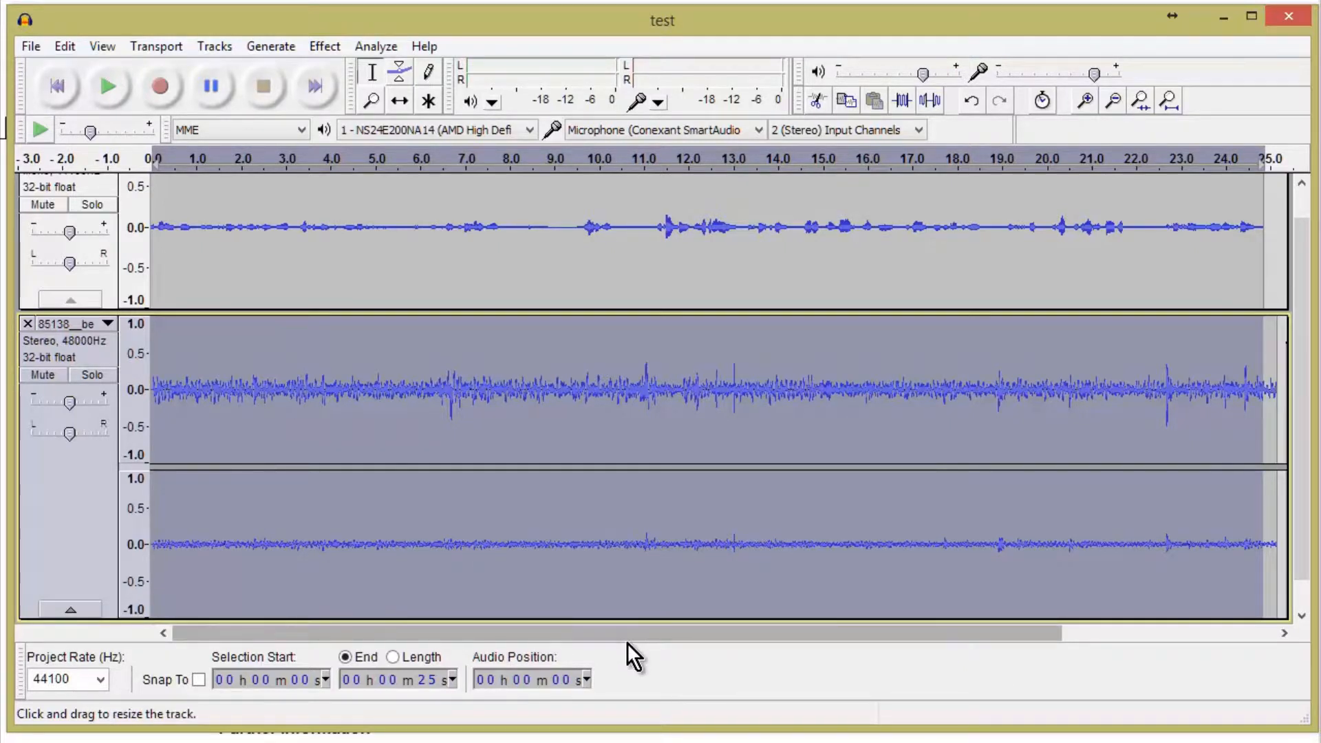
# - Play the first 10 seconds or so of the voice and bird tracks together, and stop playback
pyautogui.moveTo(1006, 638); pyautogui.dragTo(891, 643)
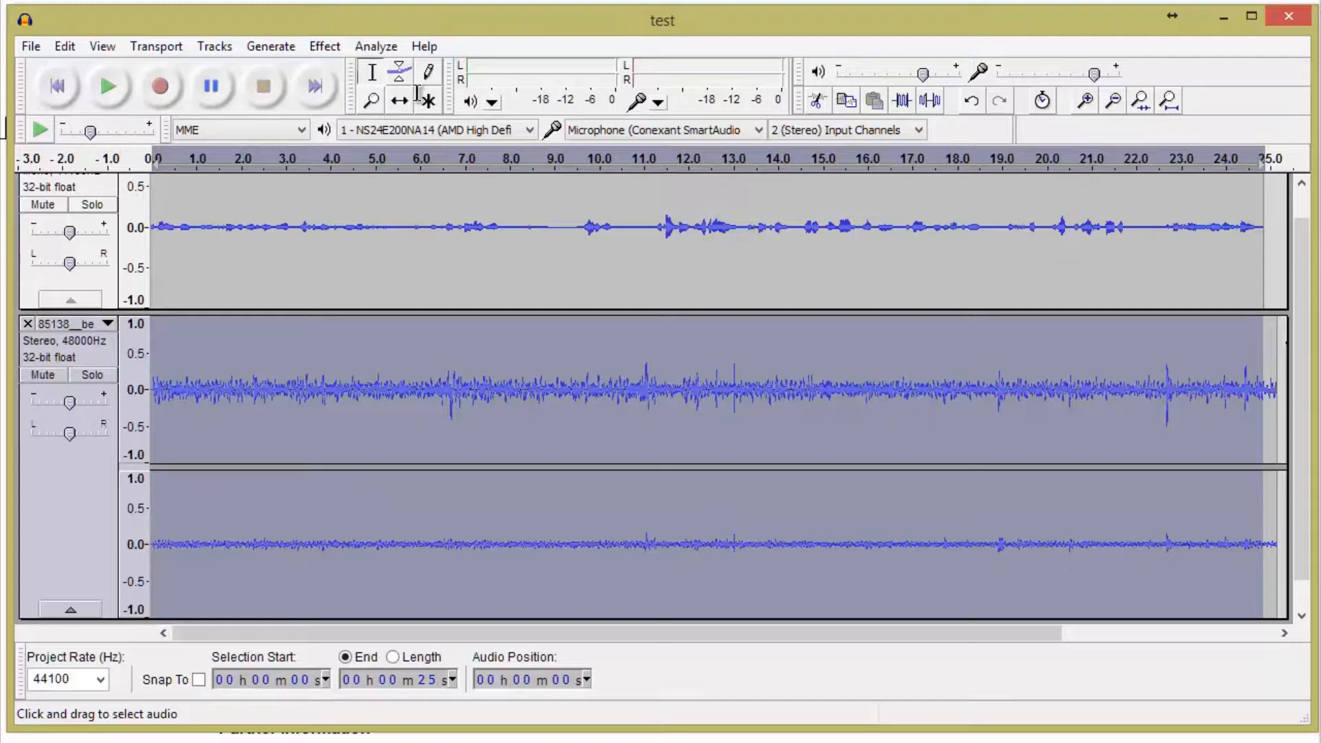
pyautogui.click(101, 84)
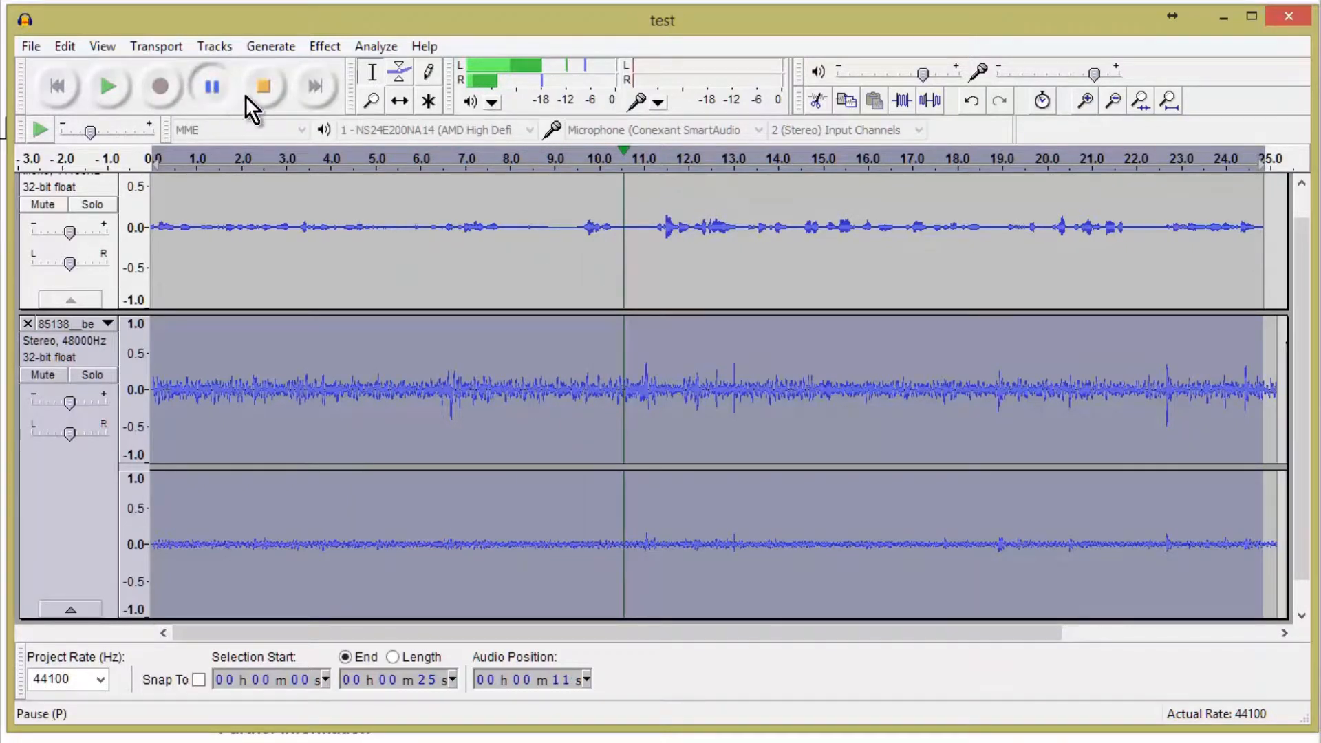
pyautogui.click(275, 88)
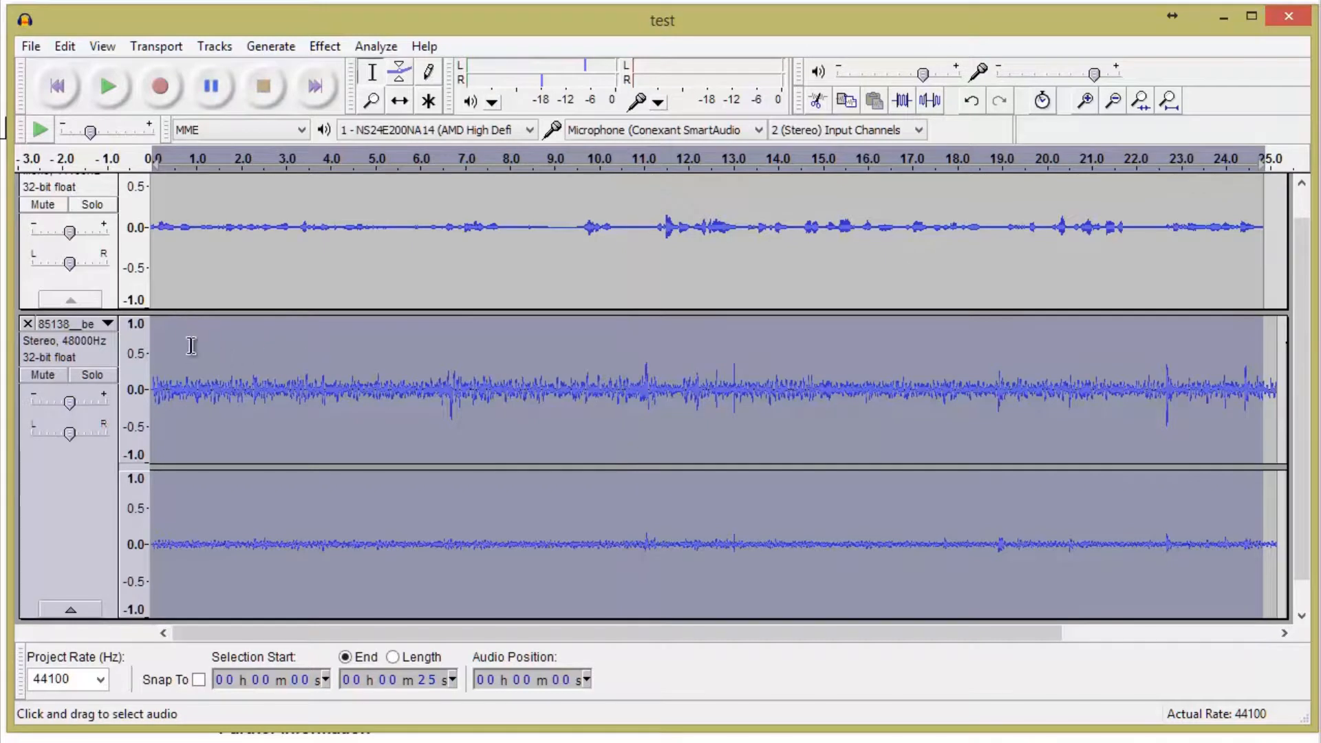
# - Select the bird track's audio from its start to the point where the voice track ends
pyautogui.click(161, 333)
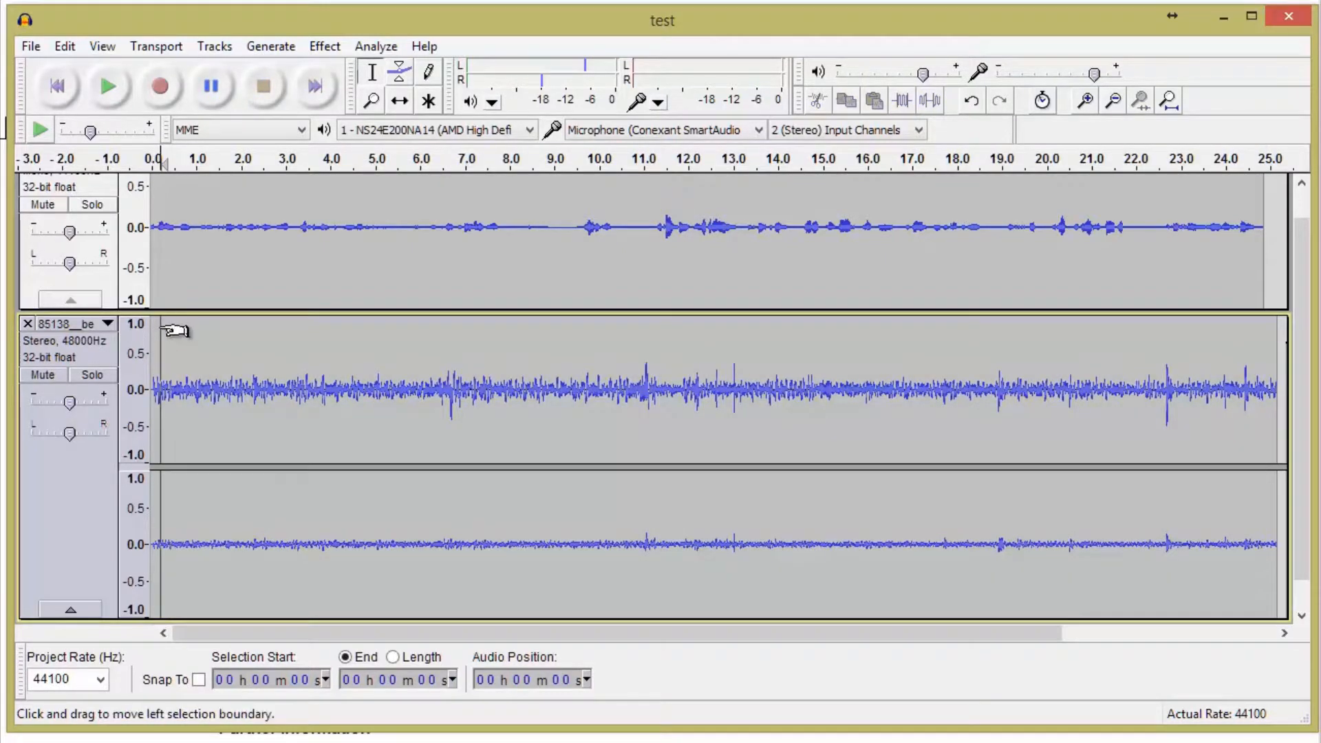
pyautogui.click(156, 323)
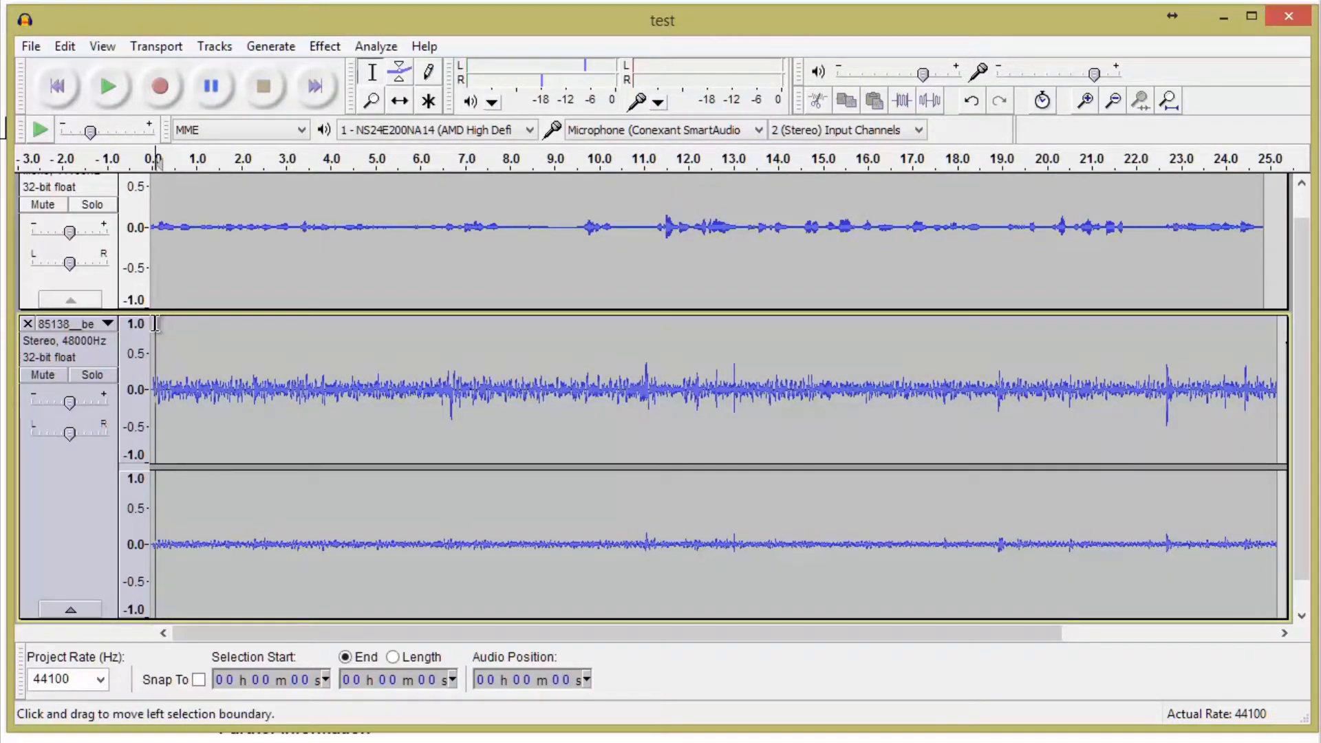
pyautogui.doubleClick(155, 324)
pyautogui.click(168, 333)
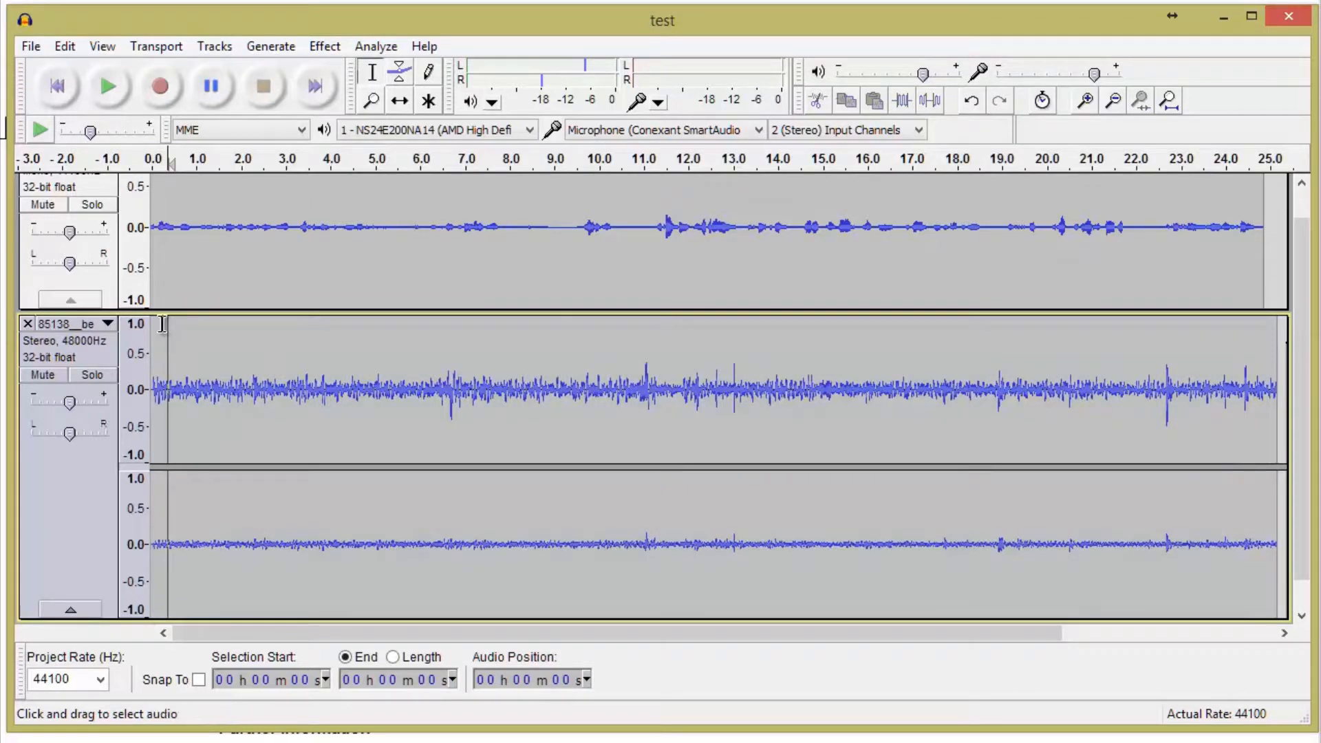
pyautogui.moveTo(169, 334); pyautogui.dragTo(1264, 410)
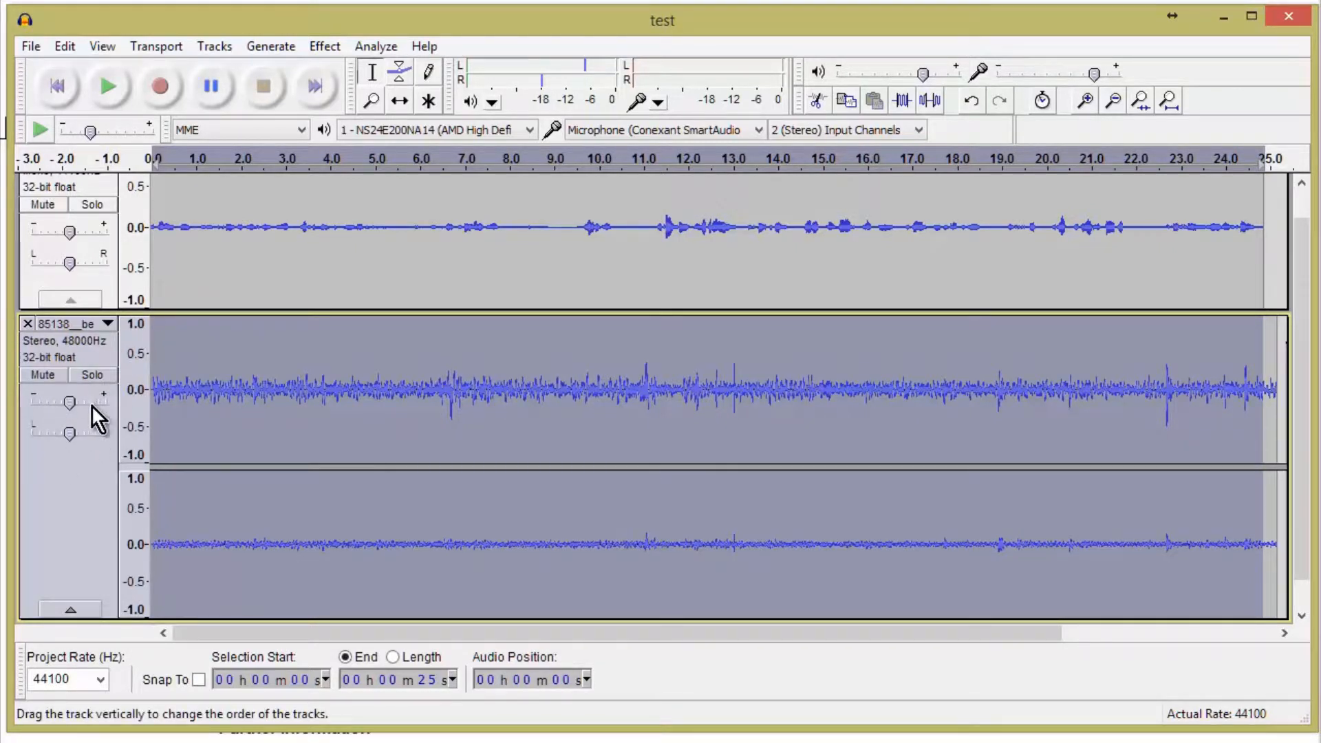
# - Lower the bird track's gain, play the mix to check the balance, and stop playback
pyautogui.moveTo(73, 403); pyautogui.dragTo(44, 410)
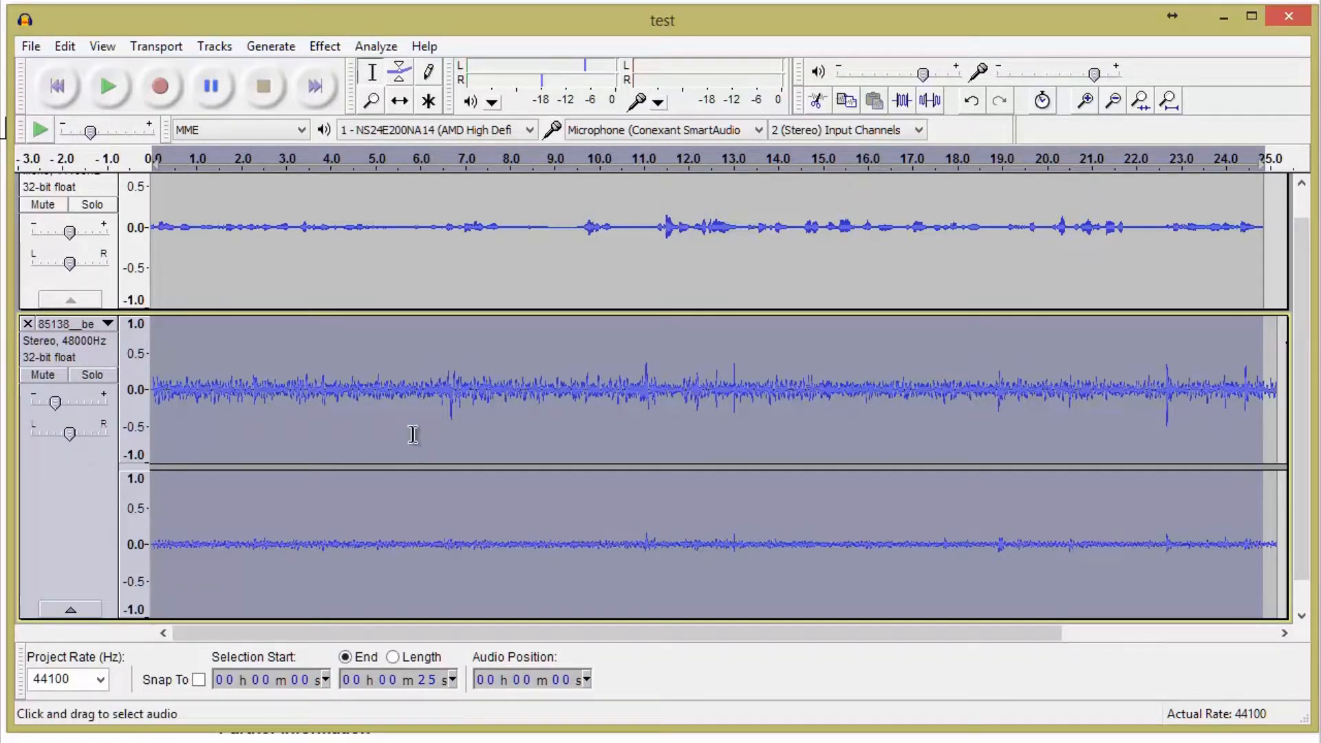
pyautogui.click(109, 86)
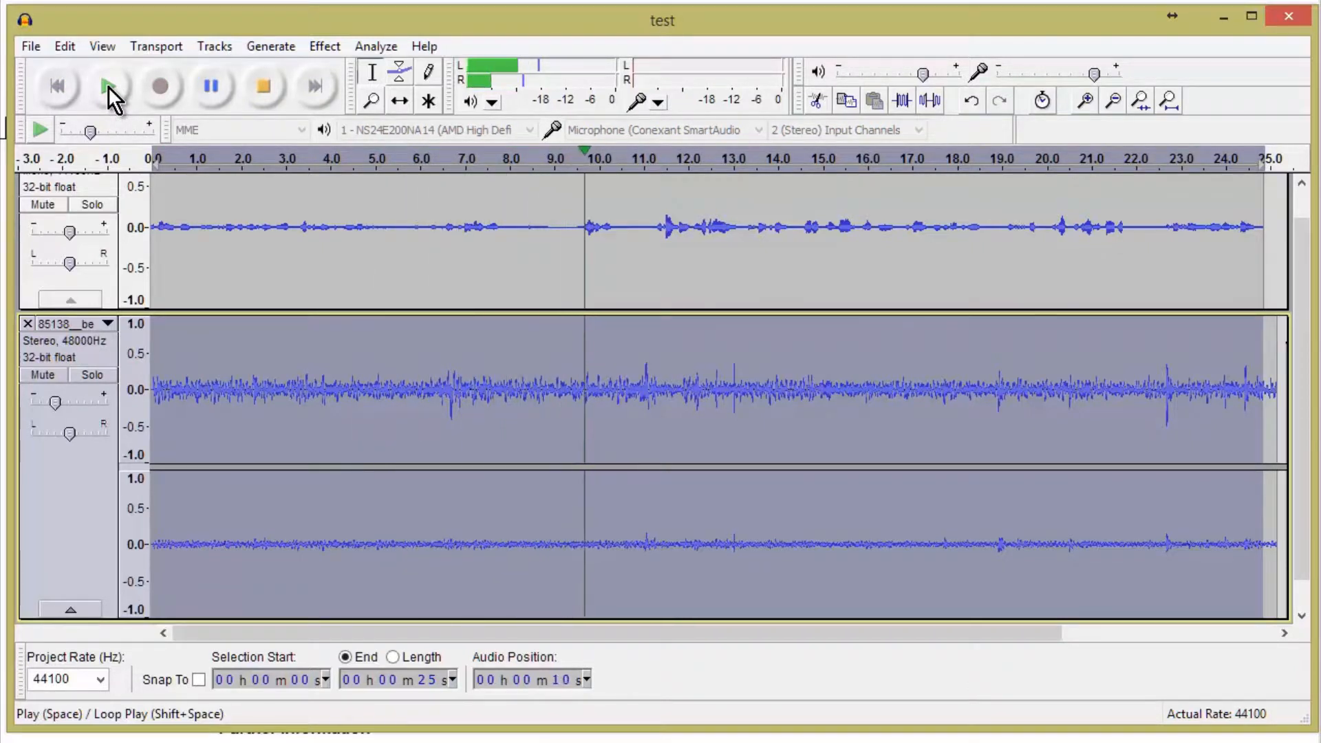
pyautogui.click(109, 85)
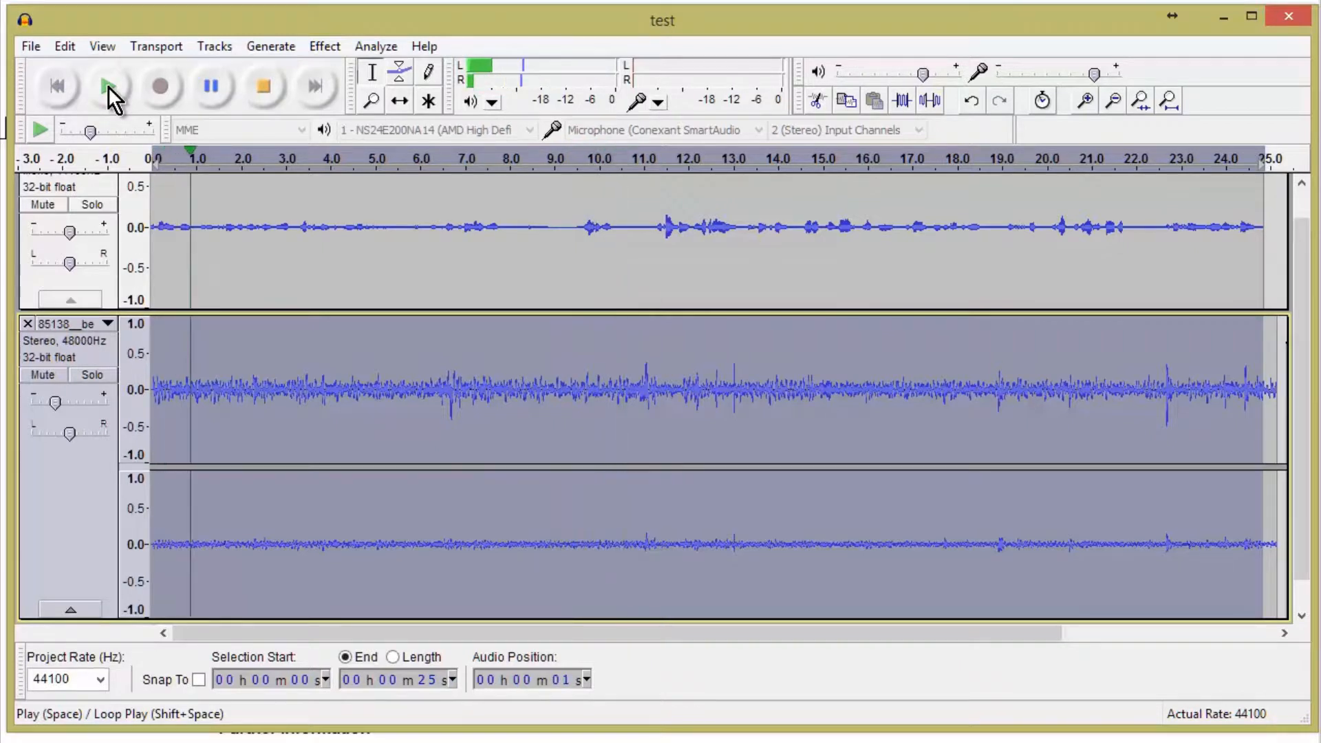
pyautogui.click(264, 88)
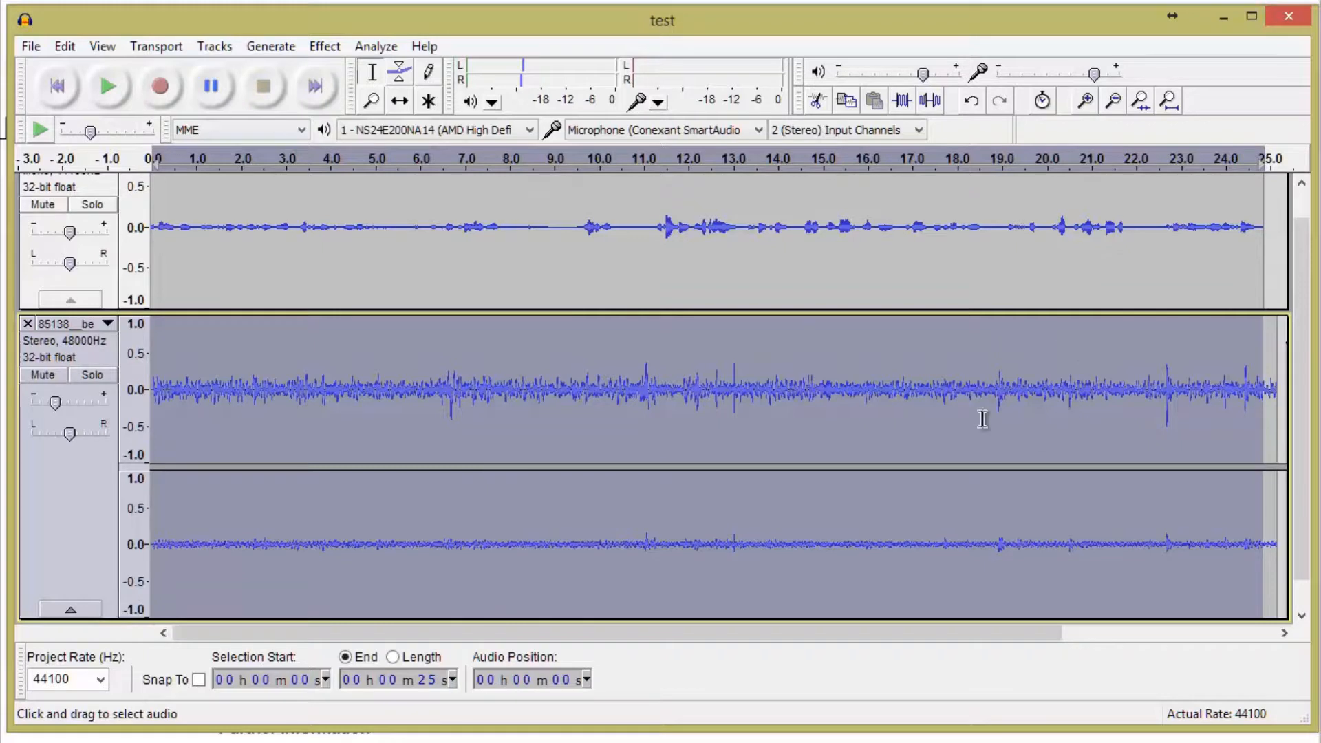
# - Delete the end of the bird track that extends past the voice track and return the cursor to the start
pyautogui.click(1267, 324)
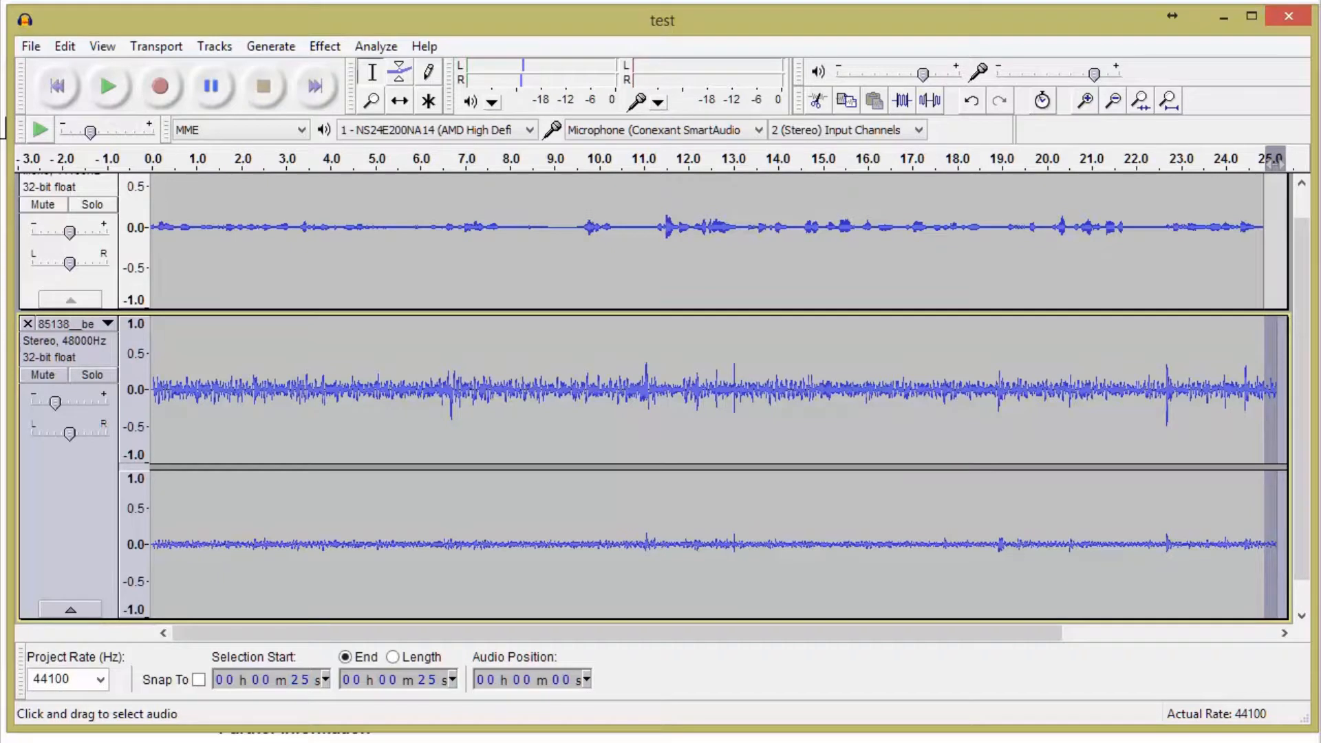
pyautogui.press('Delete')
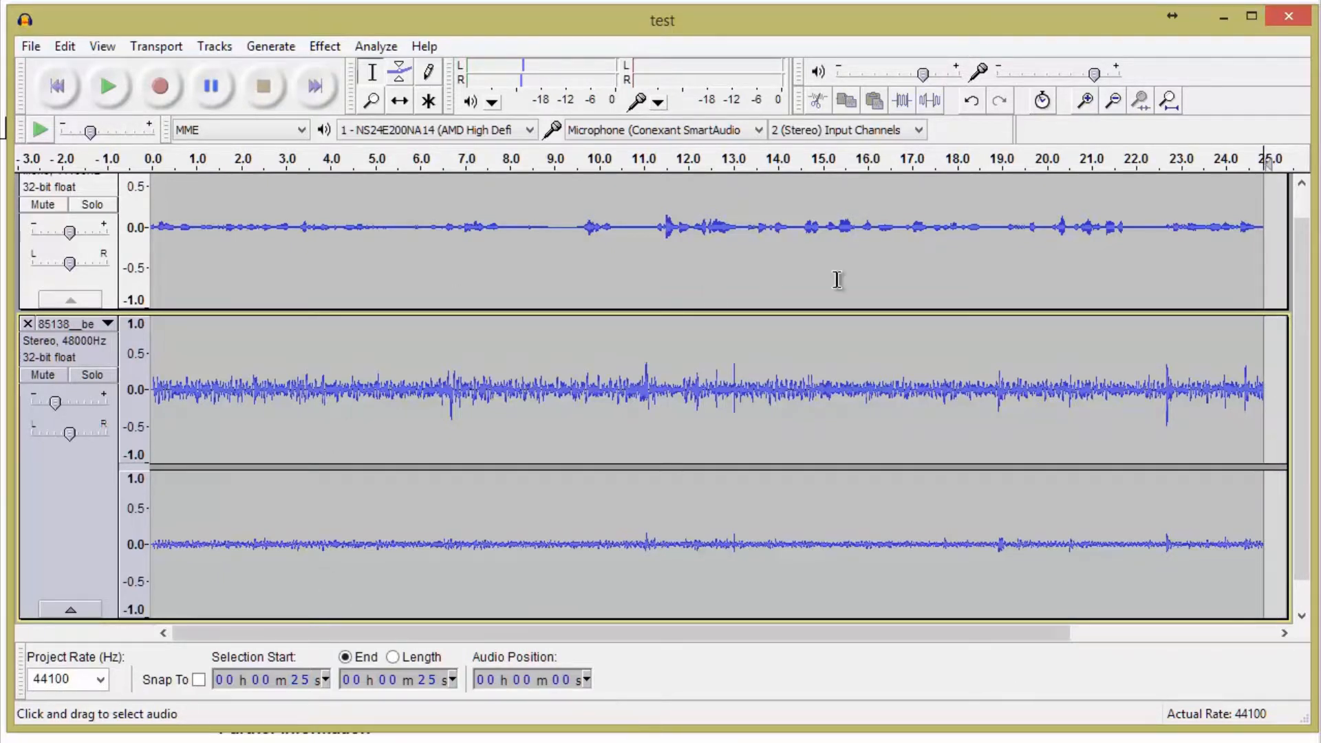
pyautogui.scroll(1, 1047, 561)
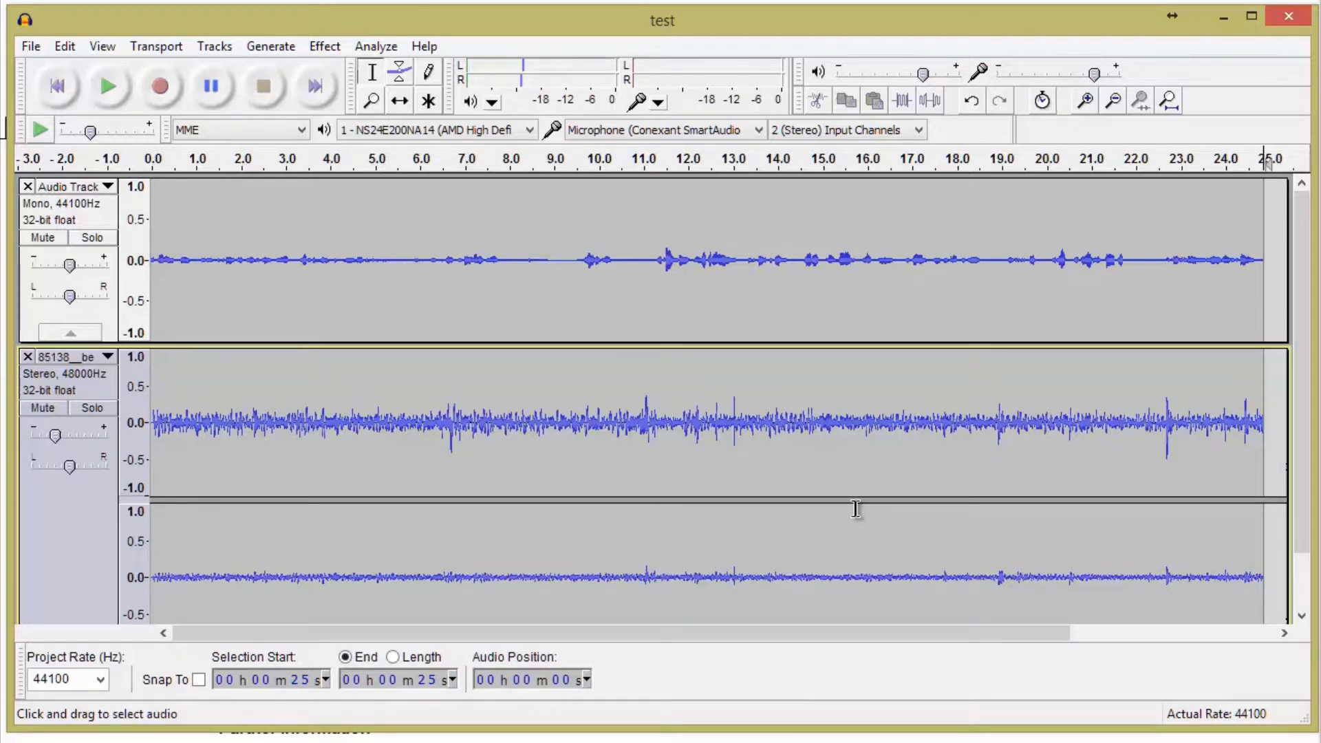
pyautogui.press('Home')
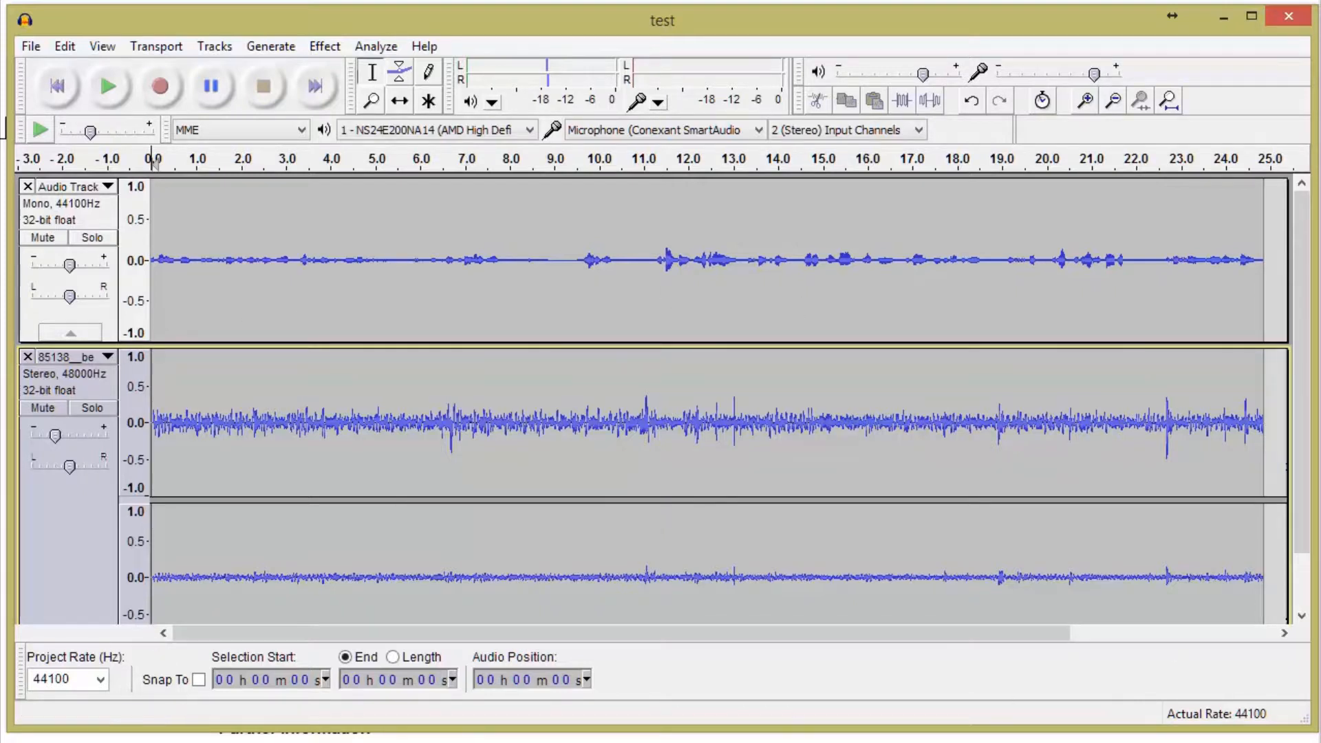
pyautogui.click(31, 47)
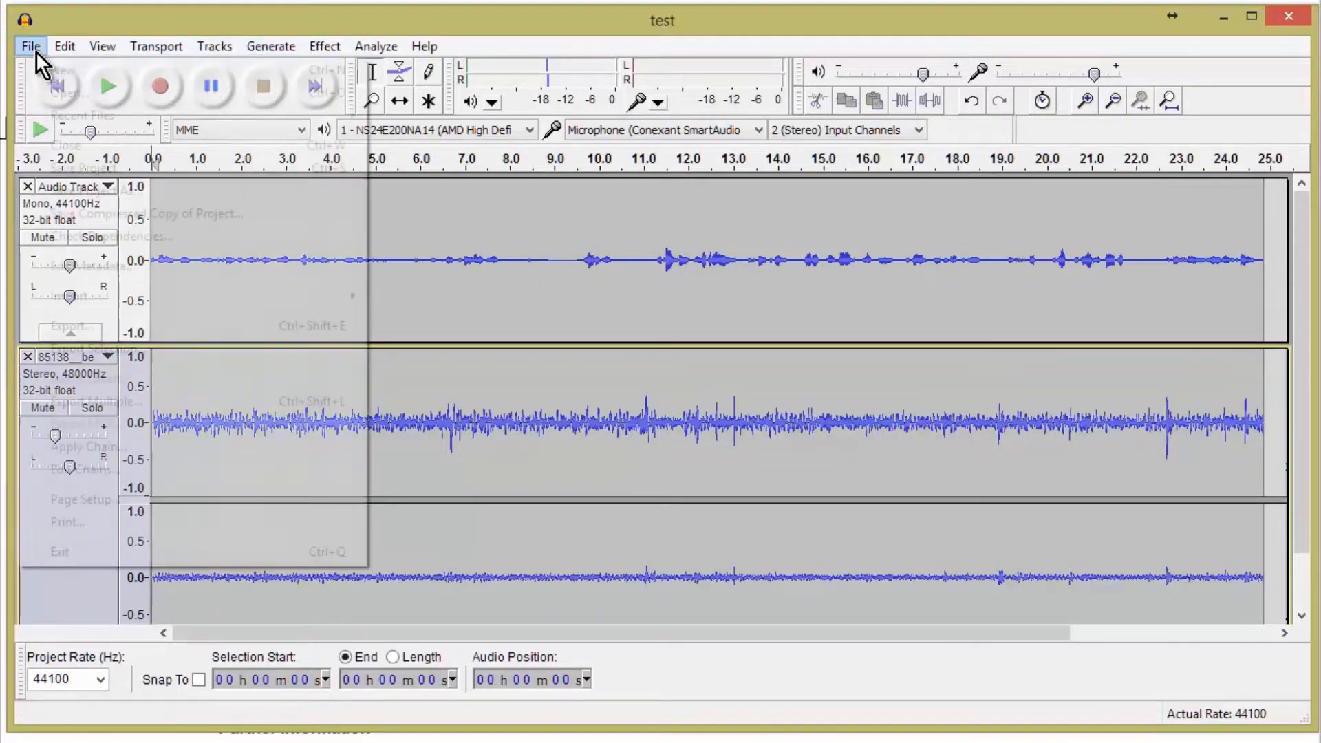
pyautogui.click(32, 48)
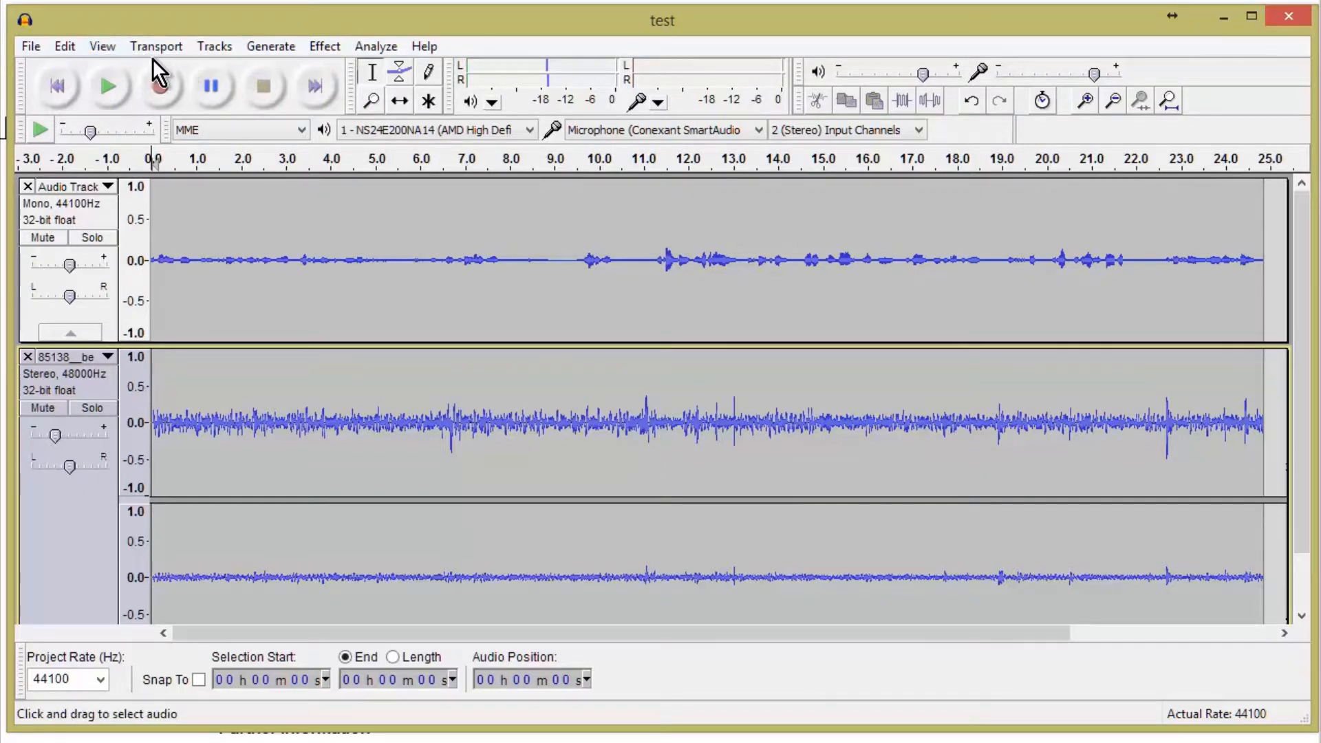
pyautogui.click(32, 47)
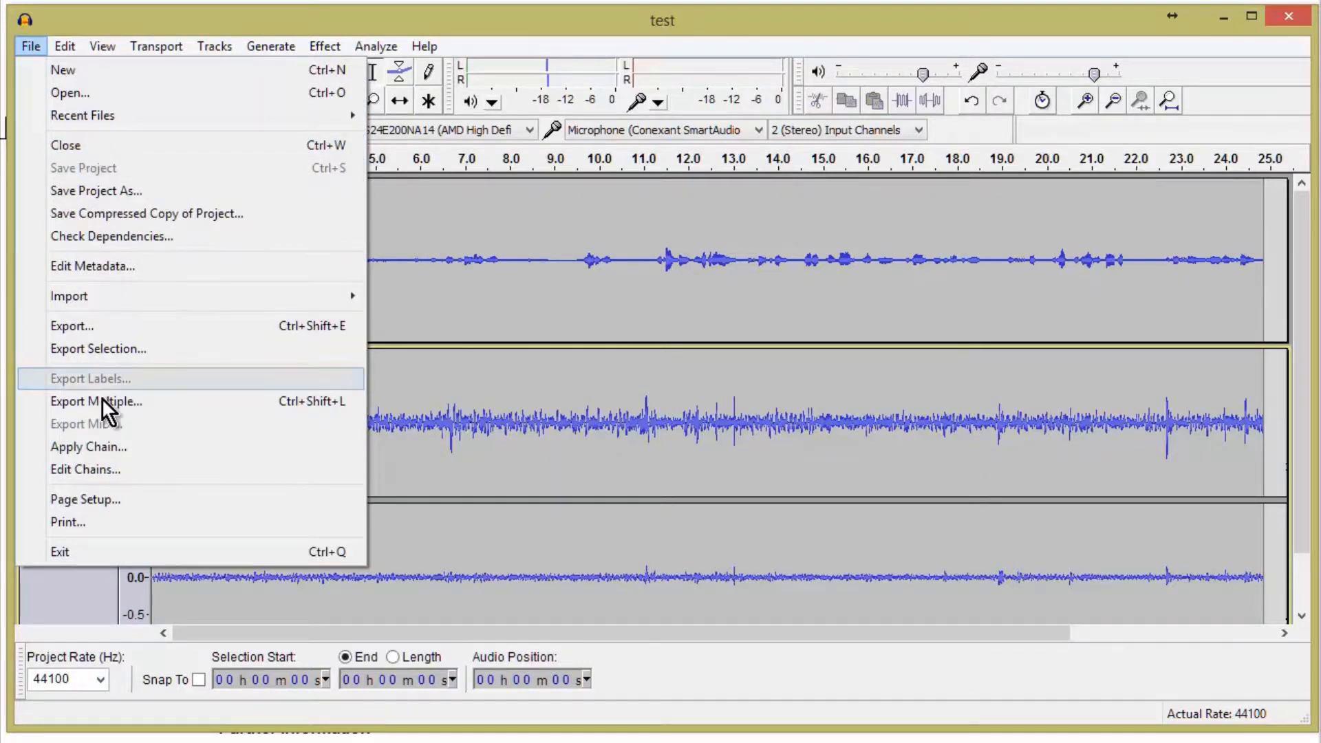
pyautogui.moveTo(327, 47)
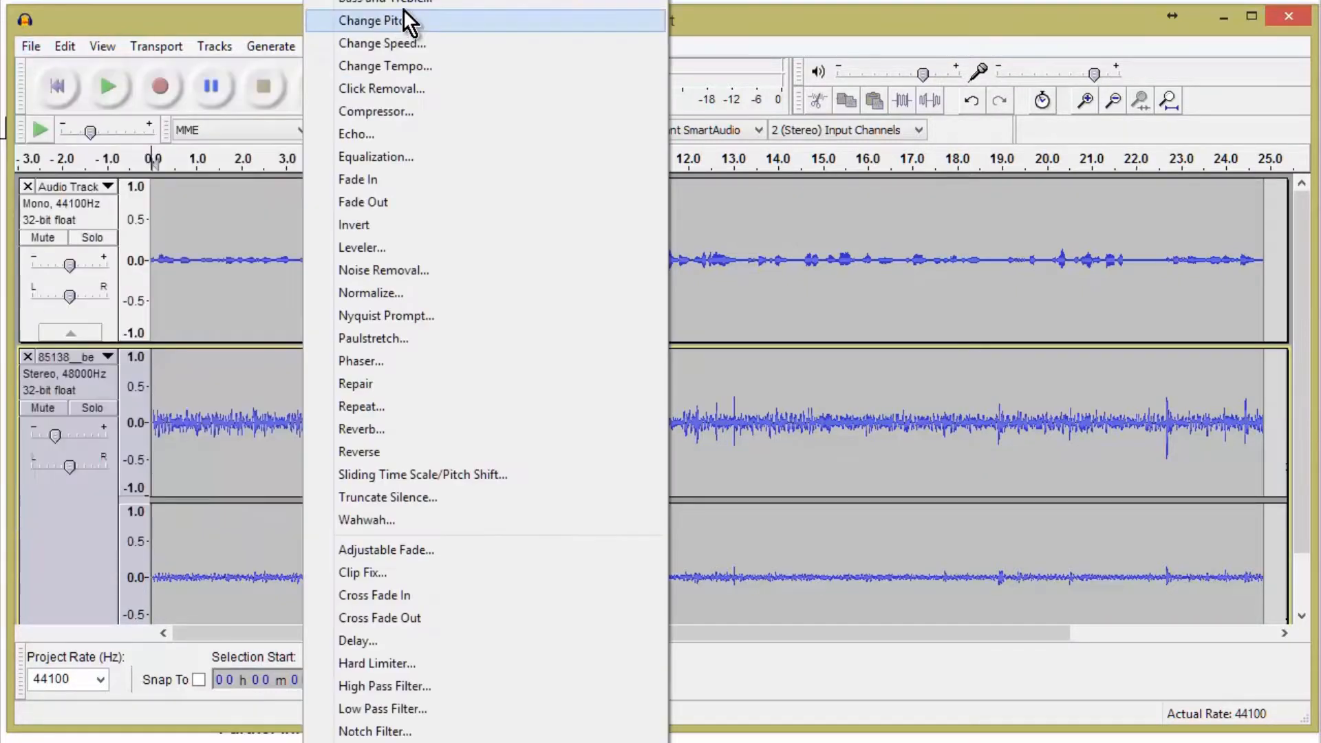
pyautogui.click(989, 261)
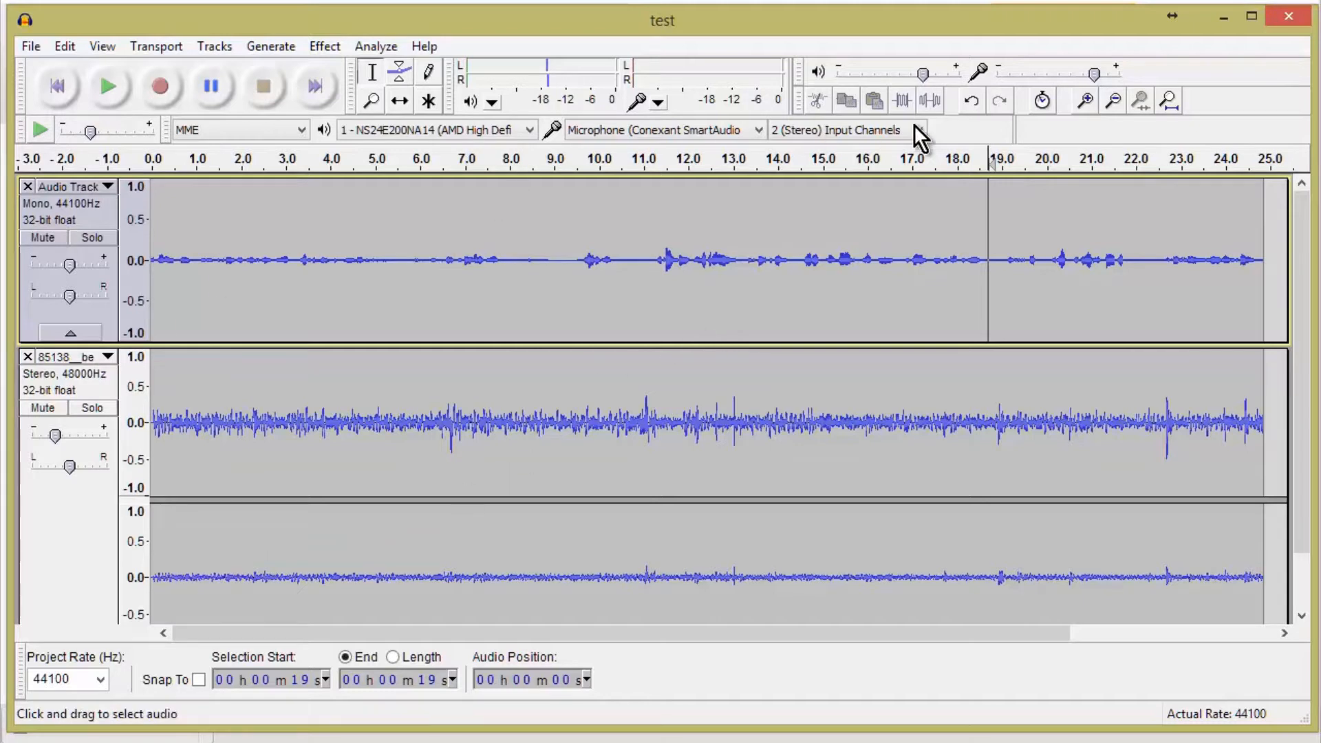
# - Turn on Sync-Lock for the tracks and place the cursor at the start of the timeline
pyautogui.click(1043, 104)
pyautogui.click(156, 257)
pyautogui.scroll(-1, 156, 256)
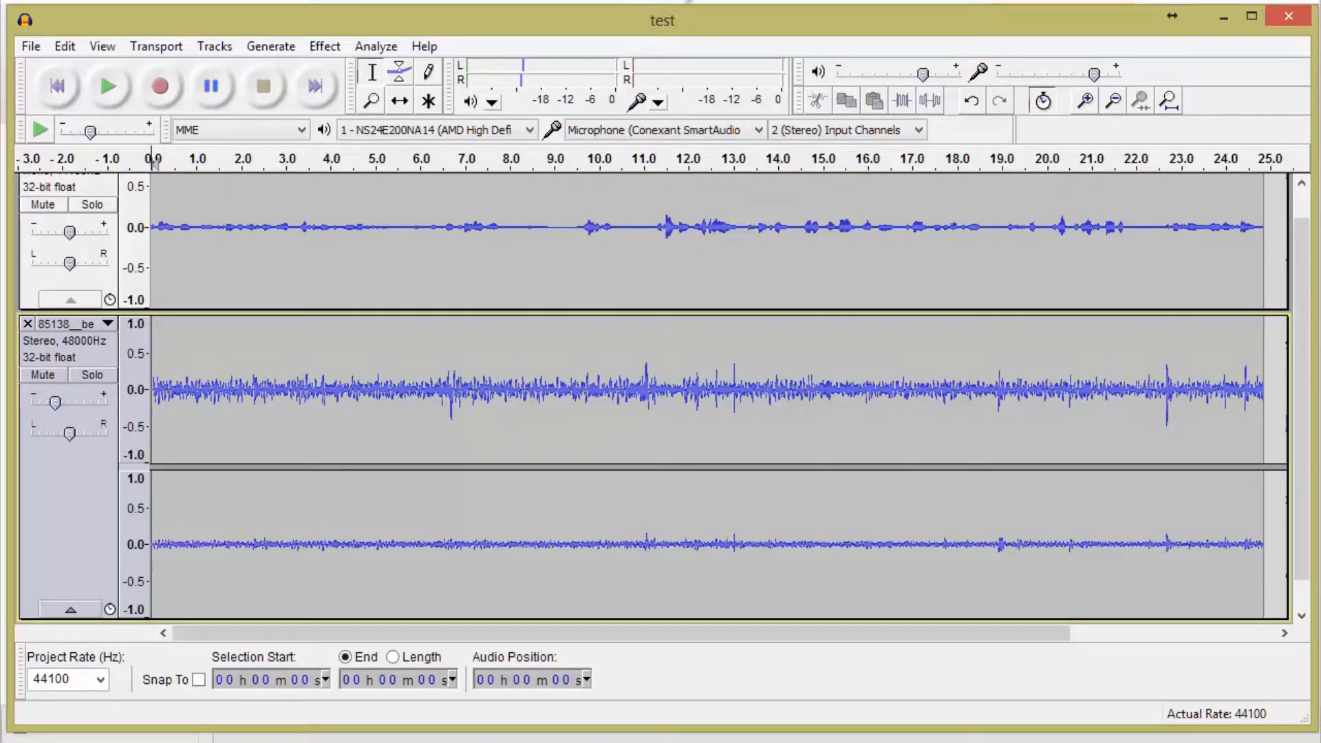
# - Move the sync-locked voice and bird tracks together with the Time Shift tool so they start at about 10 seconds
pyautogui.click(399, 100)
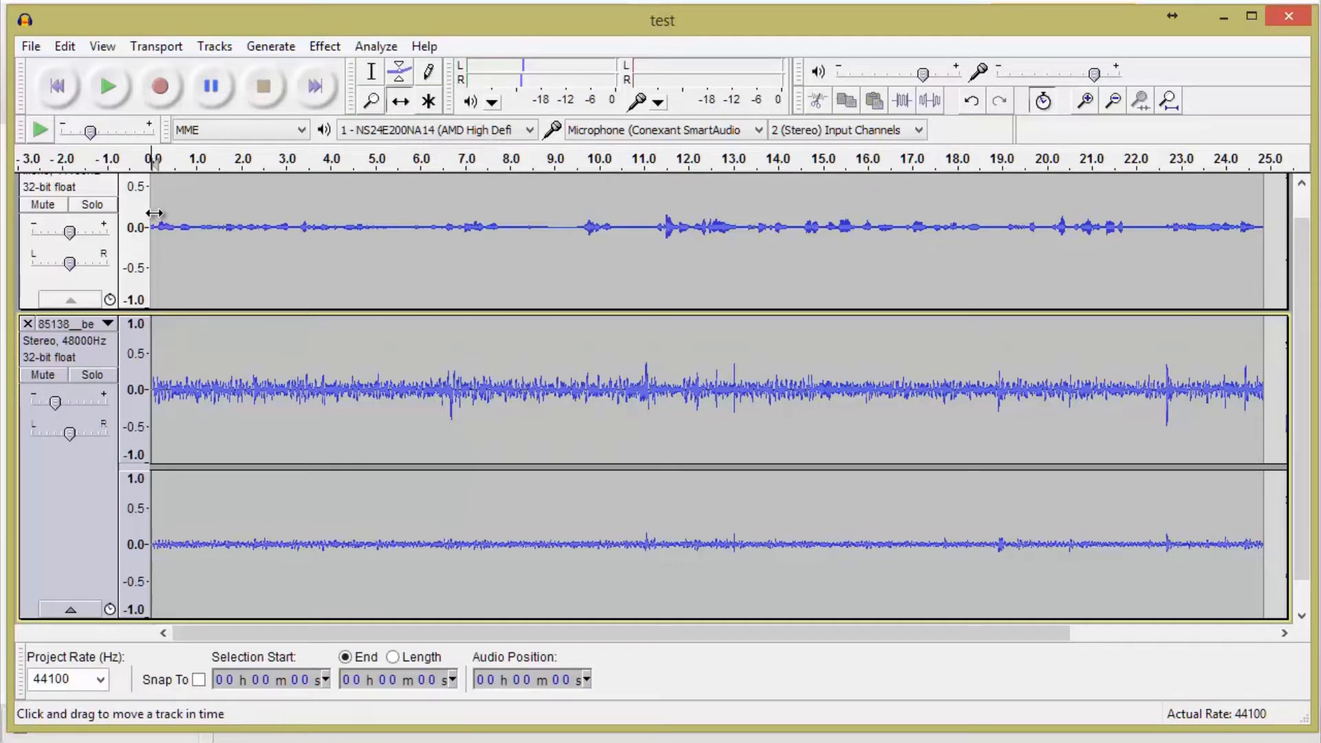
pyautogui.moveTo(154, 214); pyautogui.dragTo(603, 257)
pyautogui.scroll(1, 484, 412)
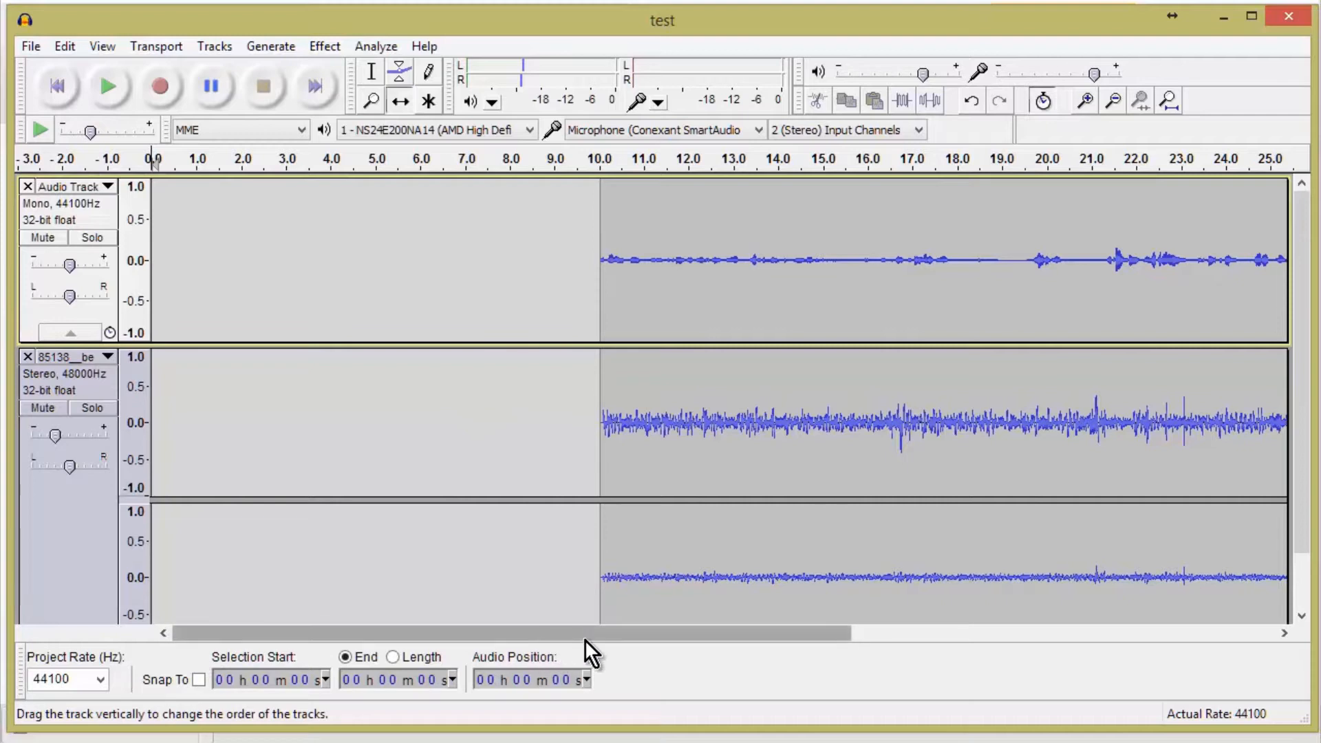
pyautogui.moveTo(585, 638); pyautogui.dragTo(511, 667)
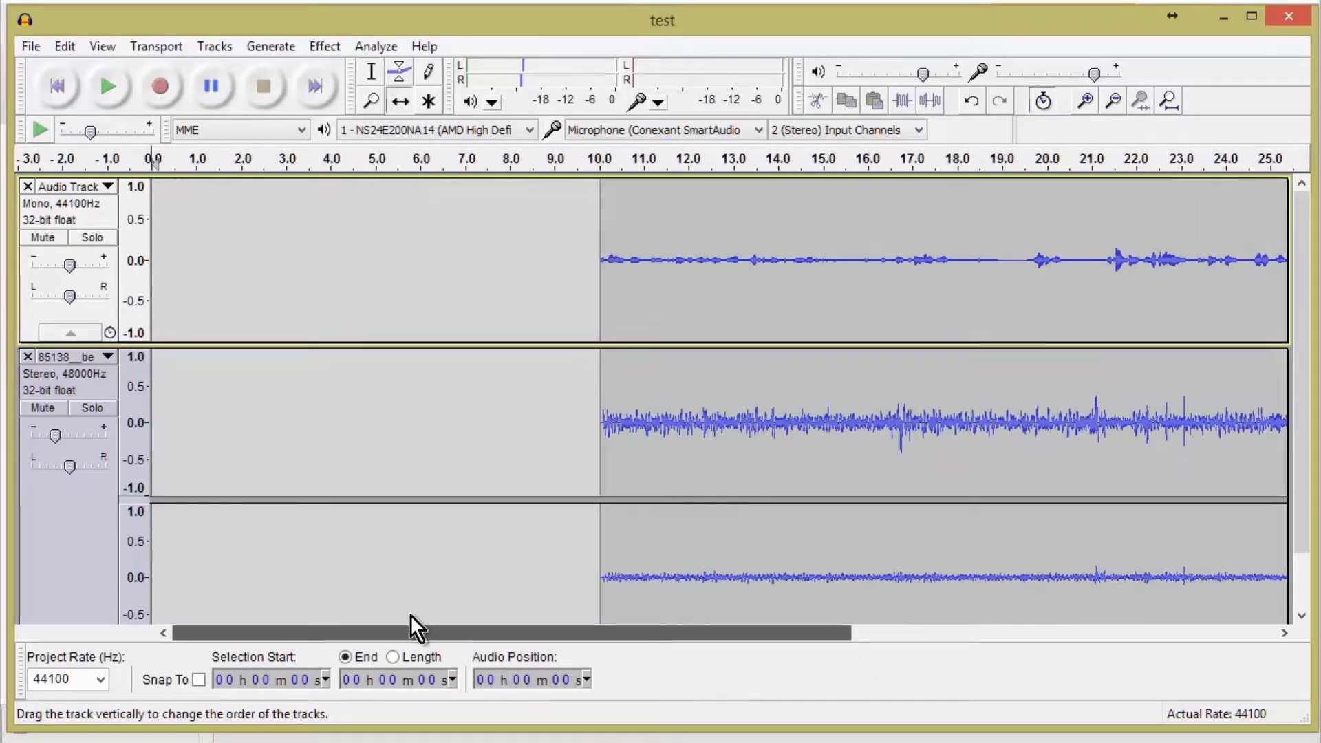
# - Move the sync-locked voice and bird tracks together to start at about 20 seconds and place the cursor at the timeline start
pyautogui.moveTo(410, 614); pyautogui.dragTo(410, 619)
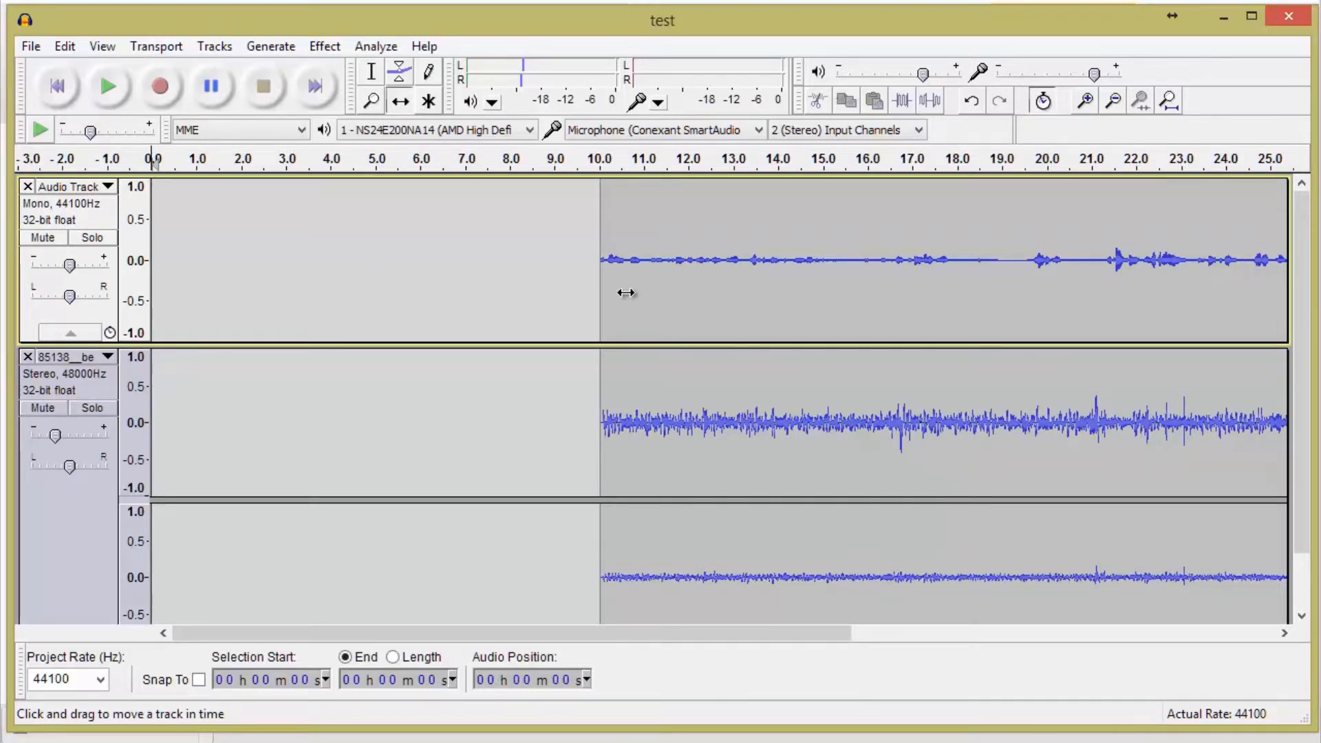
pyautogui.moveTo(626, 293); pyautogui.dragTo(1052, 333)
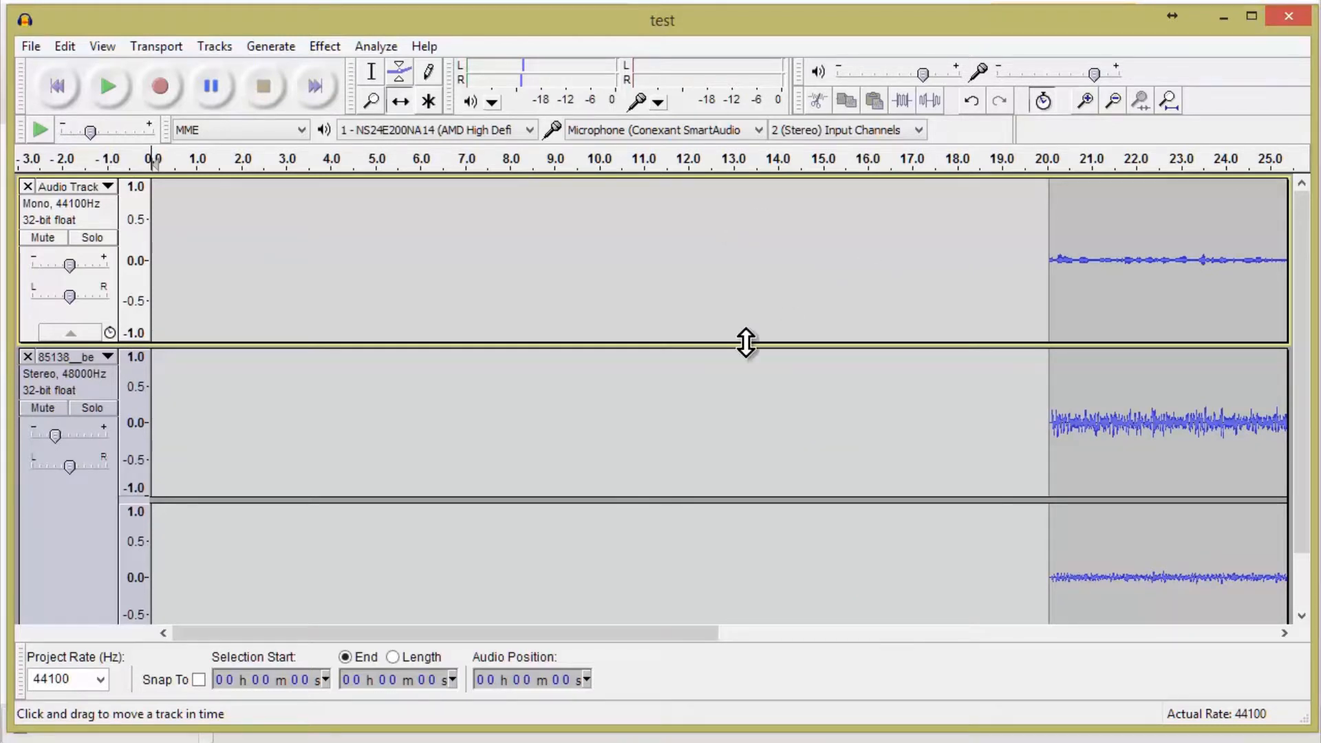
pyautogui.click(371, 69)
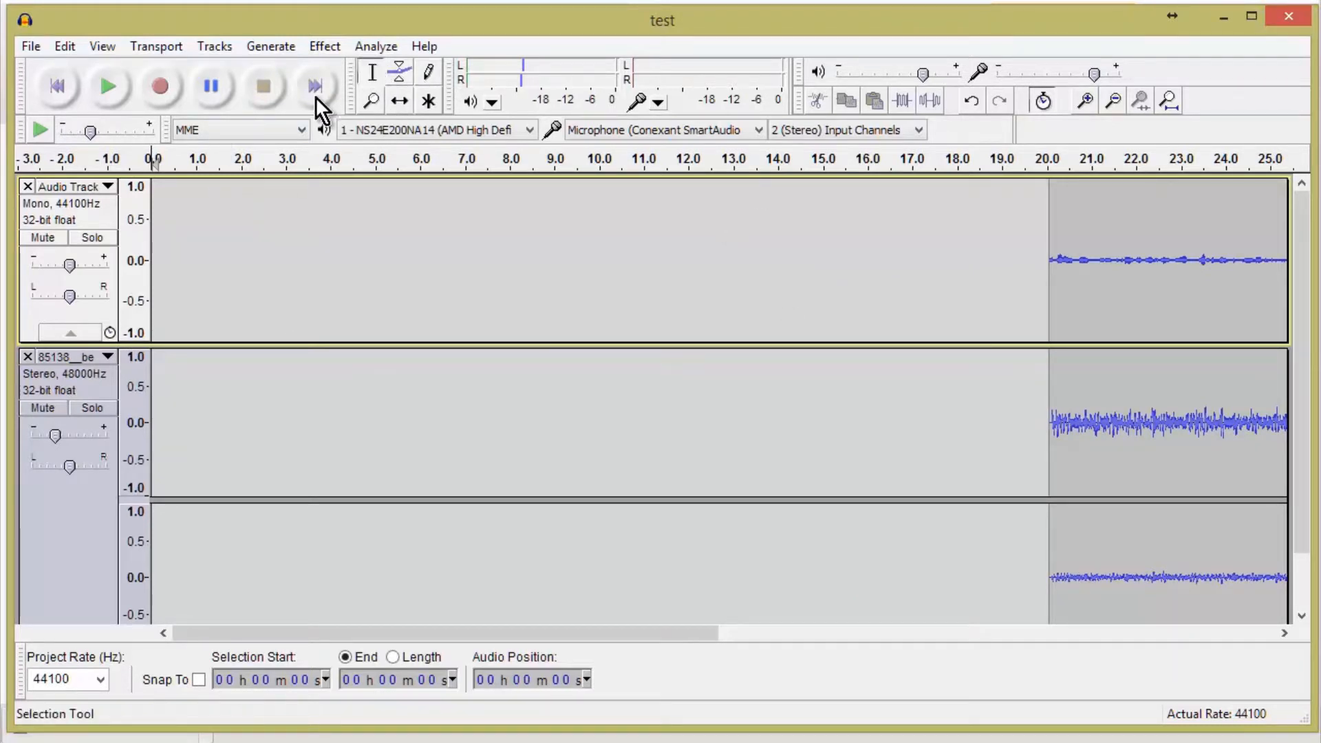
pyautogui.click(157, 190)
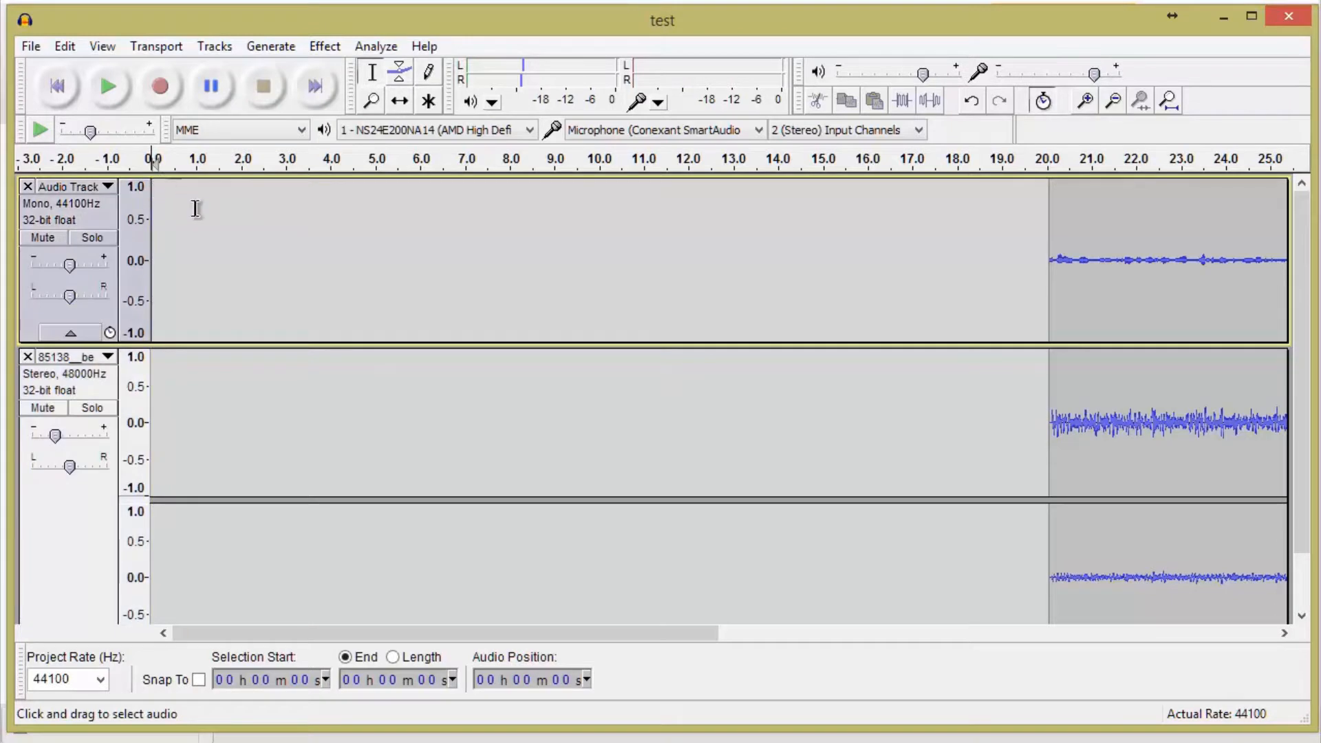
pyautogui.click(171, 196)
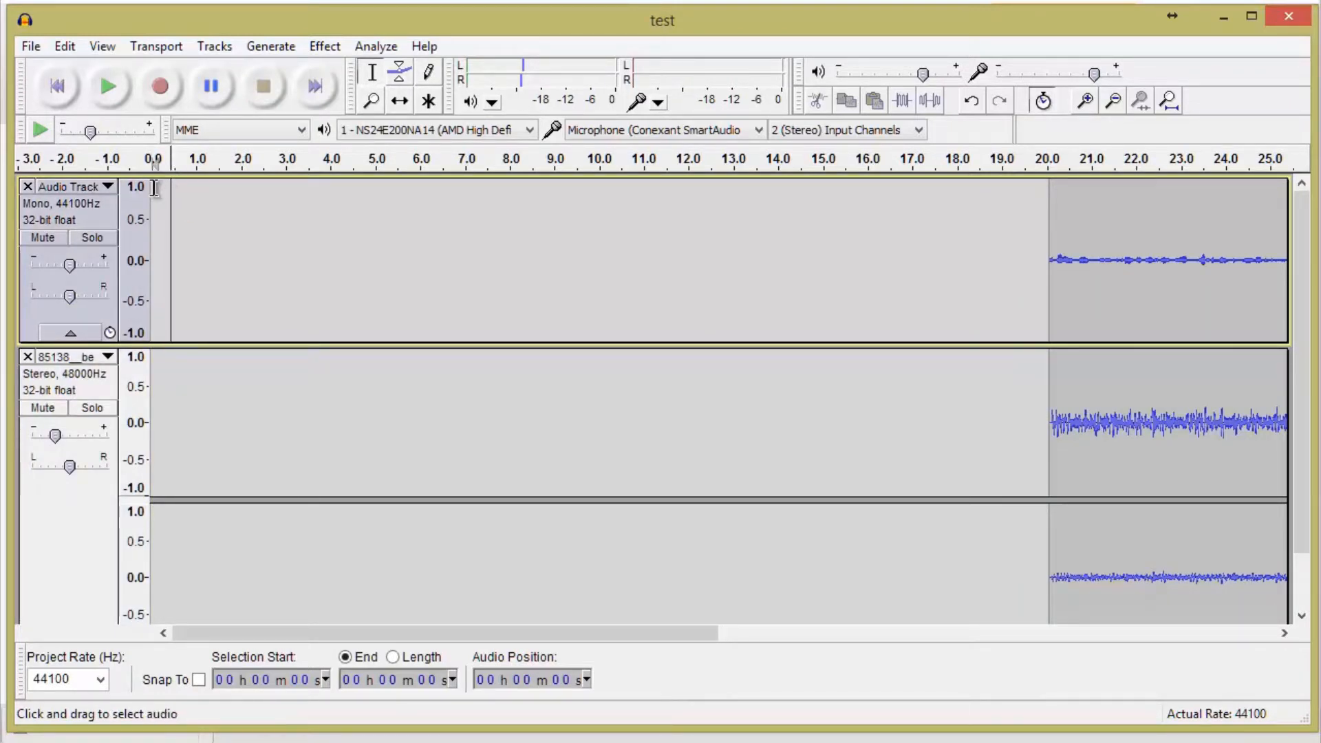
pyautogui.click(154, 188)
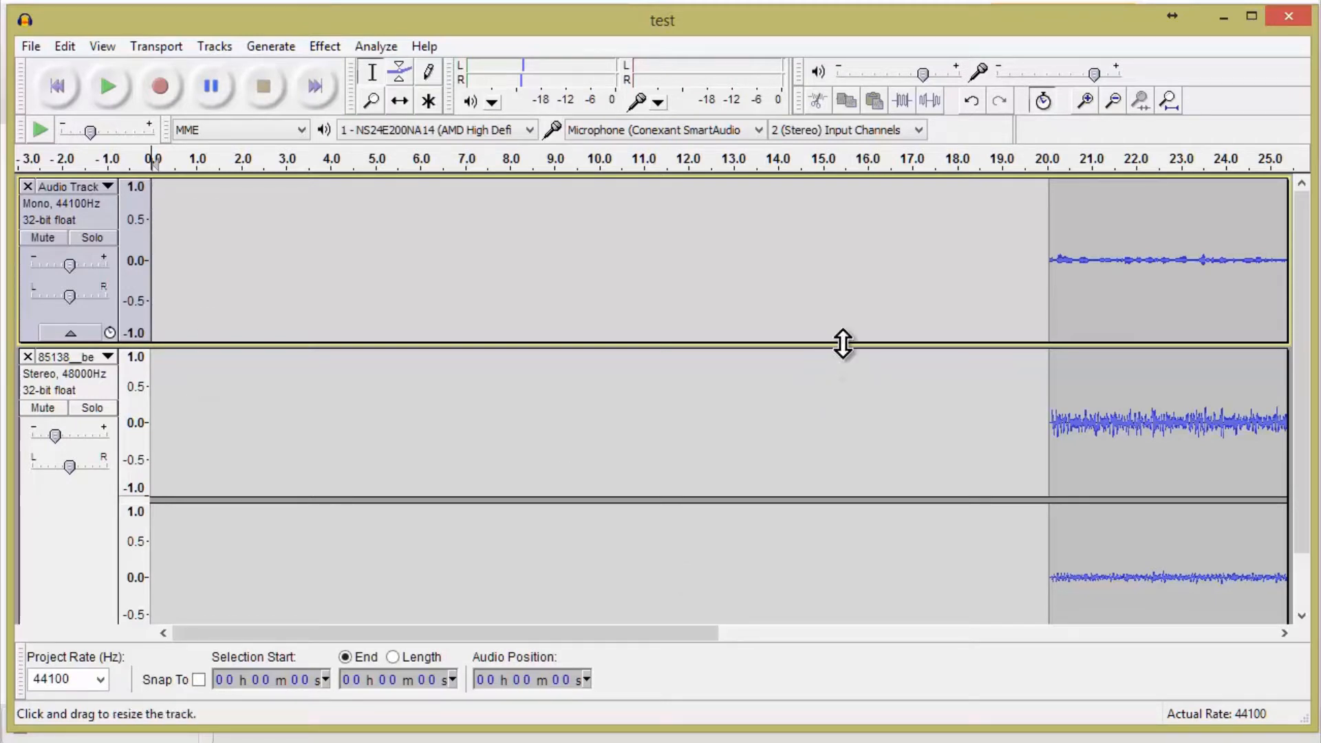
# - Shrink the height of the voice track and the bird track, keeping both stereo channels about equally tall
pyautogui.moveTo(840, 346); pyautogui.dragTo(868, 224)
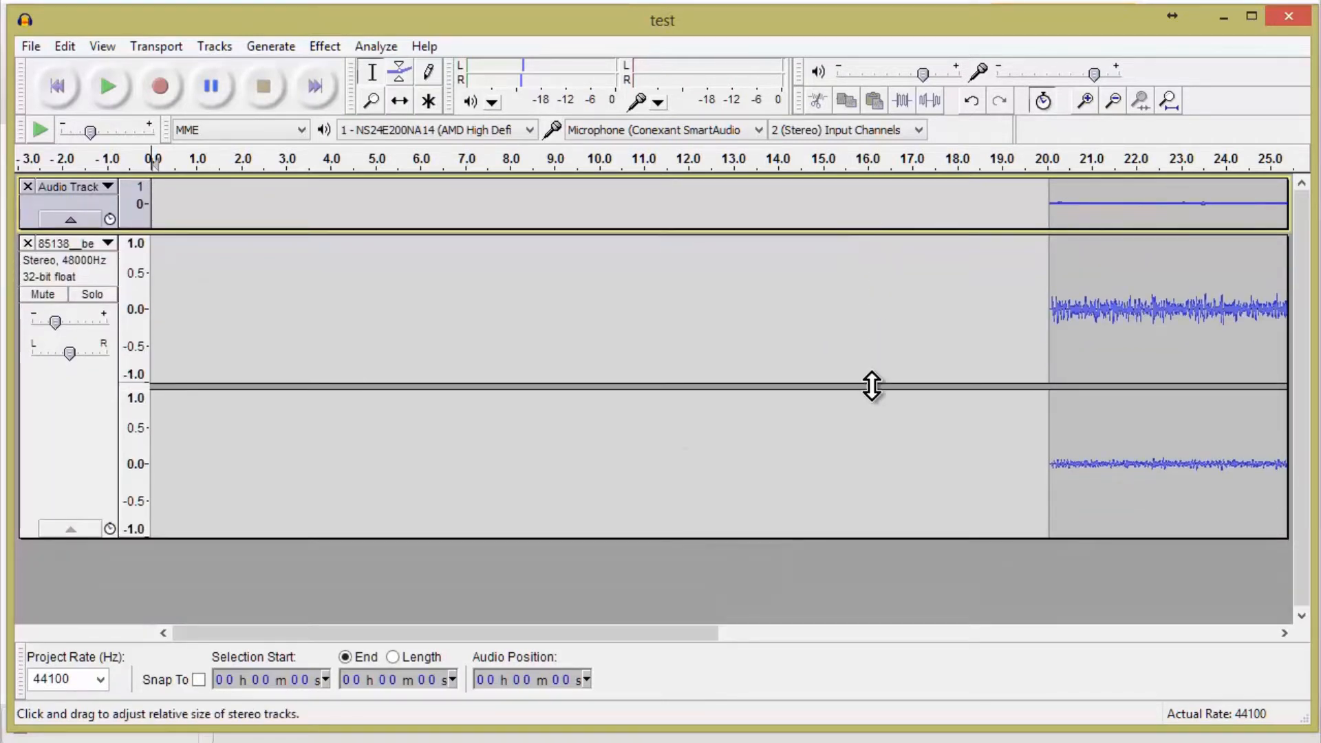
pyautogui.moveTo(873, 387); pyautogui.dragTo(888, 277)
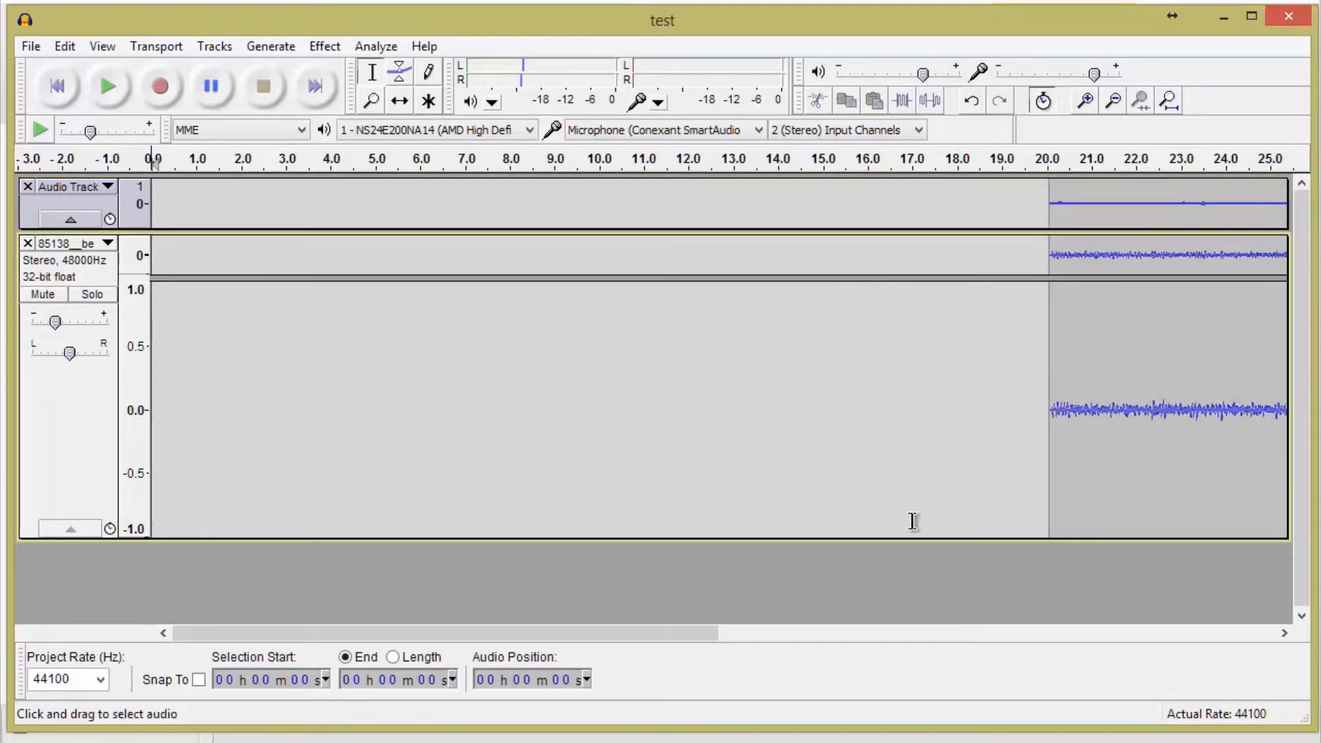
pyautogui.moveTo(915, 536); pyautogui.dragTo(918, 315)
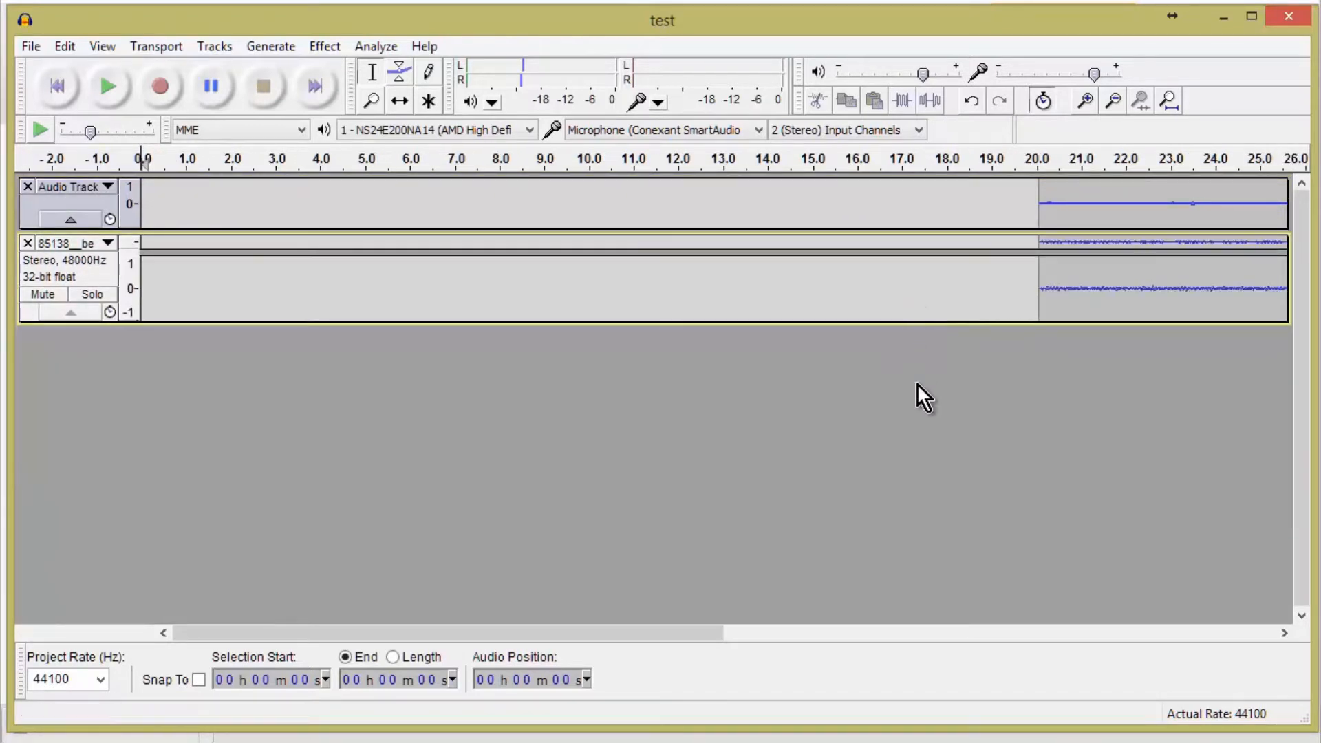
pyautogui.moveTo(920, 257); pyautogui.dragTo(916, 266)
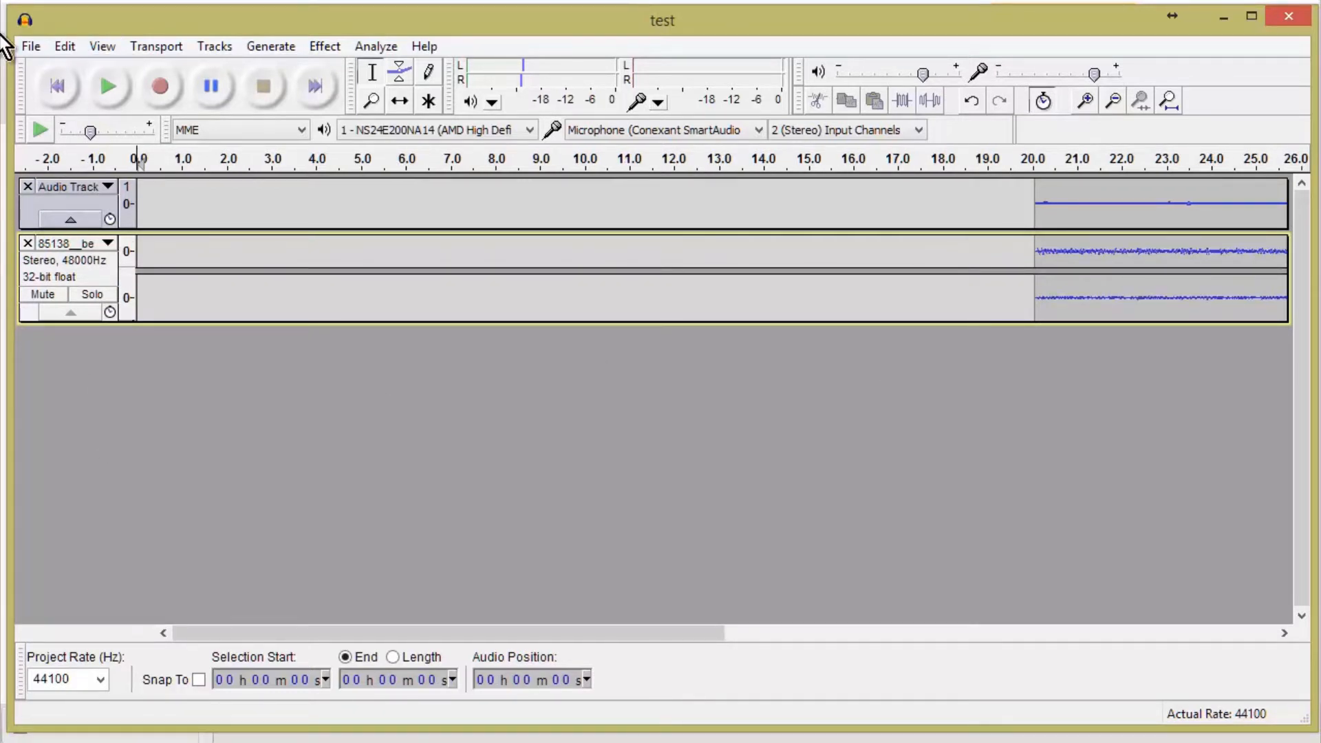
# - Import the 218794 intro music file from the audioproj folder, reading it directly from the original
pyautogui.click(30, 47)
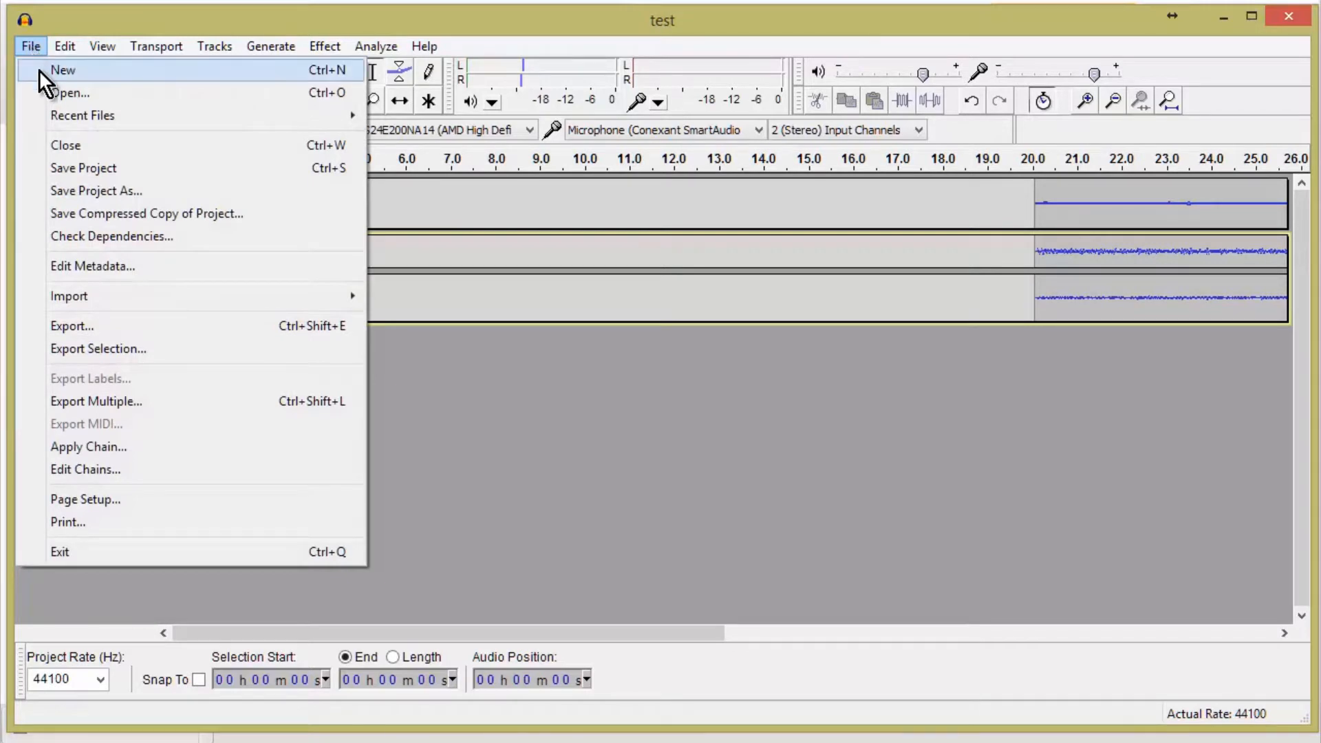
pyautogui.moveTo(114, 296)
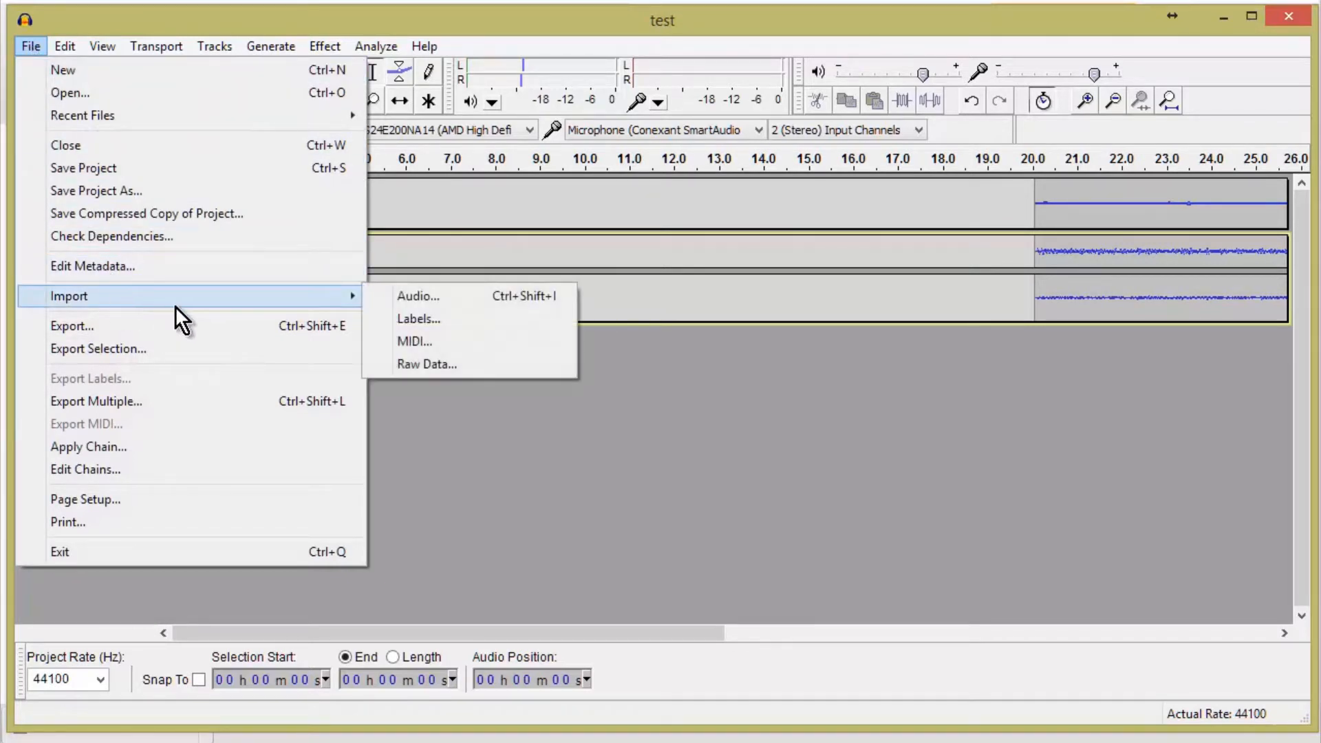
pyautogui.click(431, 301)
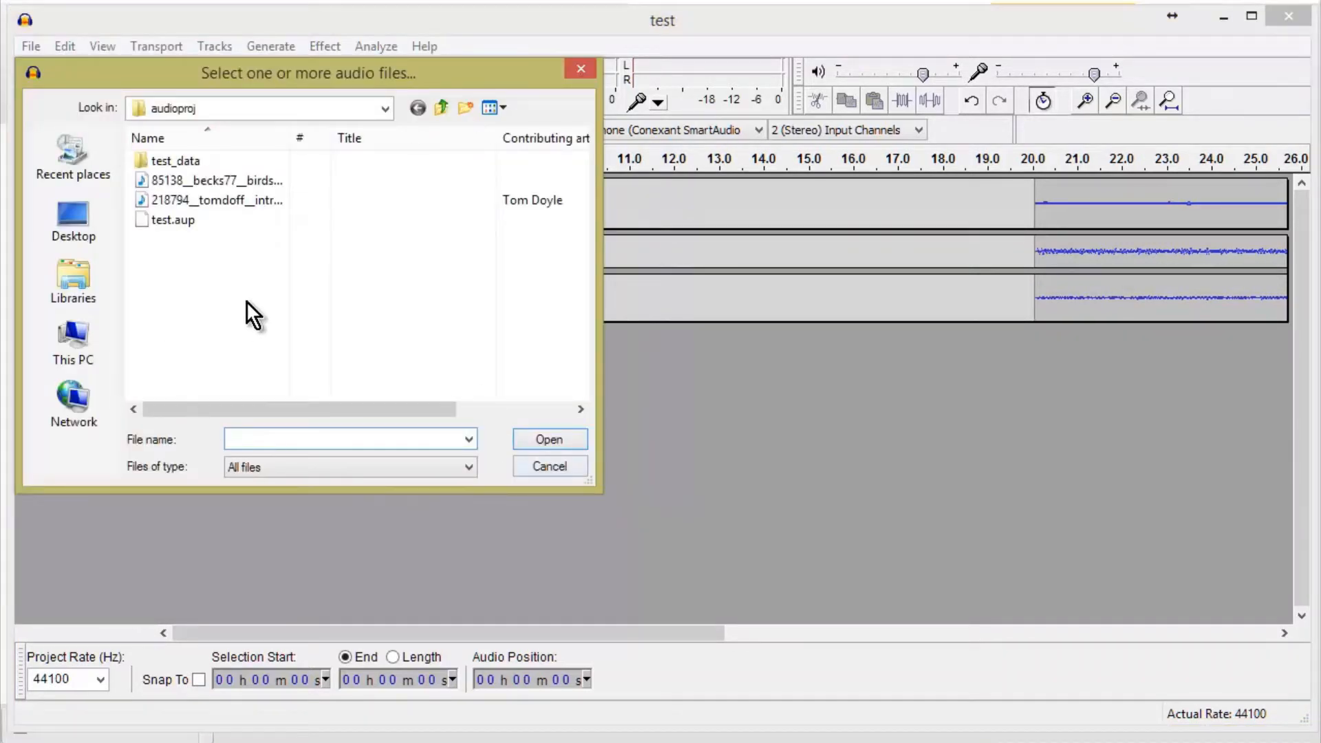
pyautogui.click(282, 203)
pyautogui.click(540, 439)
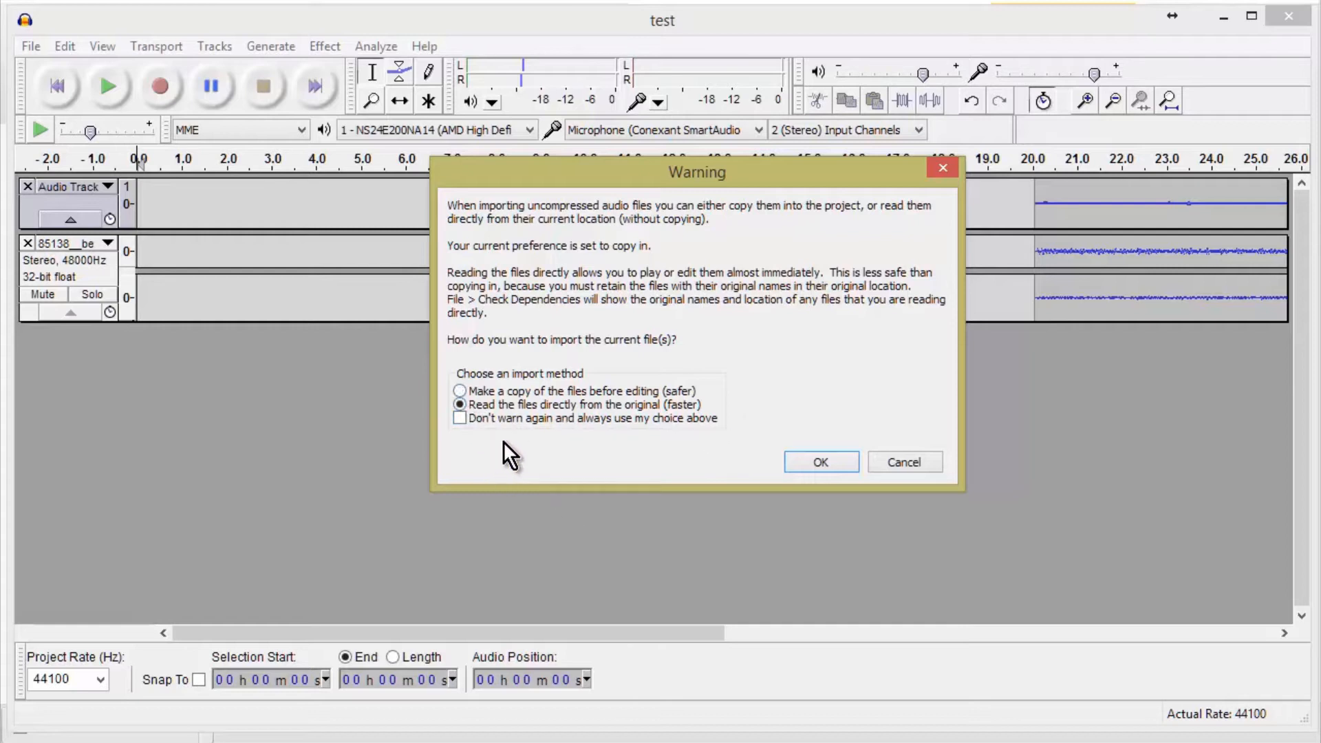
pyautogui.click(821, 462)
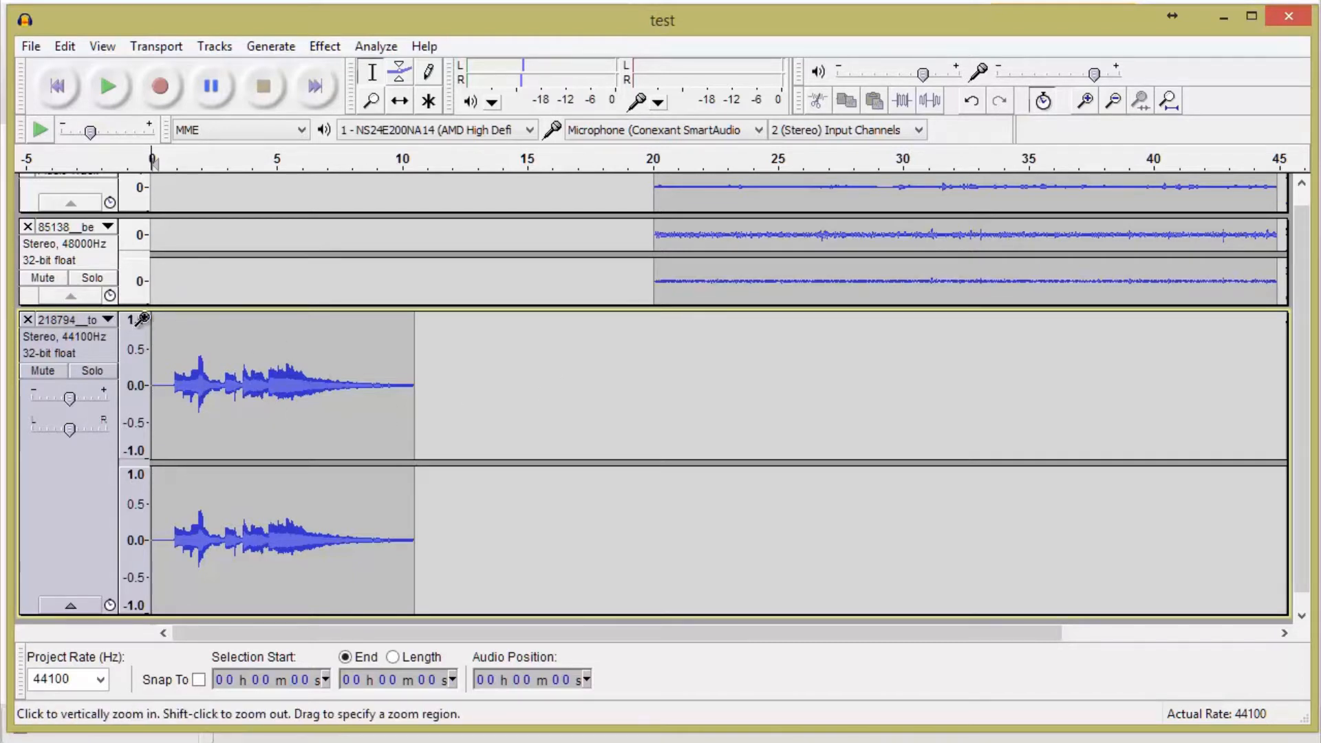
# - Play the imported intro music from the start to hear it, and stop playback
pyautogui.click(109, 85)
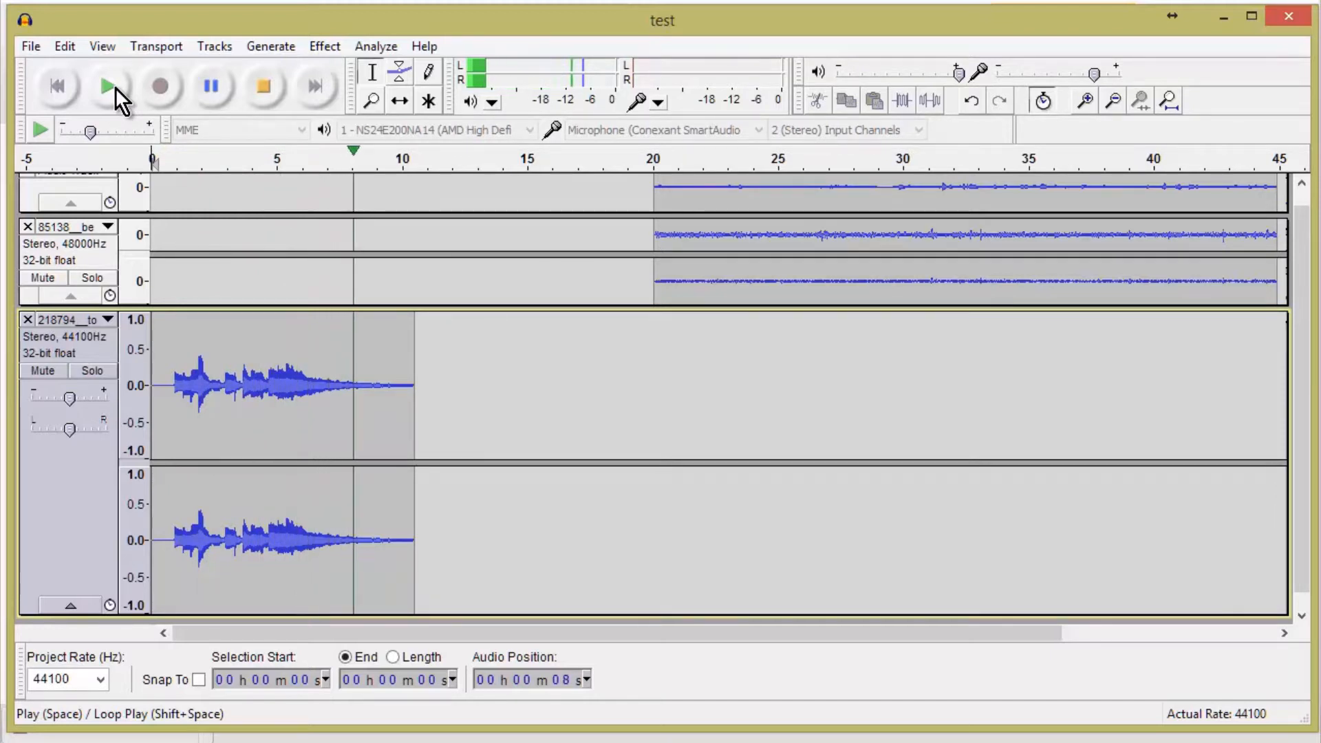
pyautogui.click(114, 88)
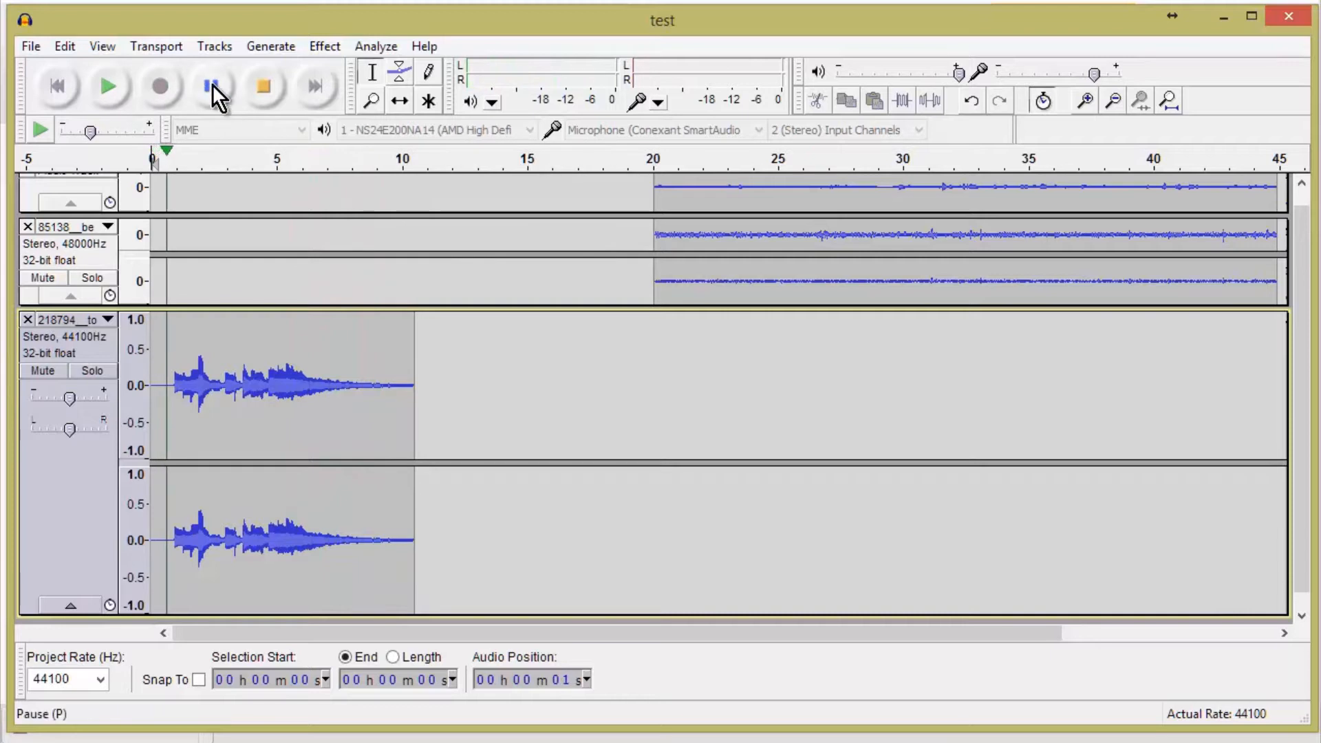
pyautogui.click(258, 90)
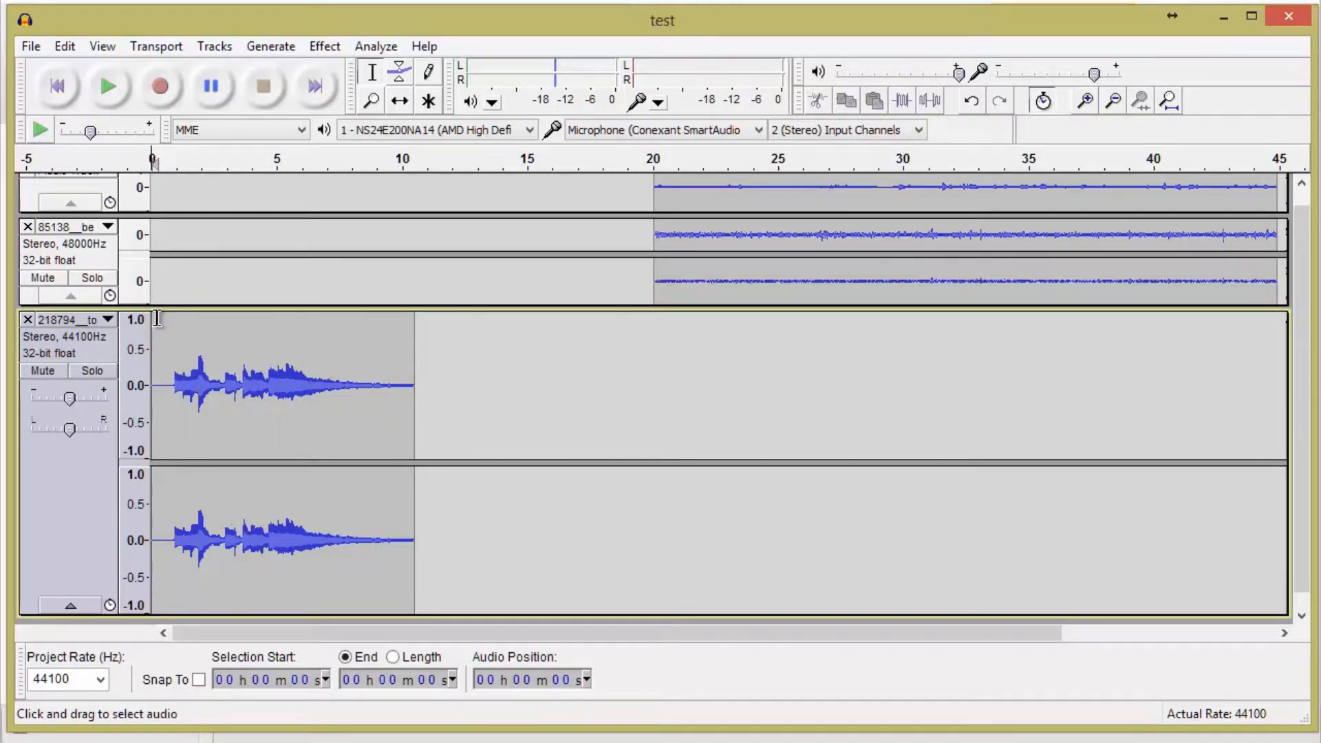
# - Delete the silent first second of the intro music and its faint tail from about 7 seconds onward
pyautogui.moveTo(158, 322); pyautogui.dragTo(173, 329)
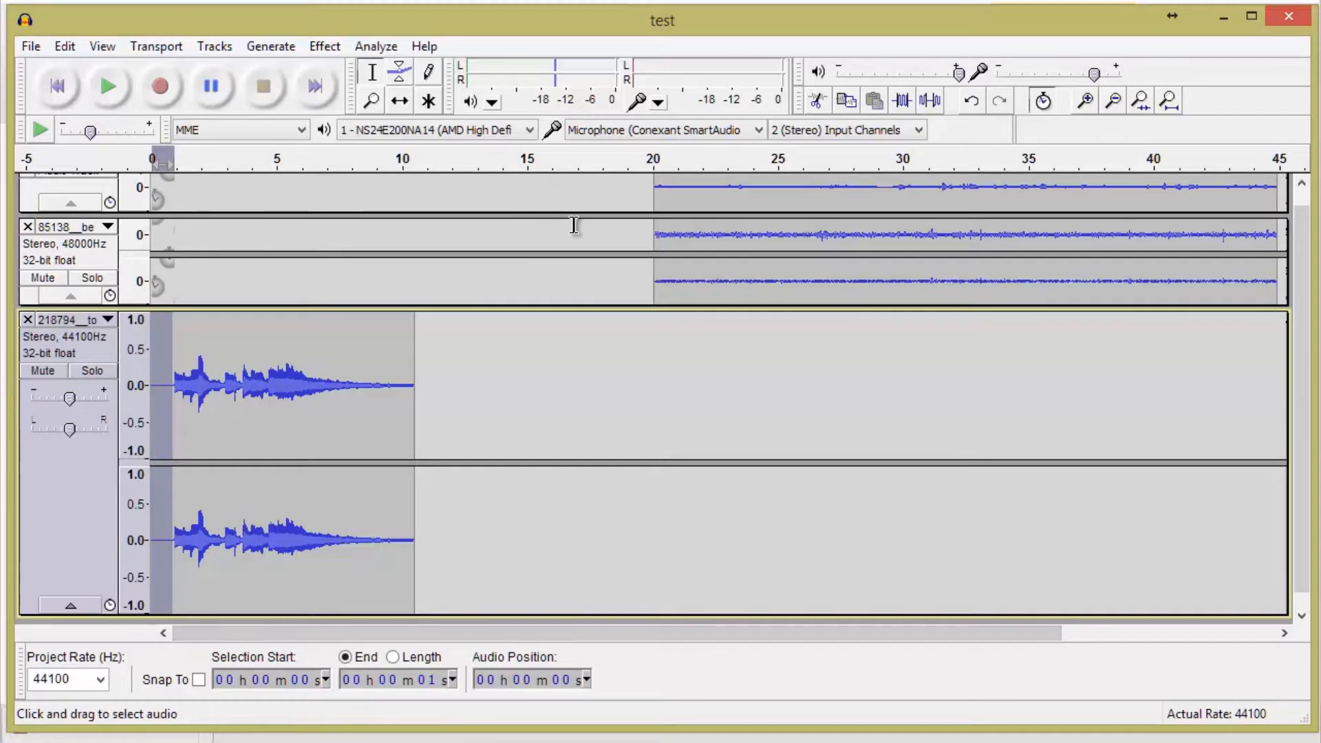
pyautogui.press('Delete')
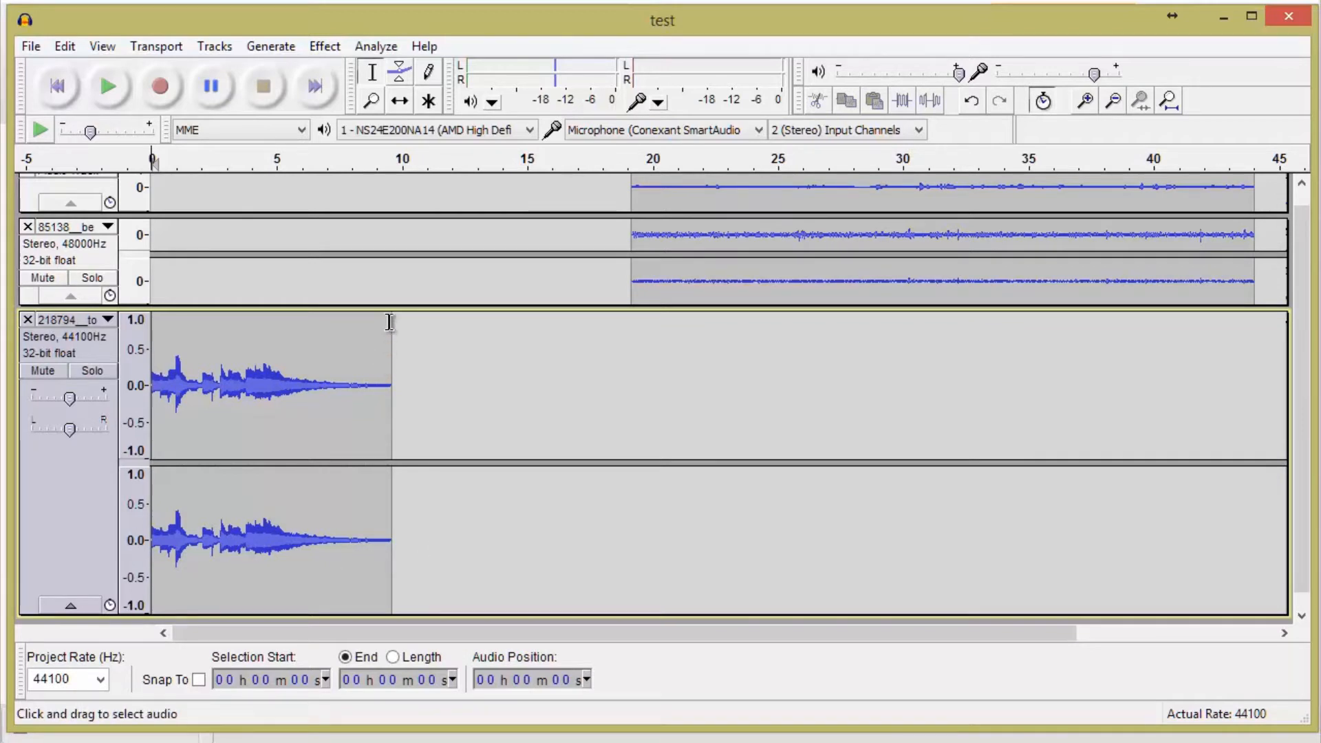
pyautogui.click(317, 316)
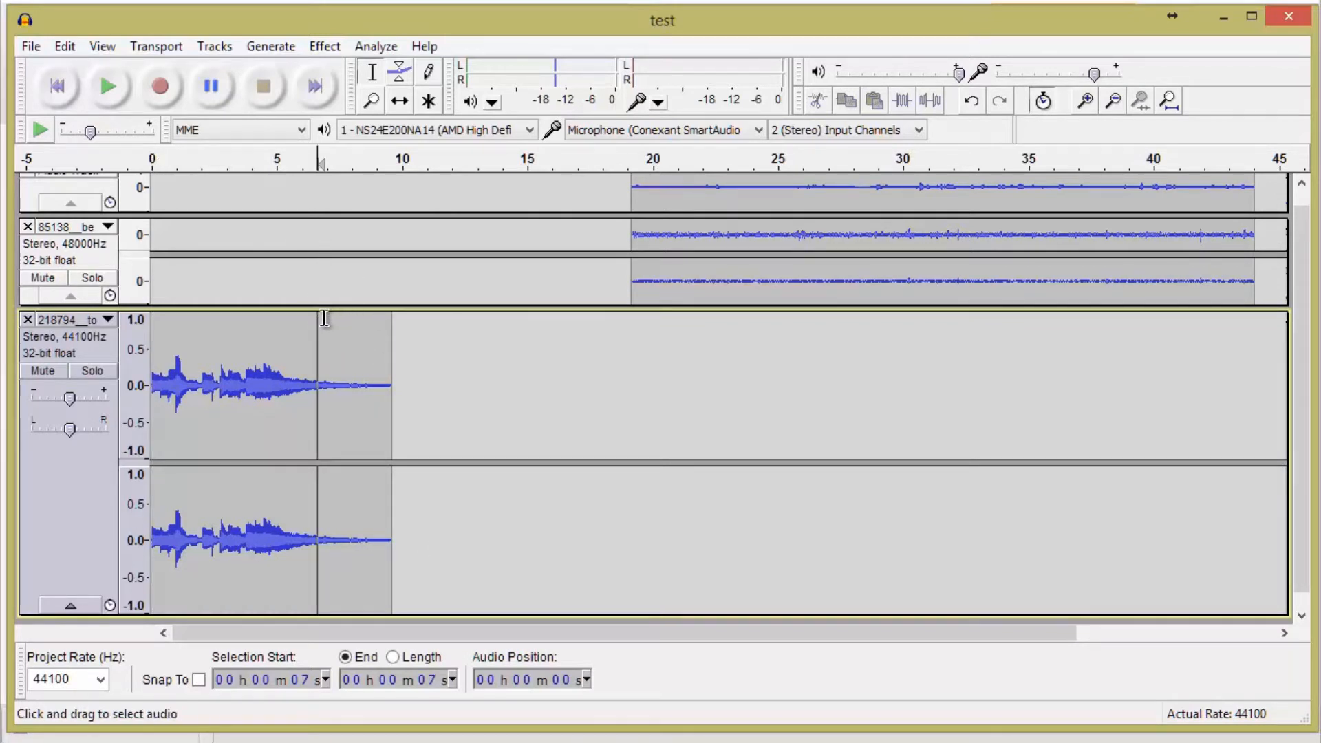
pyautogui.moveTo(322, 320); pyautogui.dragTo(397, 347)
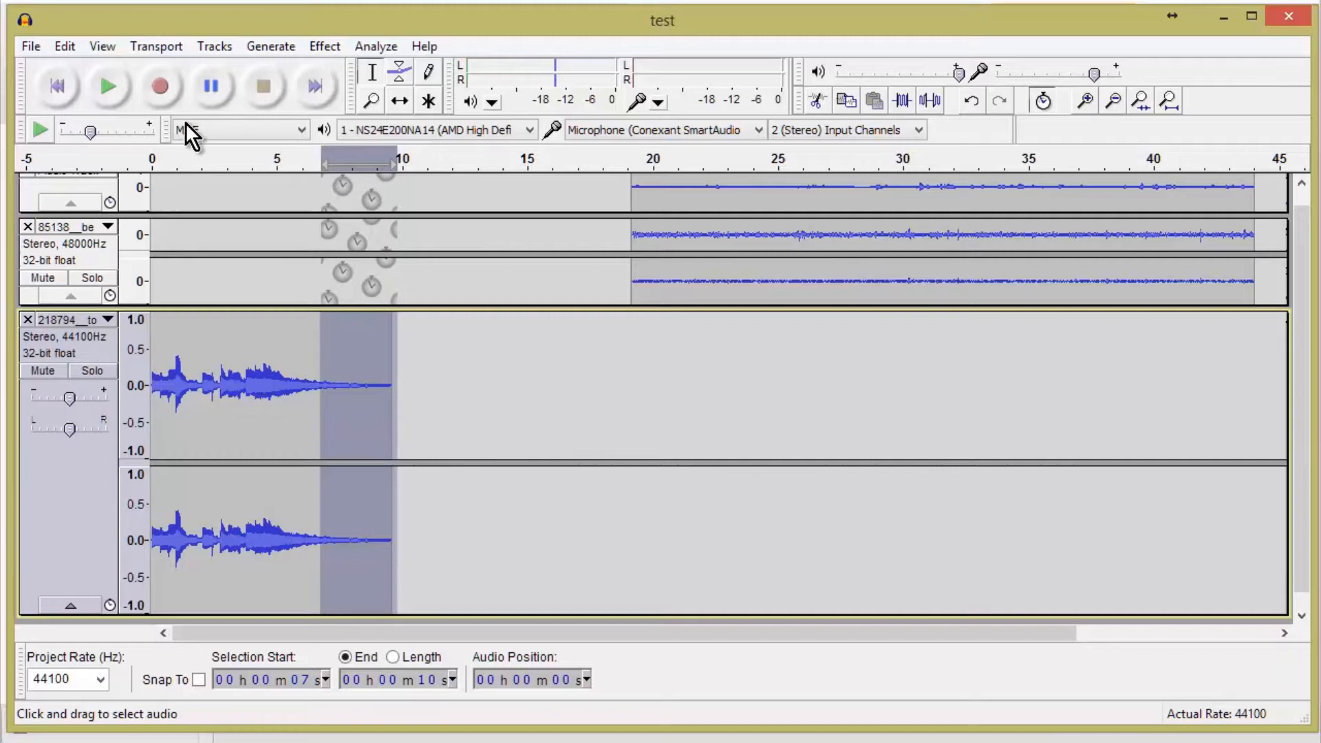
pyautogui.click(105, 80)
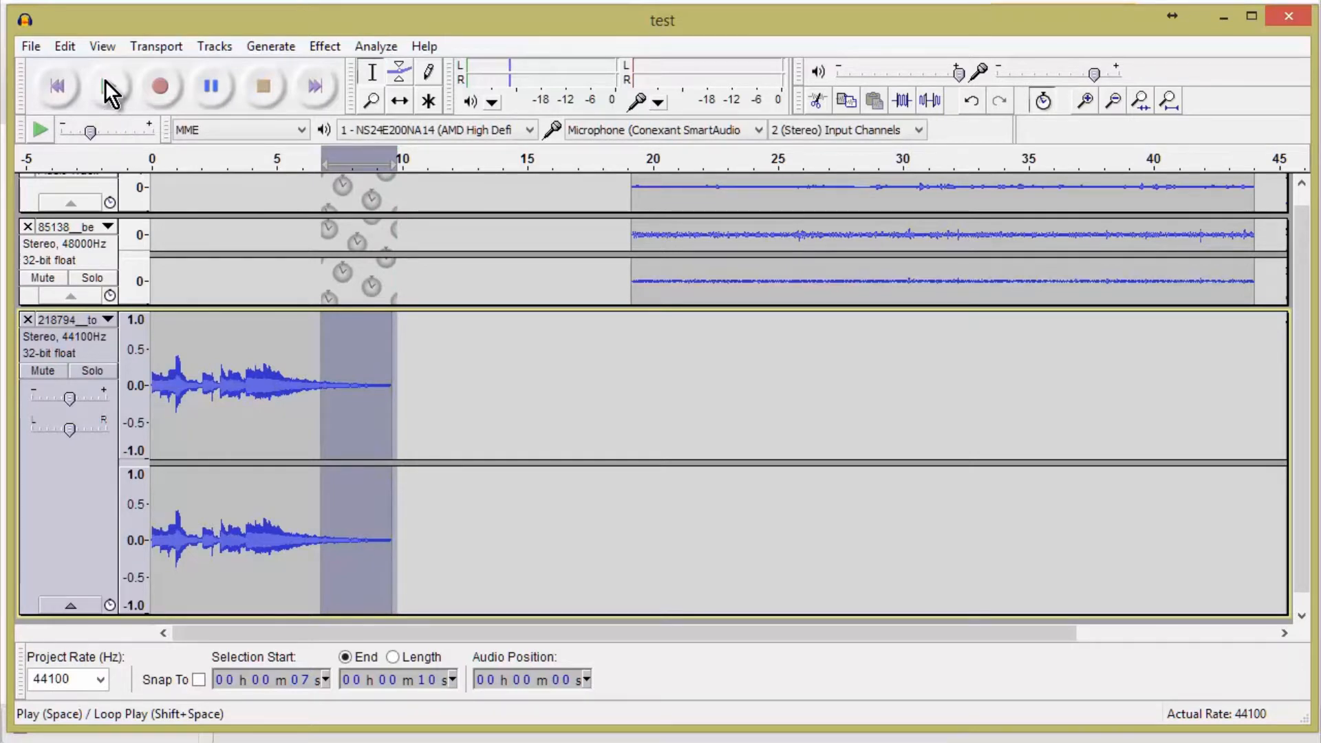
pyautogui.press('Delete')
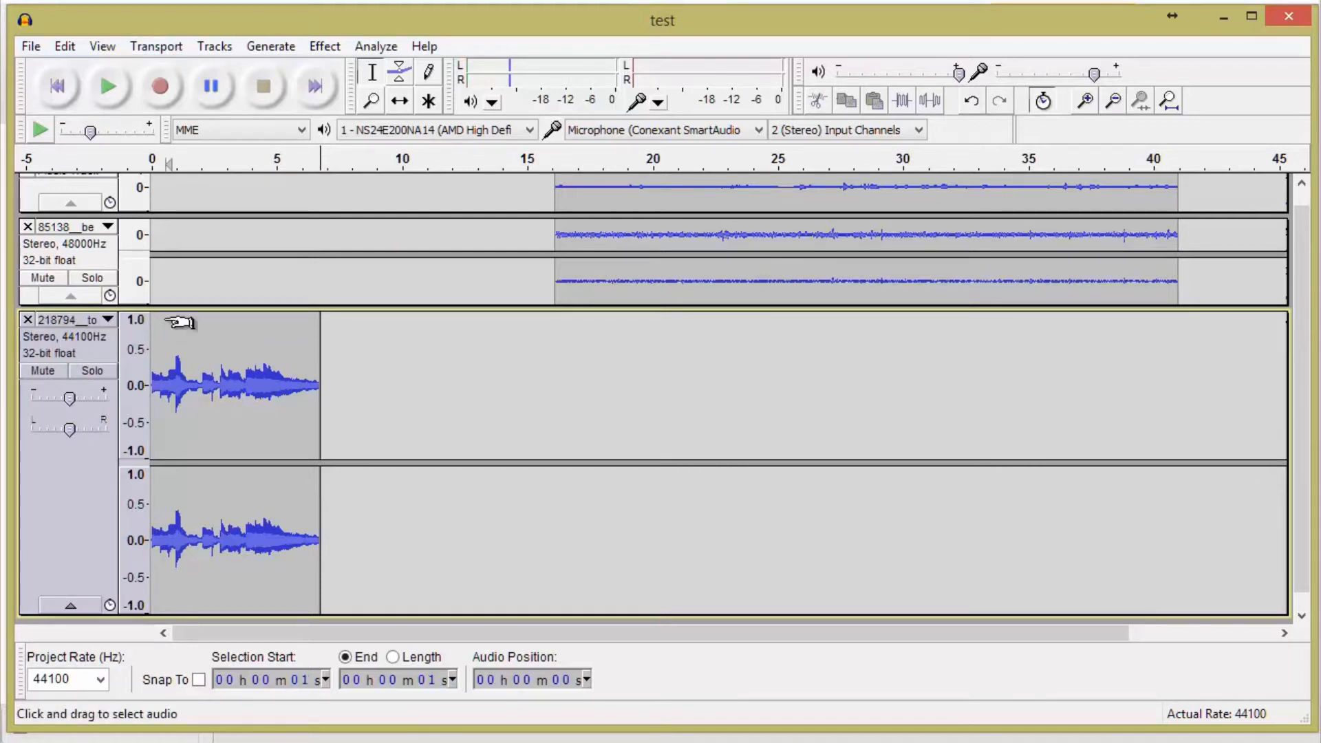
# - Apply the Fade In effect to the whole intro music clip and play it back
pyautogui.click(254, 319)
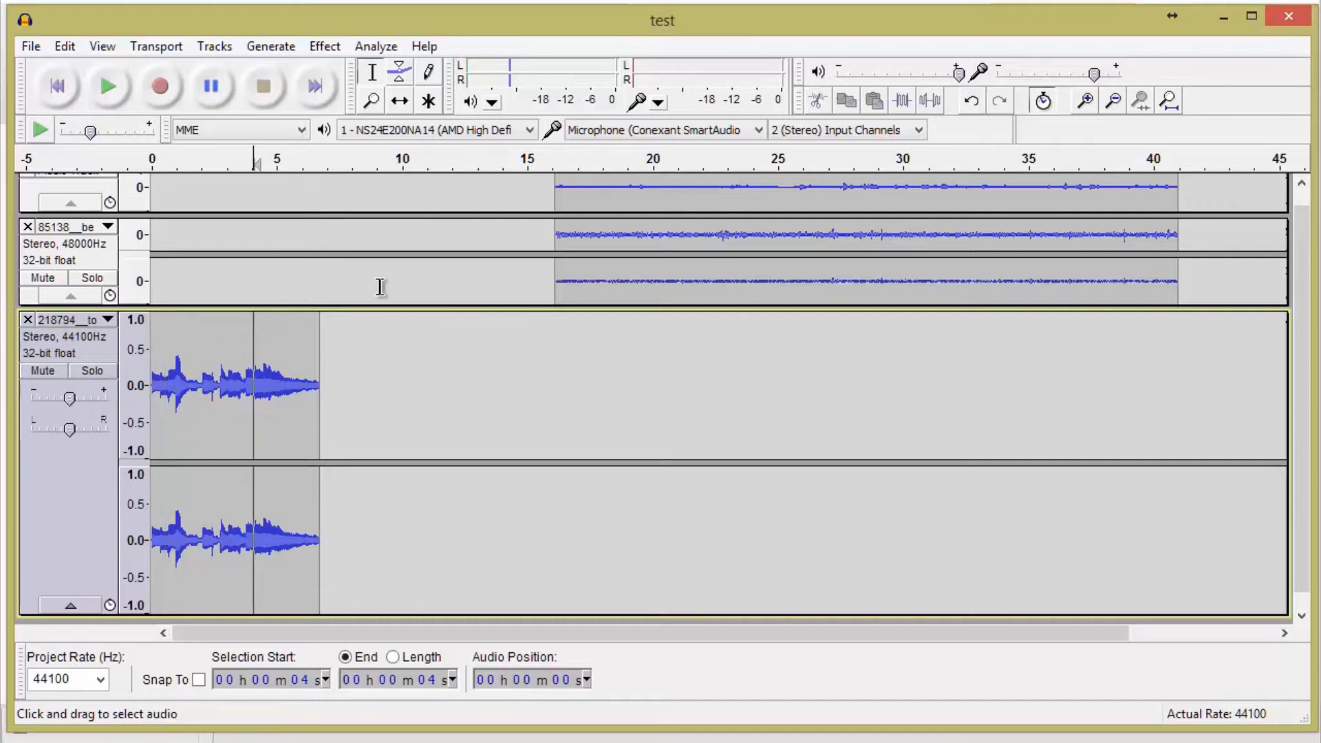
pyautogui.click(328, 44)
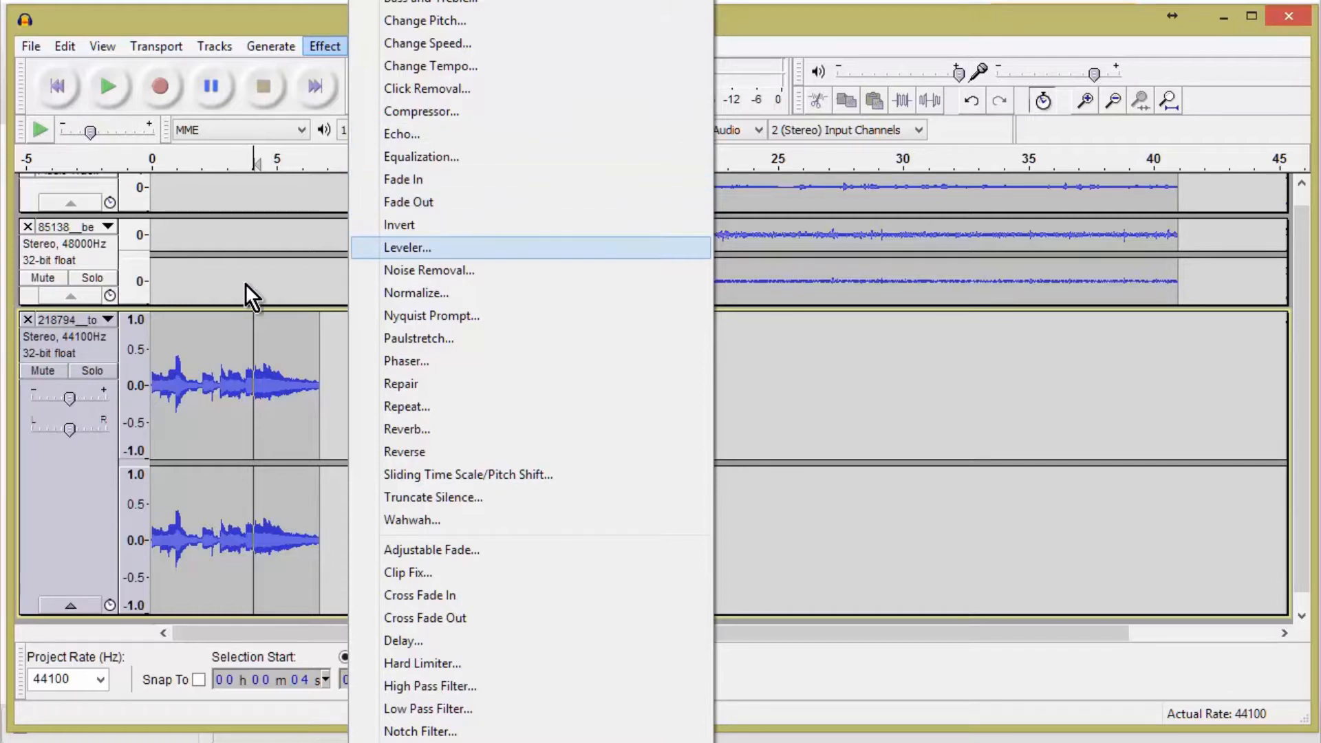
pyautogui.click(166, 320)
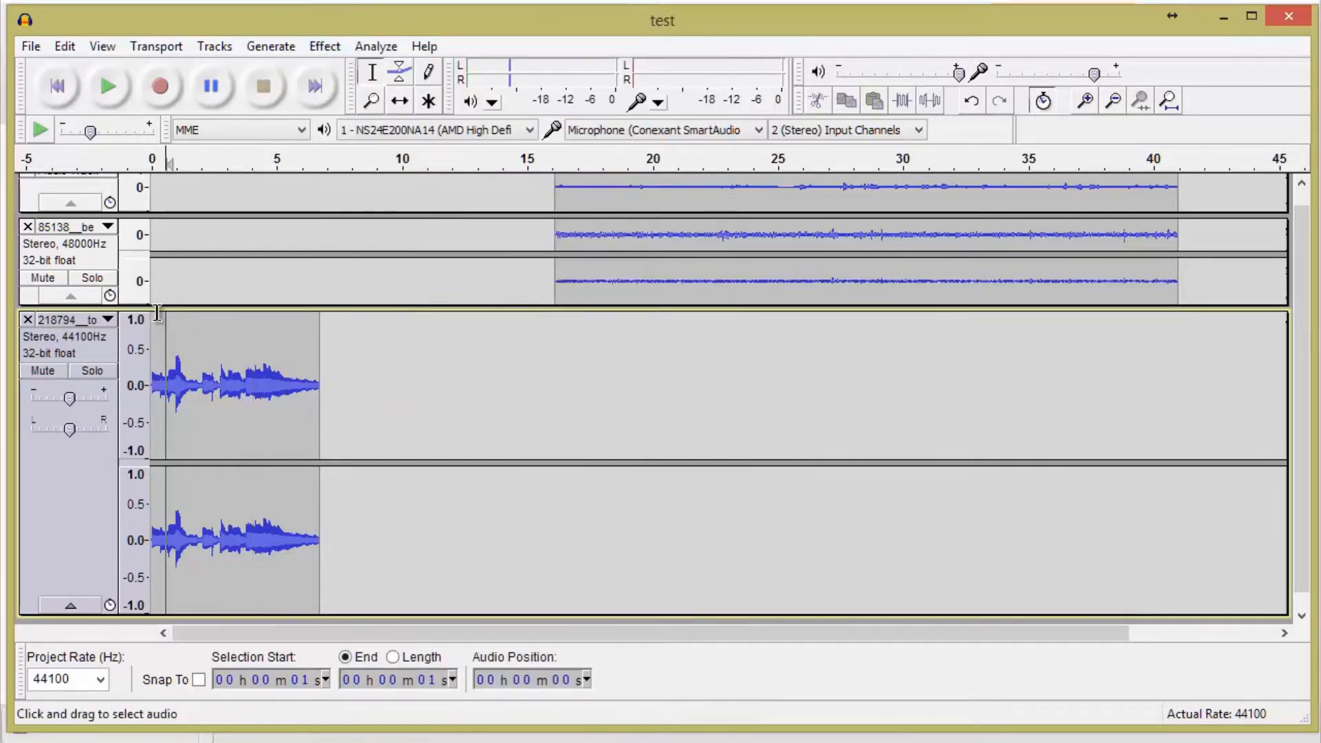
pyautogui.click(157, 316)
pyautogui.moveTo(160, 320); pyautogui.dragTo(151, 320)
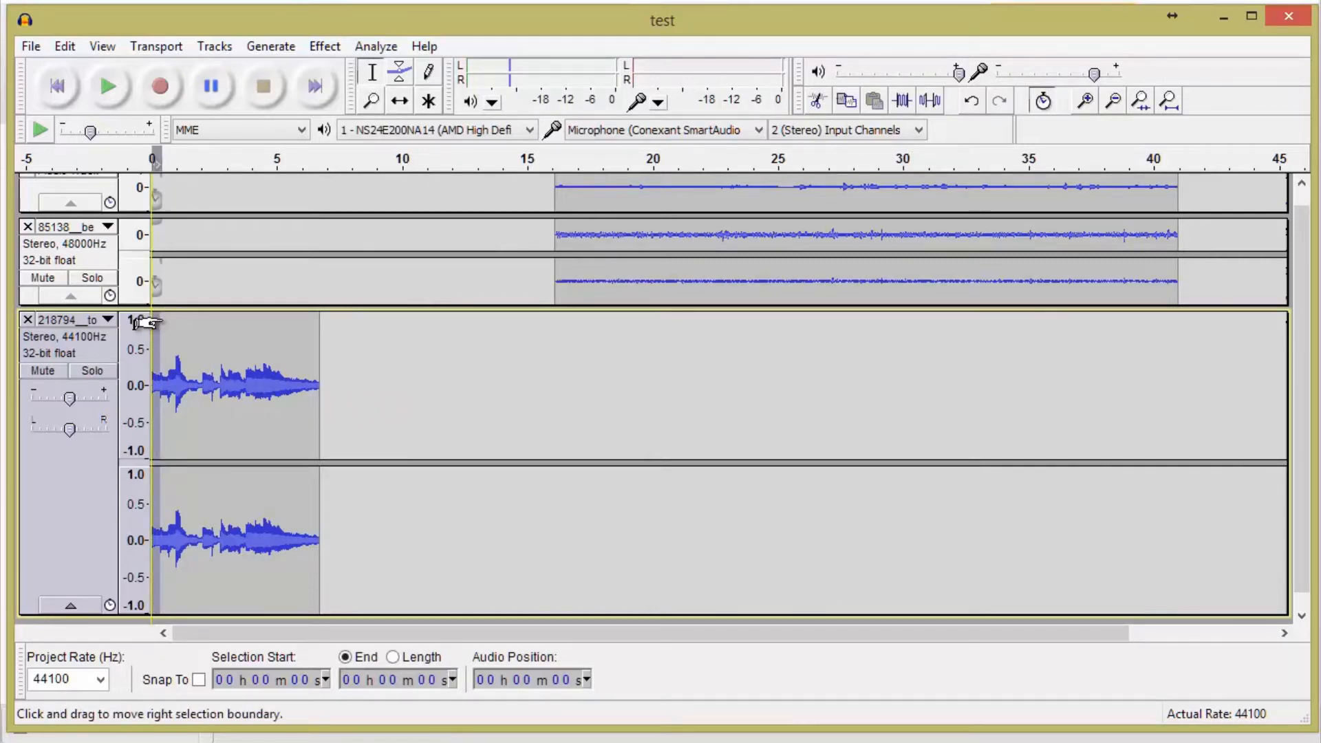
pyautogui.moveTo(151, 322); pyautogui.dragTo(340, 327)
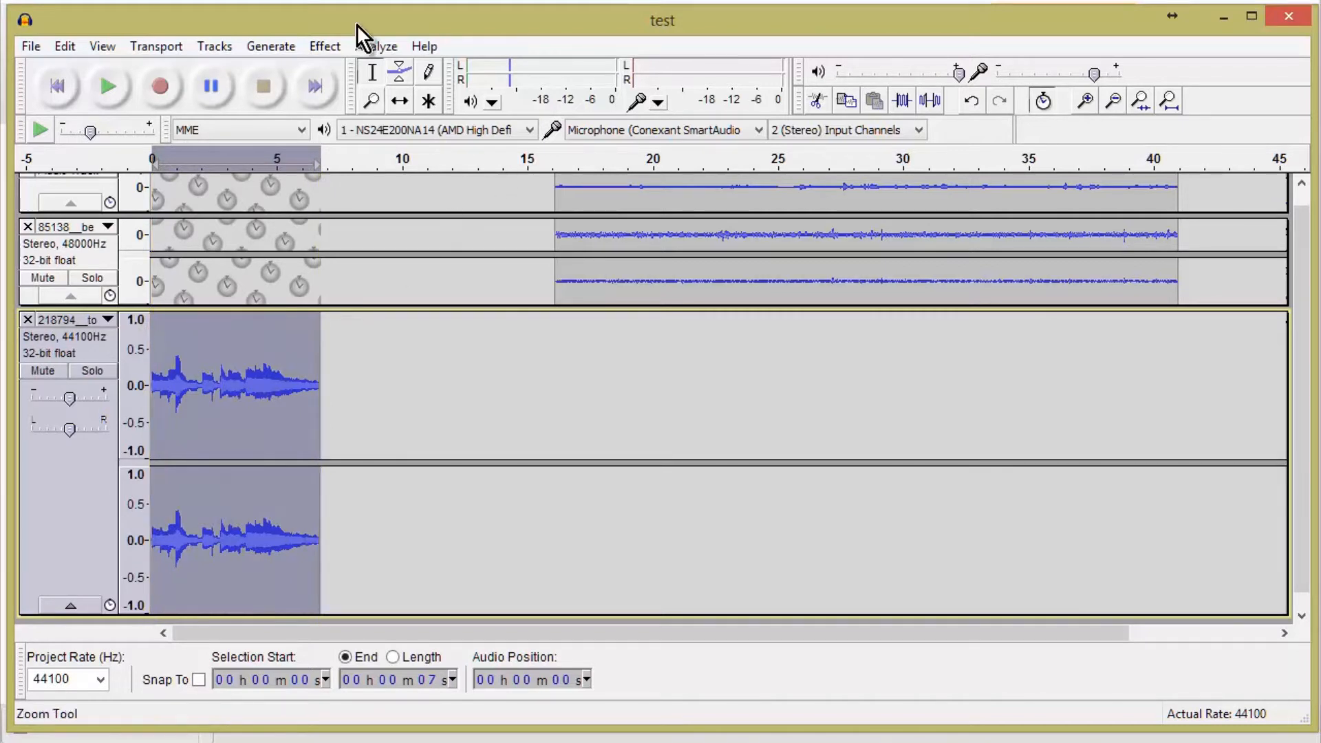
pyautogui.click(315, 47)
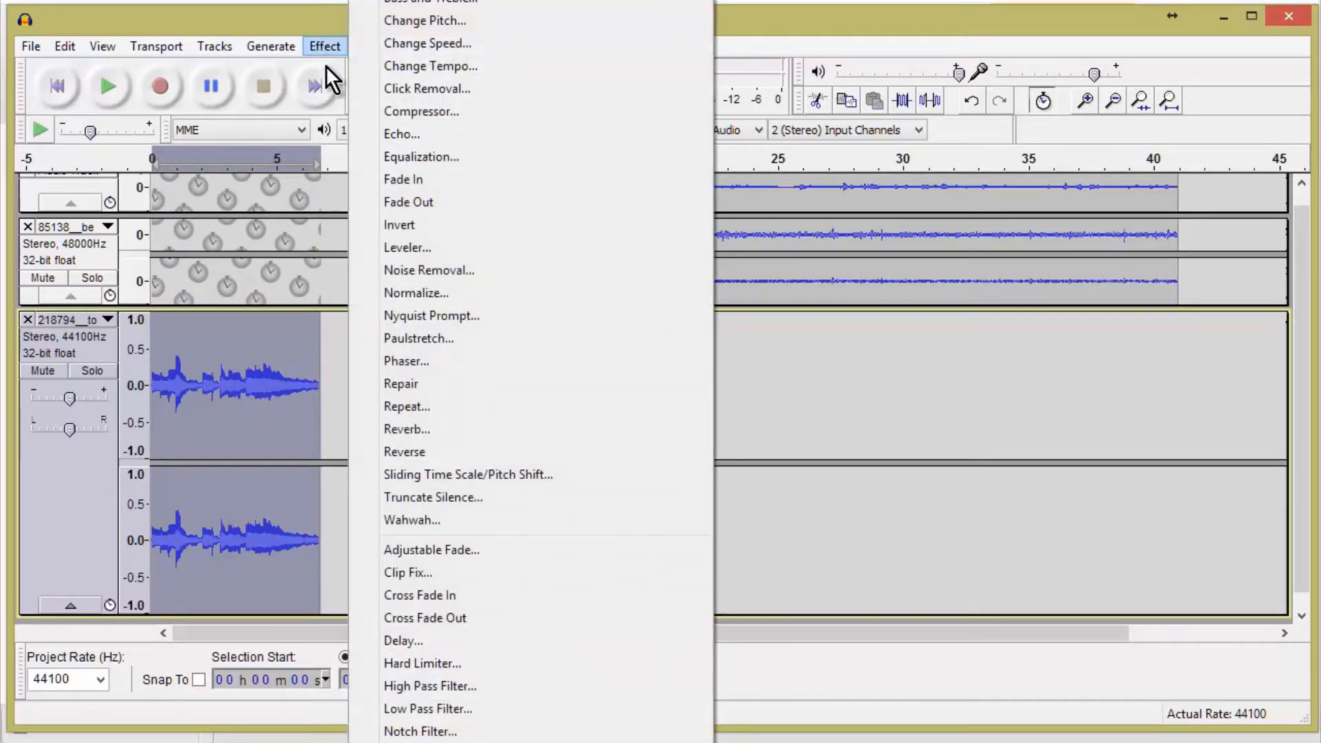
pyautogui.click(427, 178)
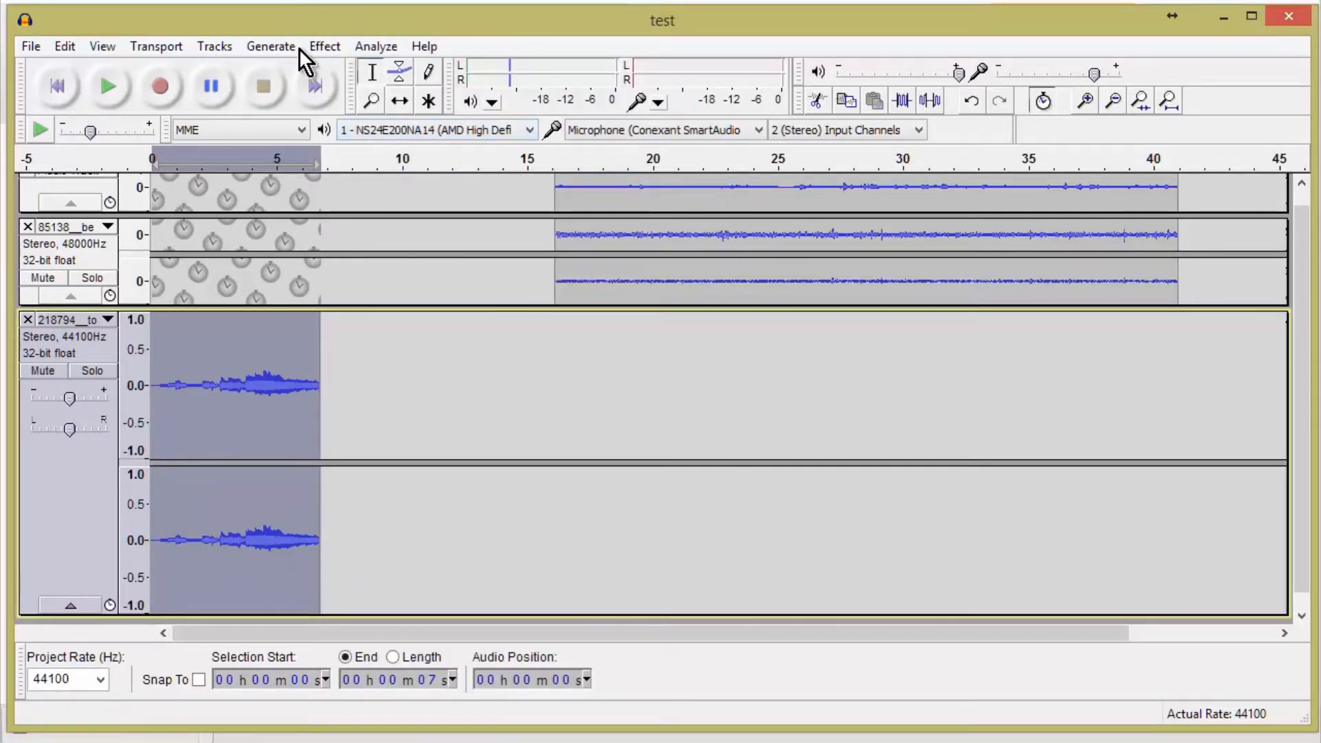
pyautogui.click(110, 81)
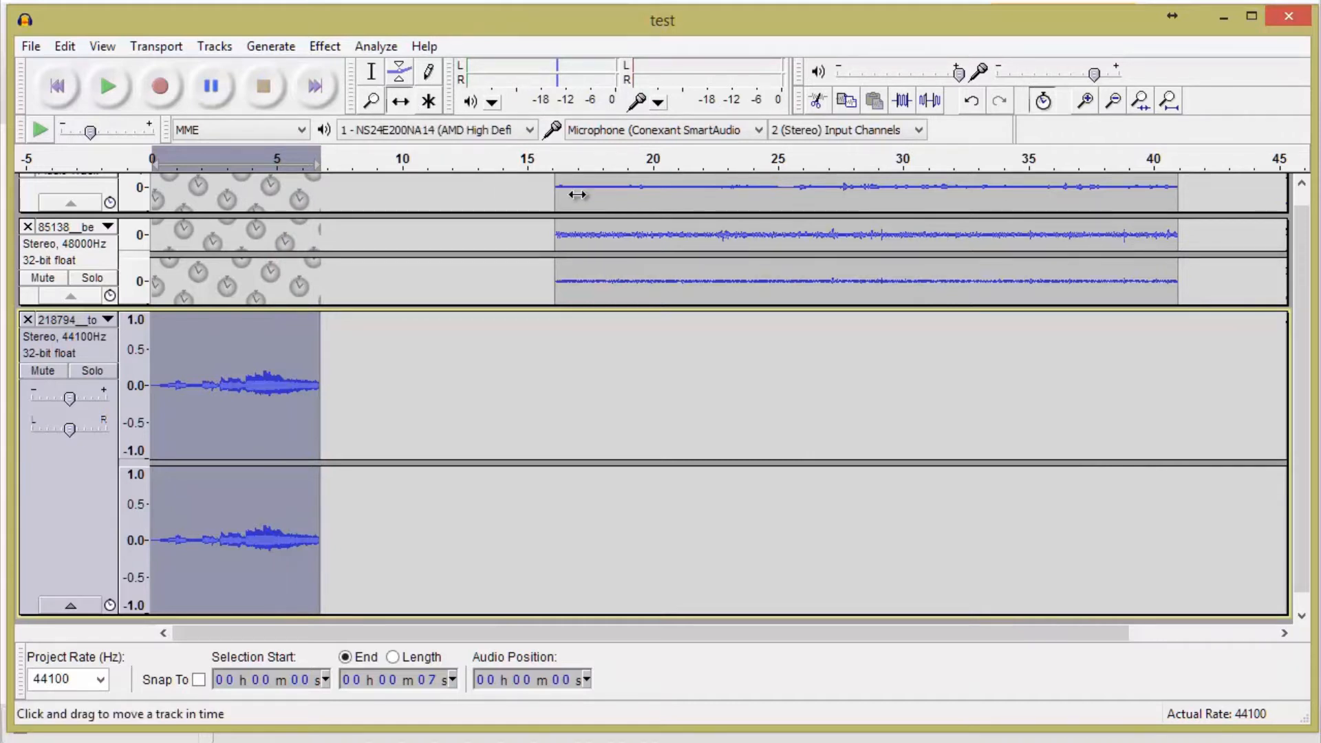
# - Move the voice and bird tracks together to start where the intro music ends, and return the cursor to the start
pyautogui.moveTo(545, 197); pyautogui.dragTo(319, 221)
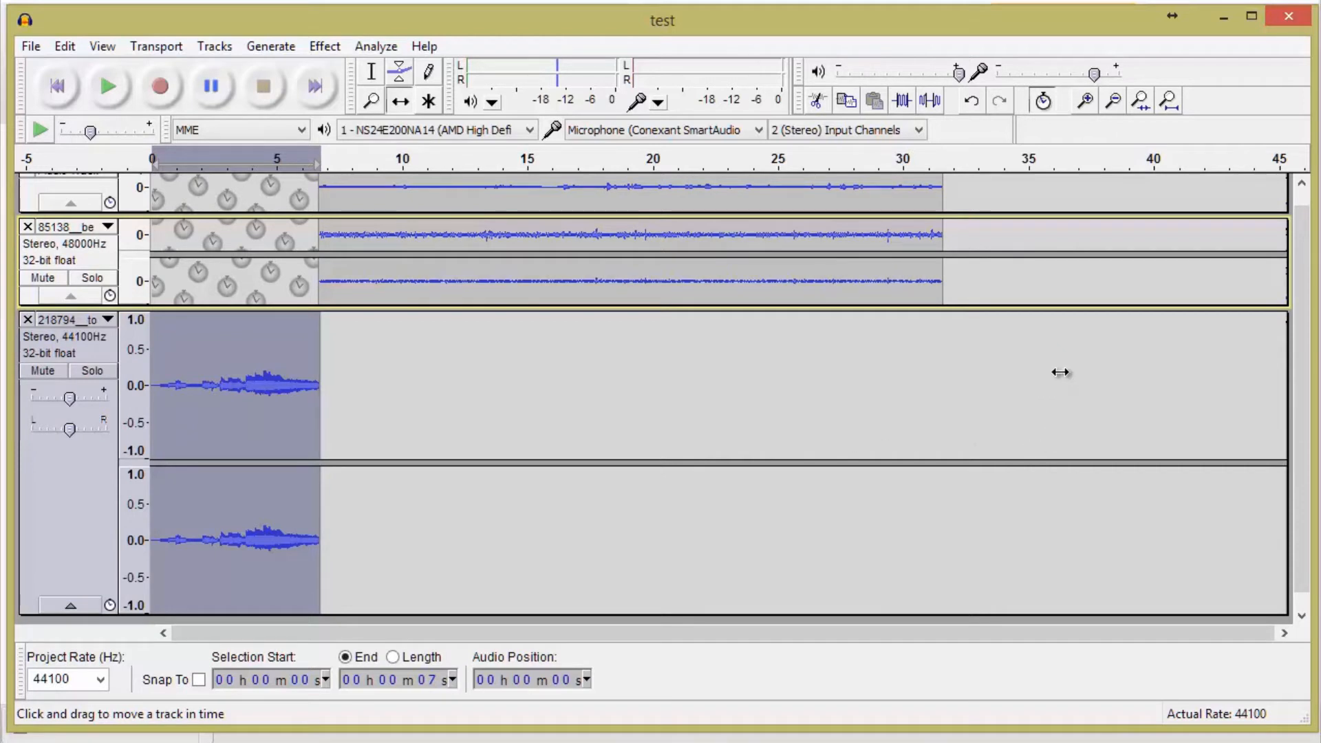
pyautogui.click(369, 62)
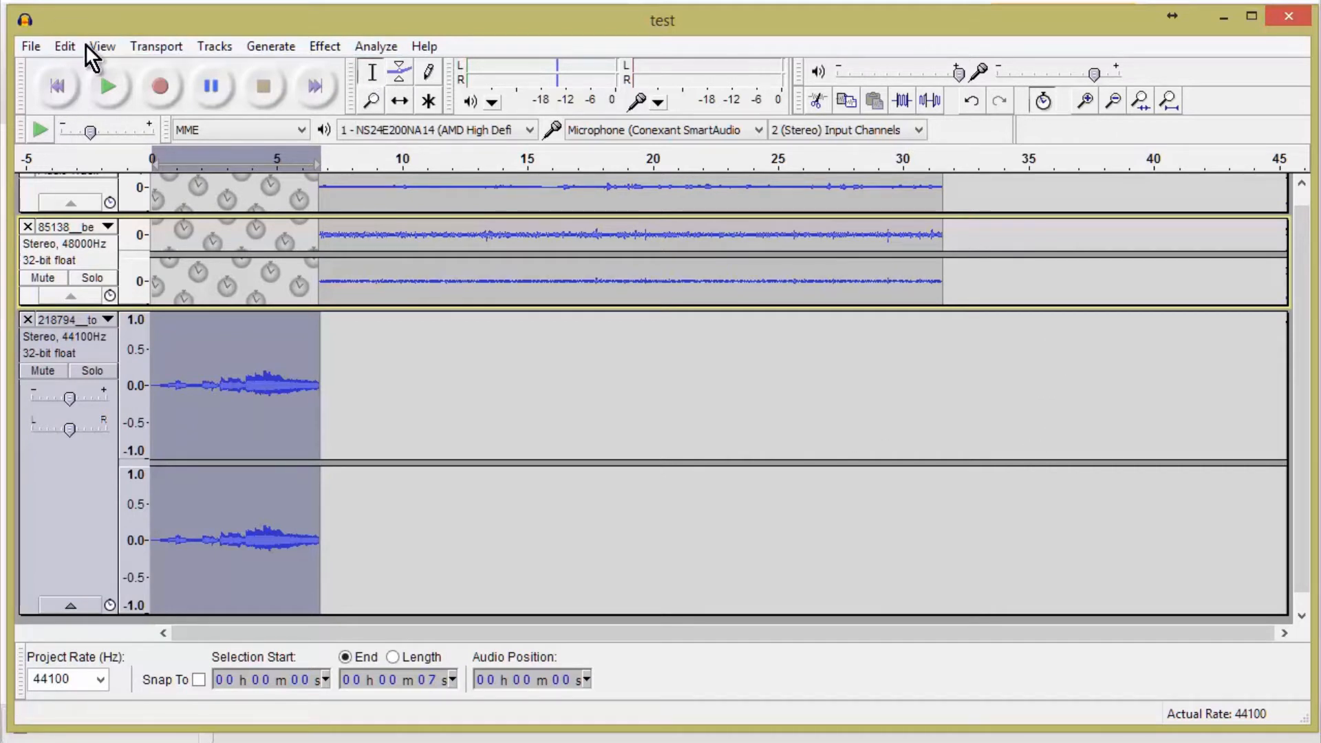
pyautogui.click(47, 81)
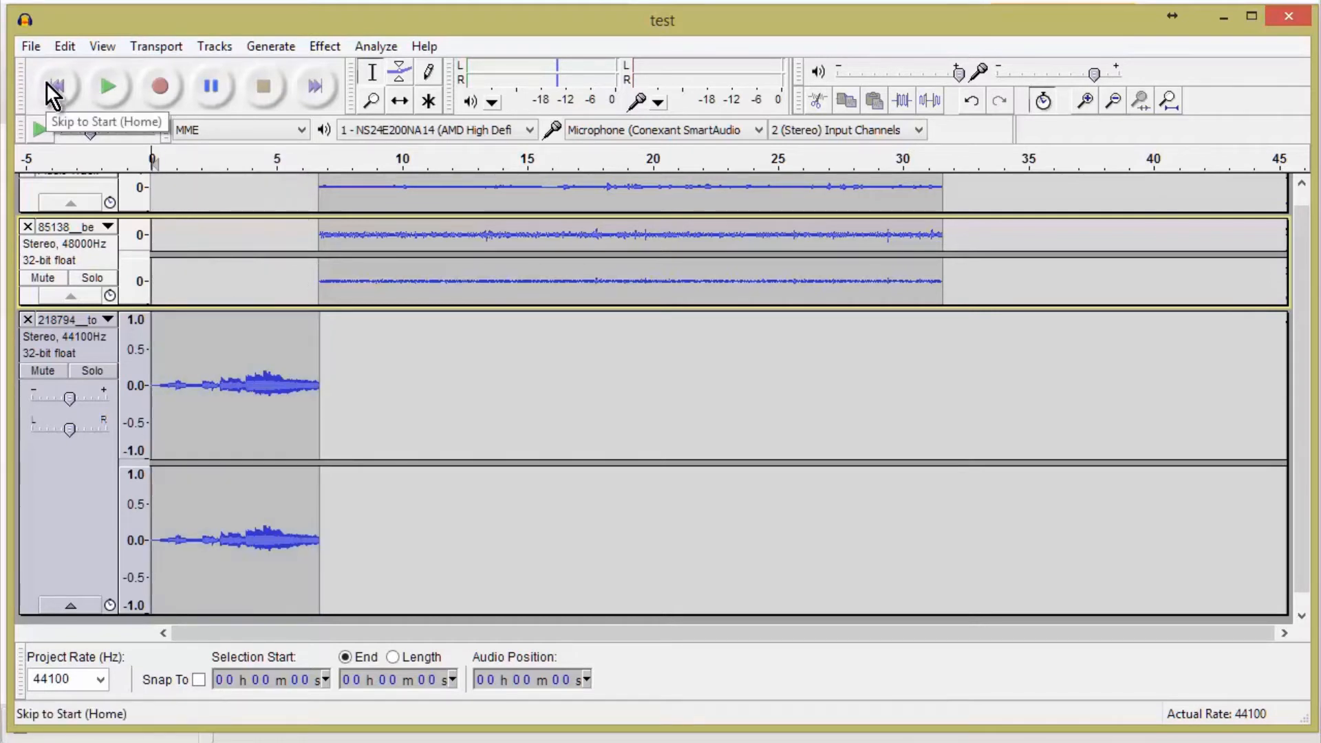
# - Play the arranged mix from the start to check the transition from the intro music to the voice, and stop playback
pyautogui.click(105, 93)
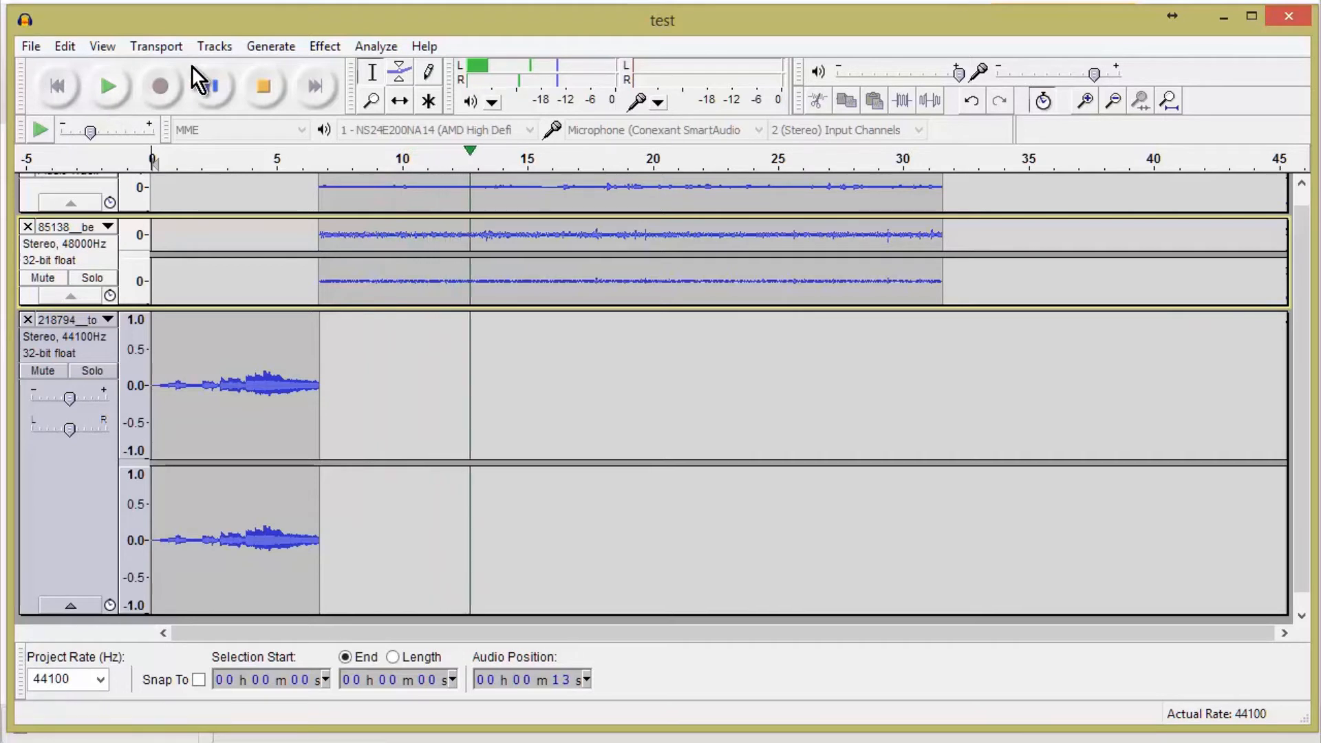
pyautogui.click(259, 85)
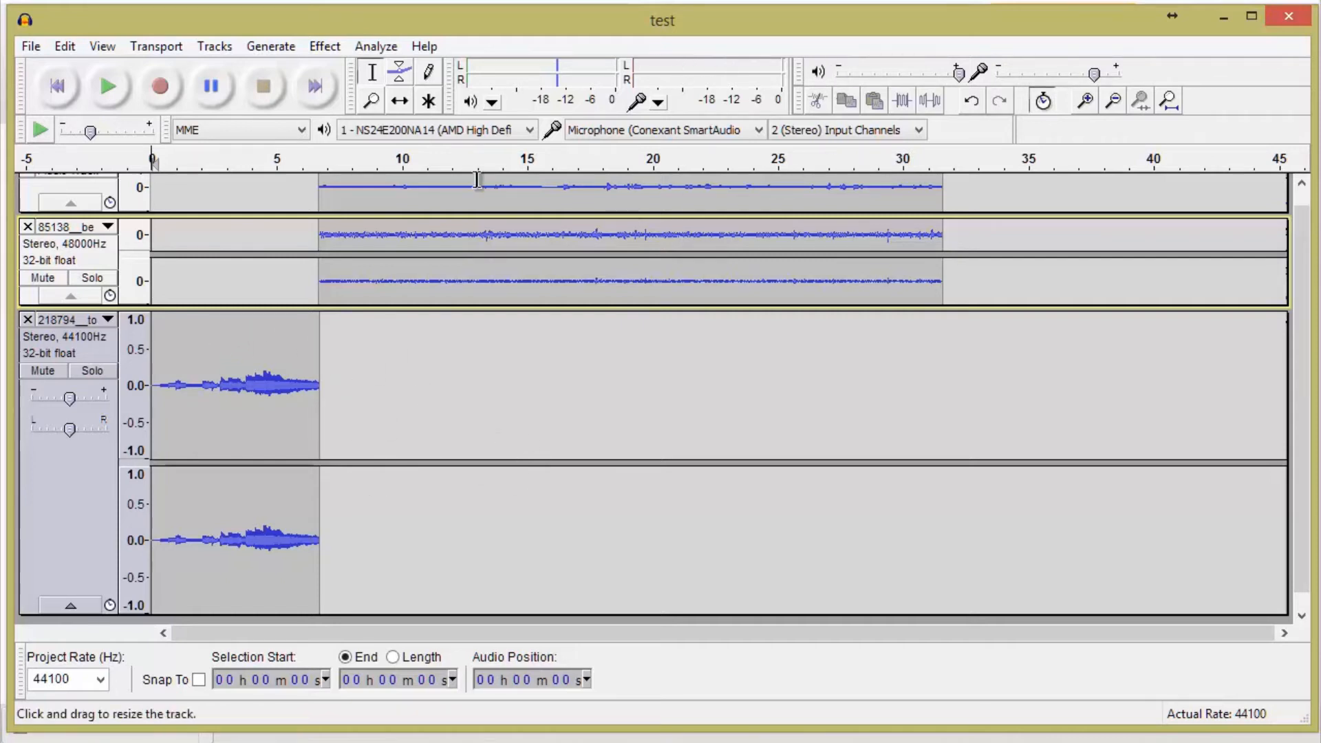
# - Import 218794__tomdoff__intro.wav again as a new track, reading the file directly from the original
pyautogui.click(30, 46)
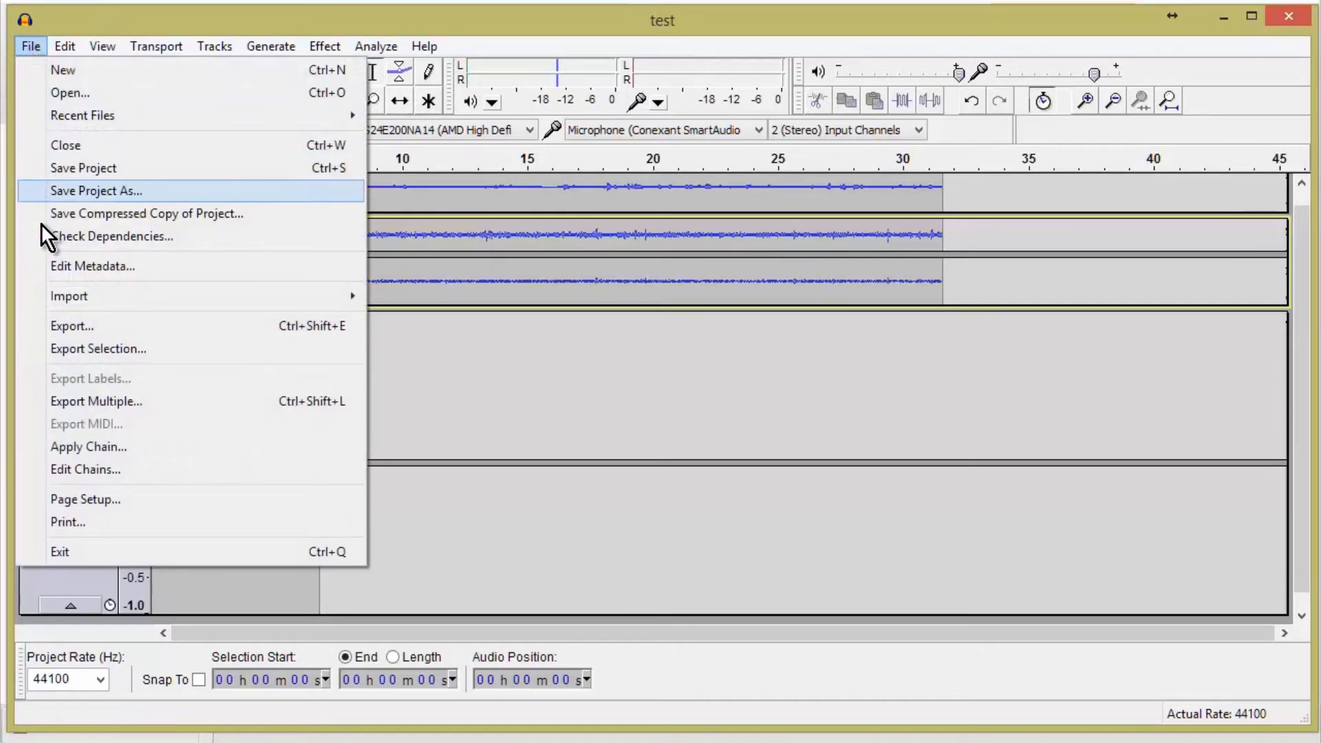
pyautogui.moveTo(51, 293)
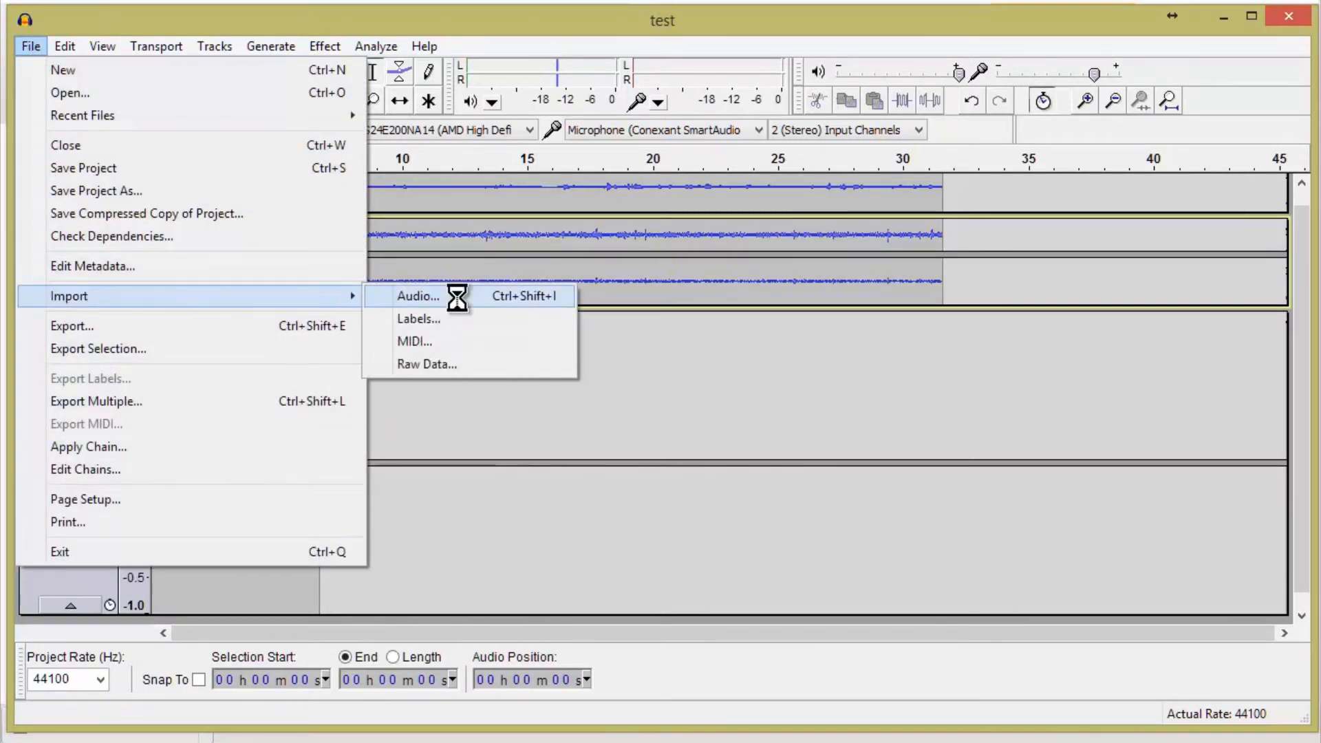
pyautogui.click(457, 297)
pyautogui.click(291, 201)
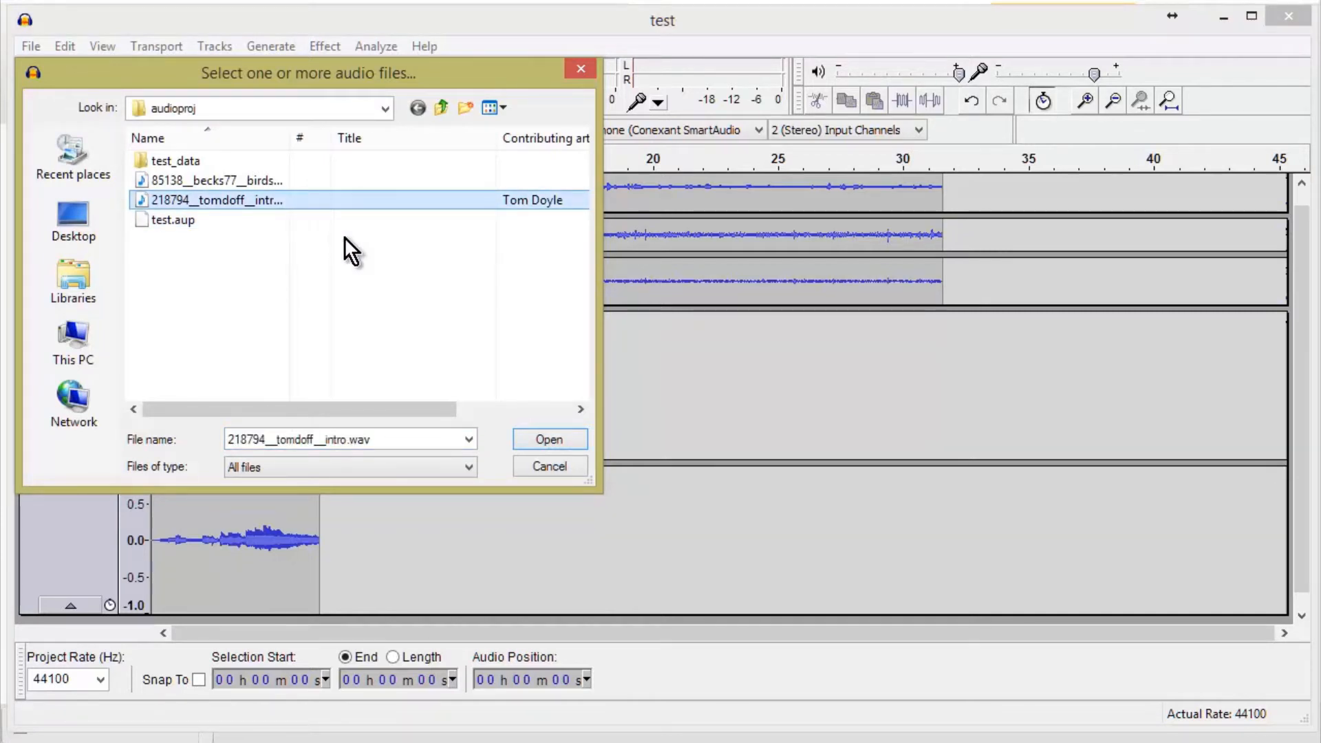
pyautogui.click(545, 439)
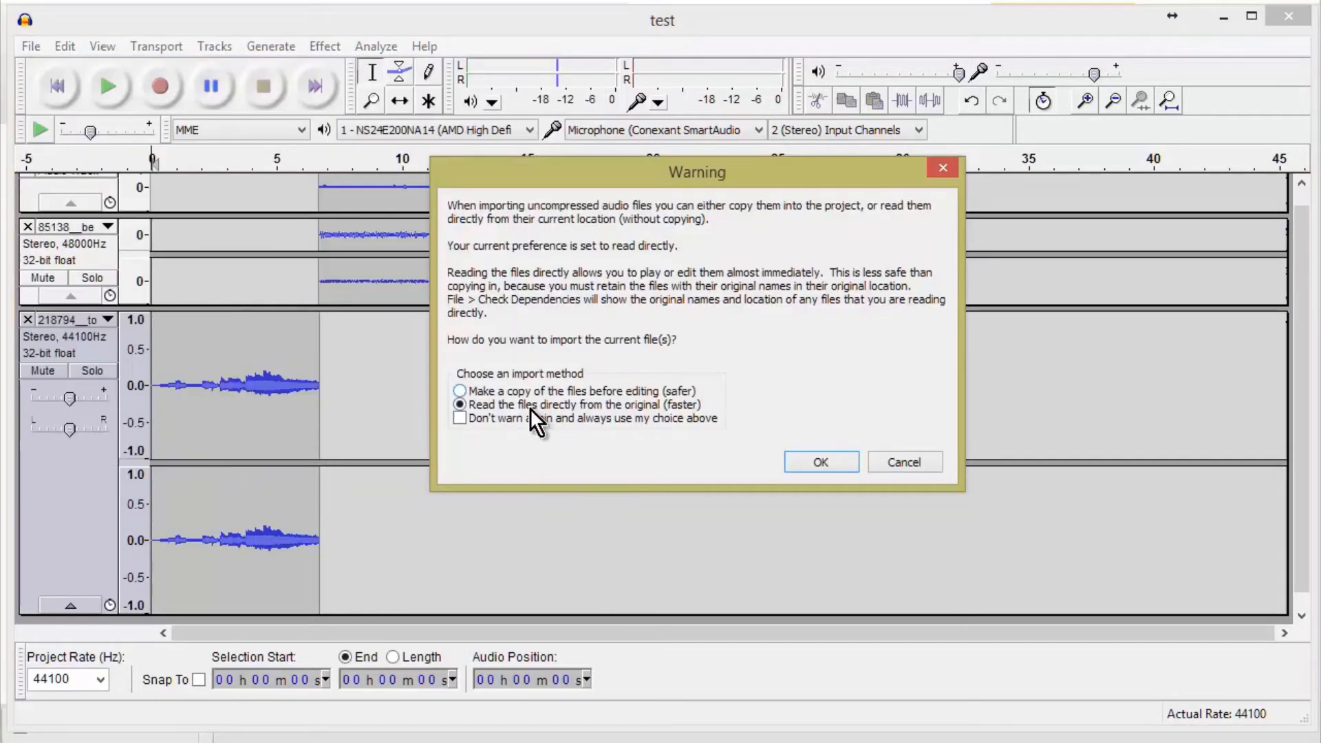
pyautogui.click(839, 459)
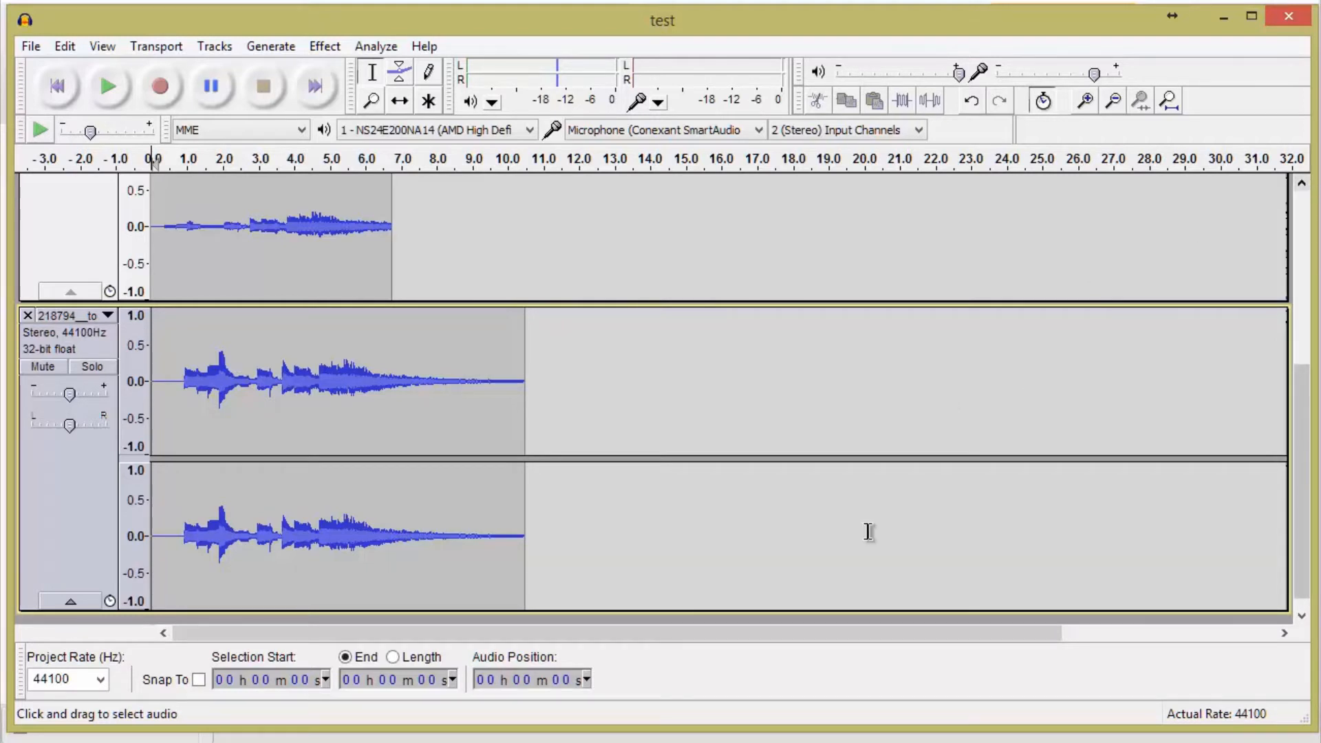
# - Shrink the height of the first intro music track to make room for the newly imported track below it
pyautogui.click(1301, 183)
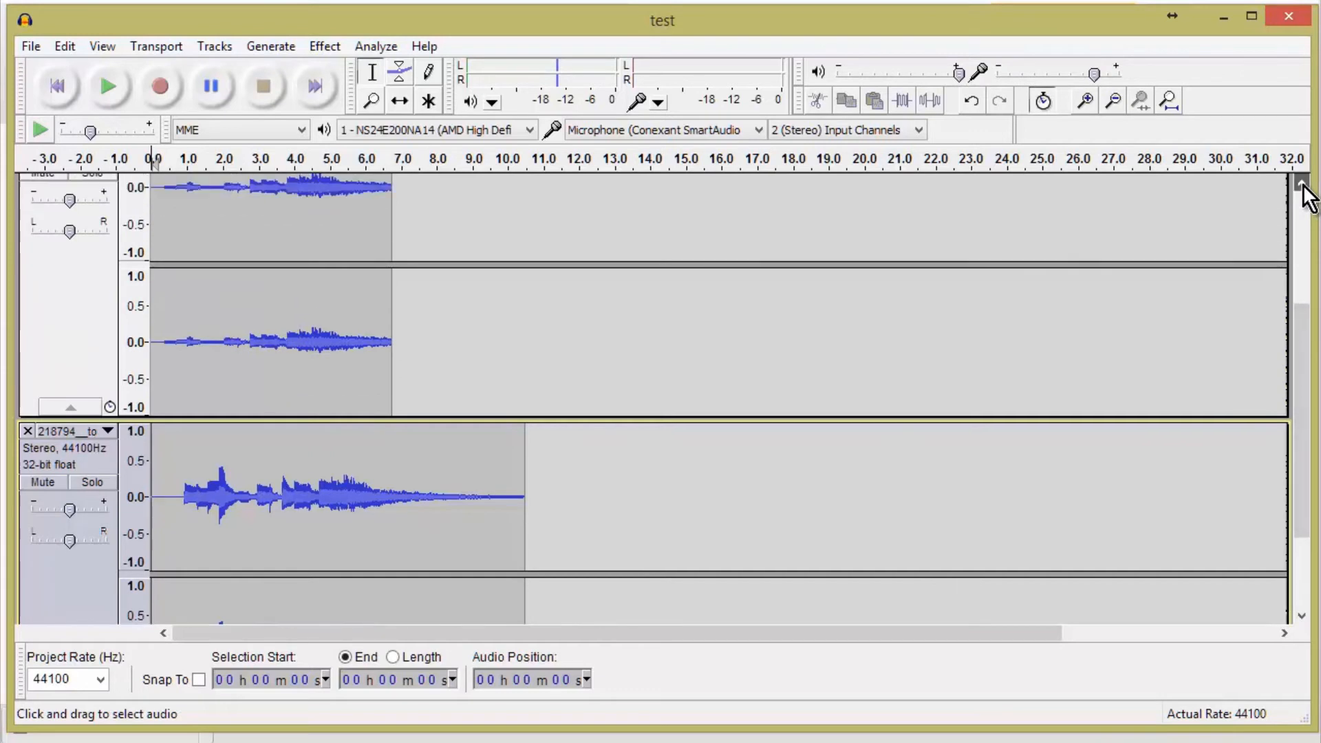
pyautogui.click(1302, 184)
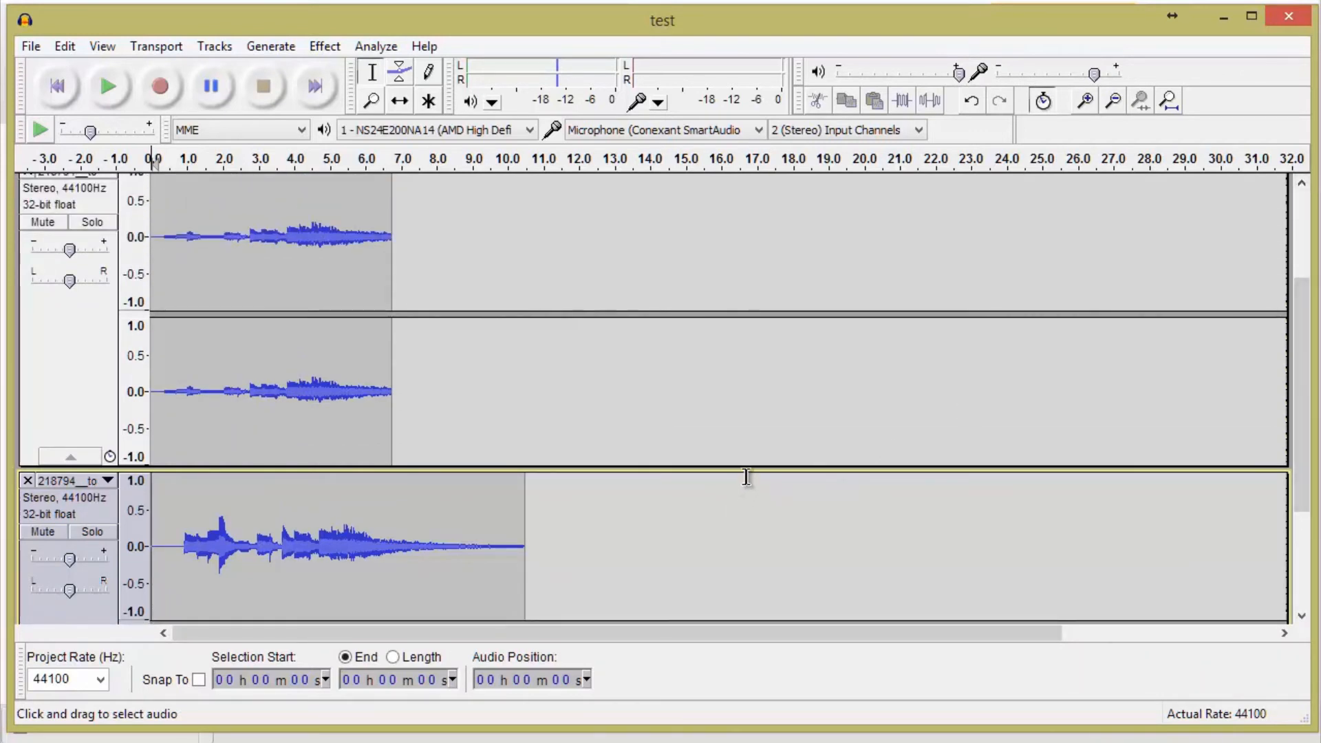
pyautogui.moveTo(749, 472); pyautogui.dragTo(734, 292)
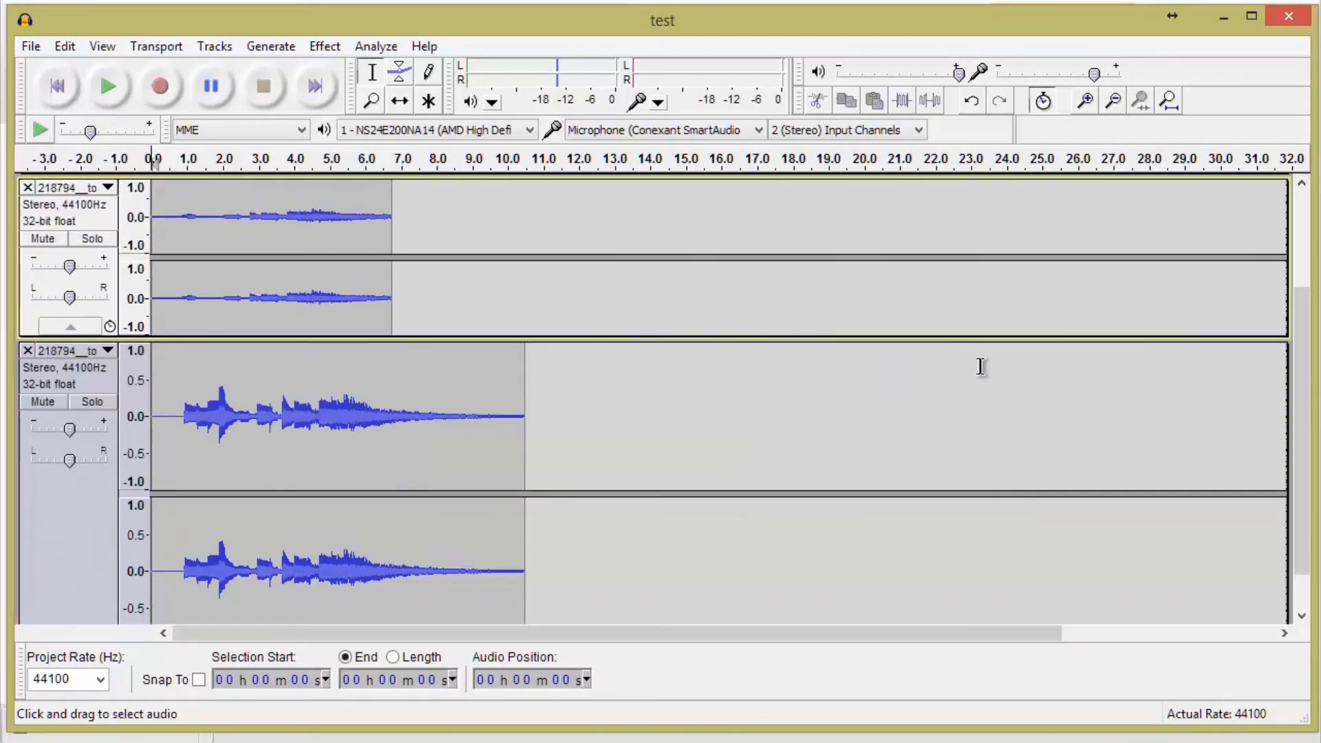
pyautogui.scroll(4, 970, 351)
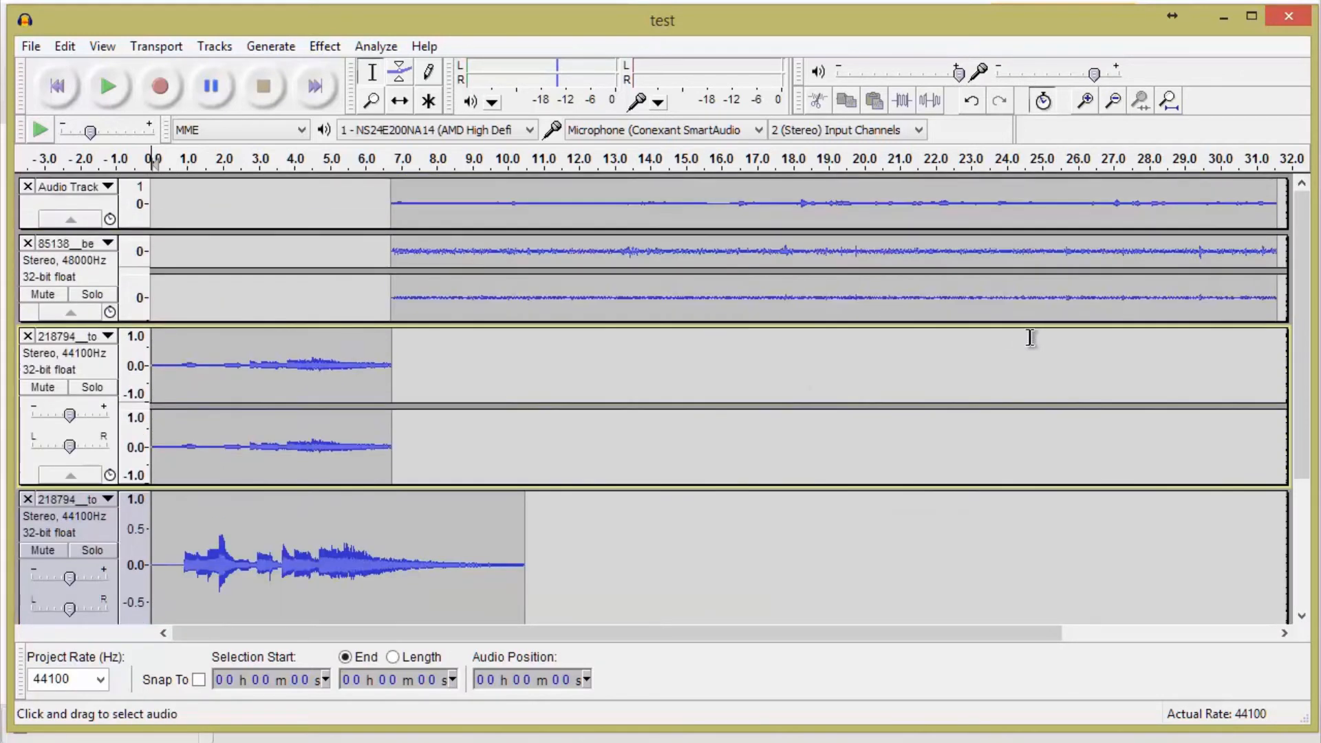
pyautogui.click(577, 407)
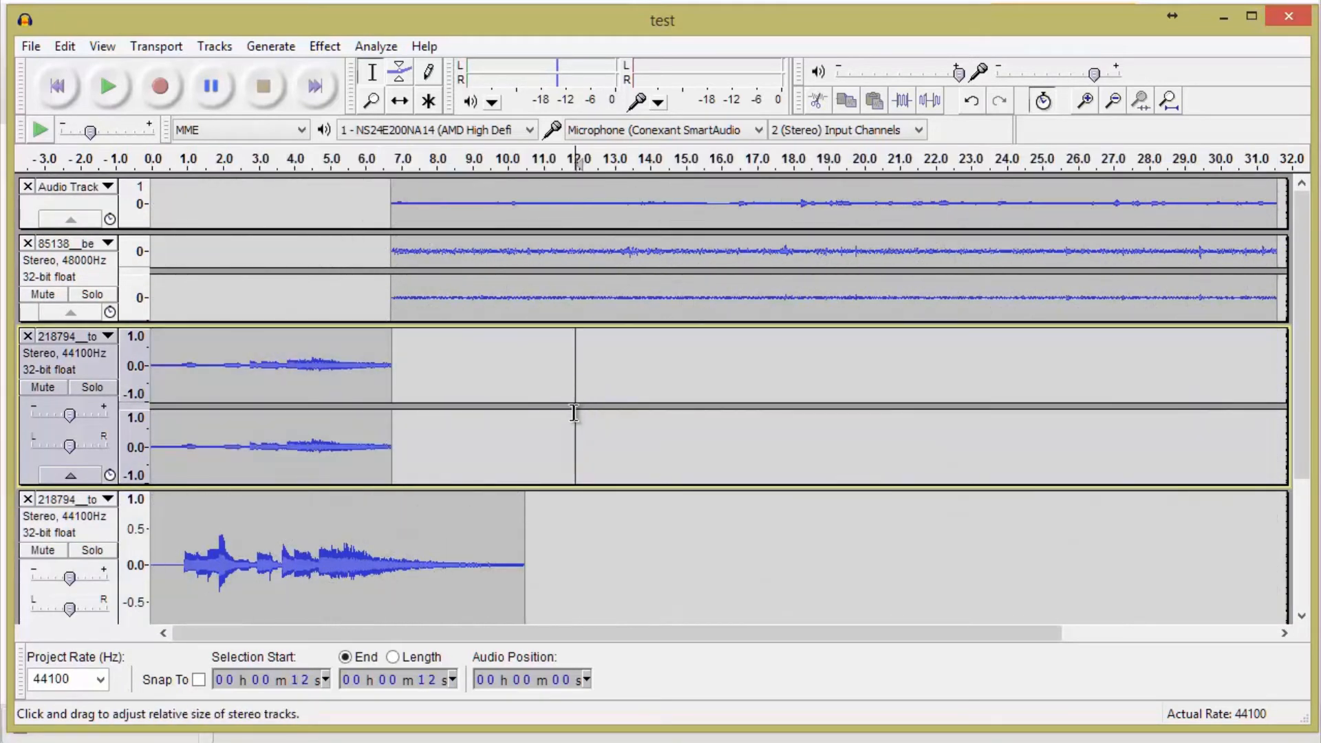
pyautogui.moveTo(611, 386); pyautogui.dragTo(622, 357)
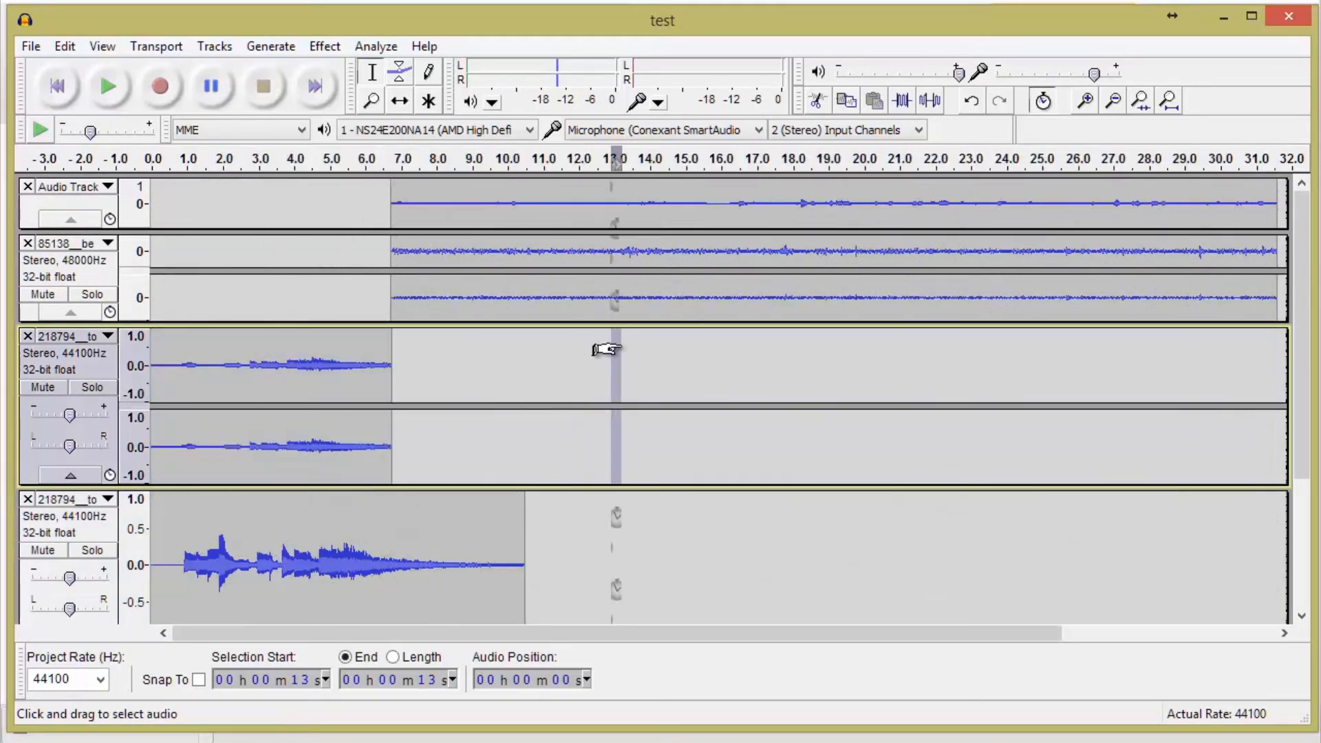
pyautogui.moveTo(572, 489); pyautogui.dragTo(585, 371)
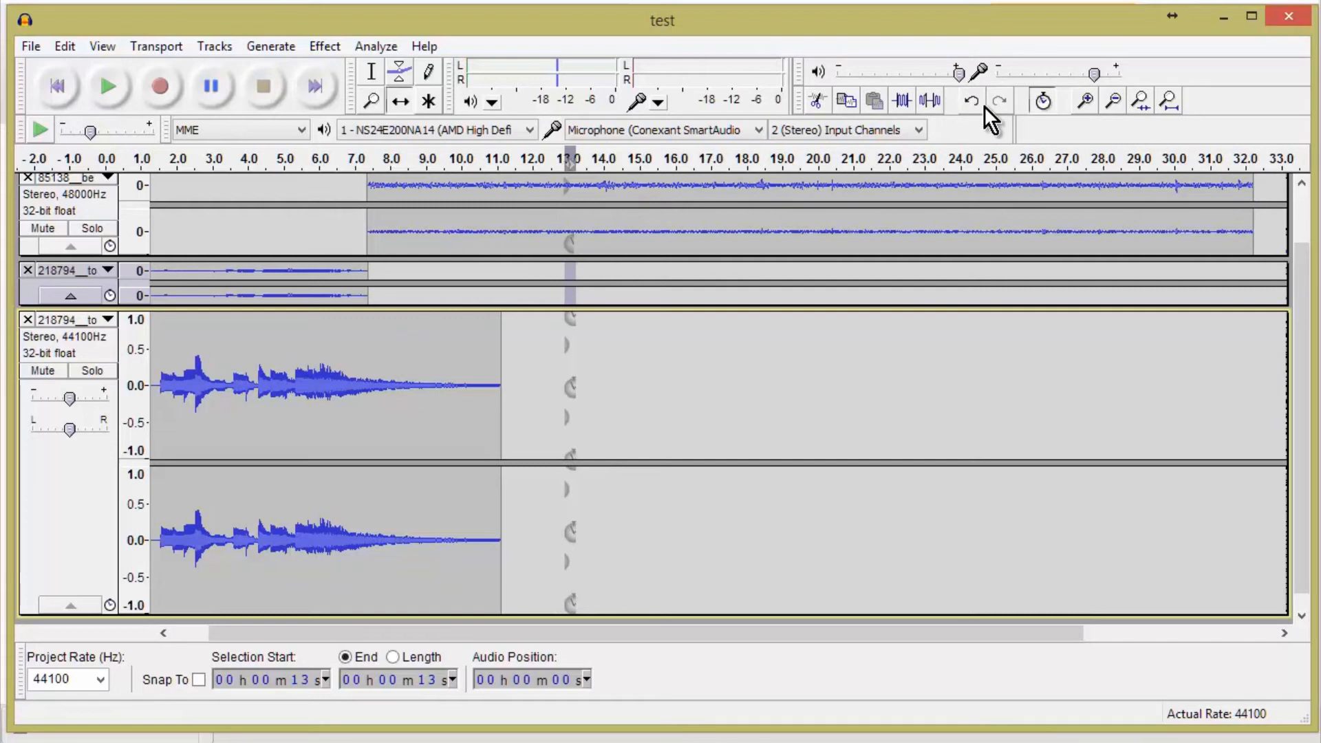
# - Turn off track sync-lock and move the new music clip to start where the voice and bird tracks end, at about 32 seconds
pyautogui.click(1042, 100)
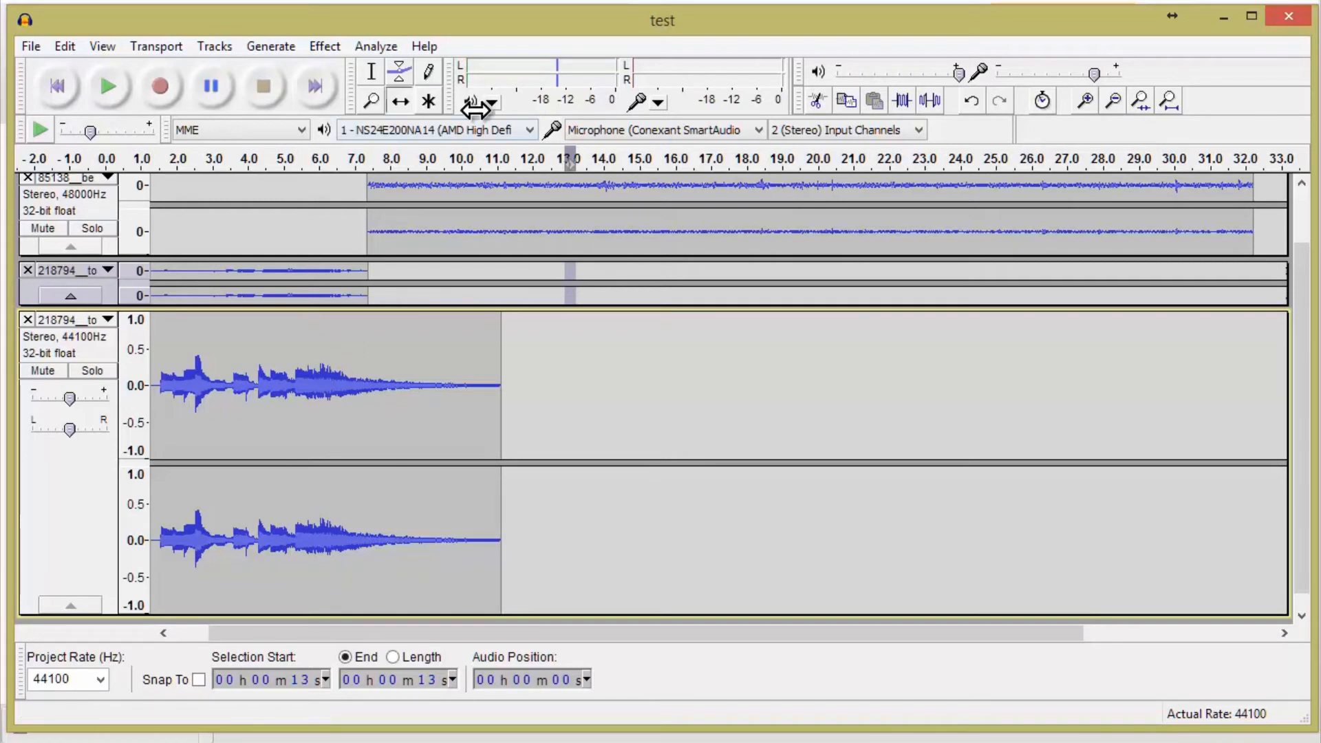
pyautogui.click(372, 71)
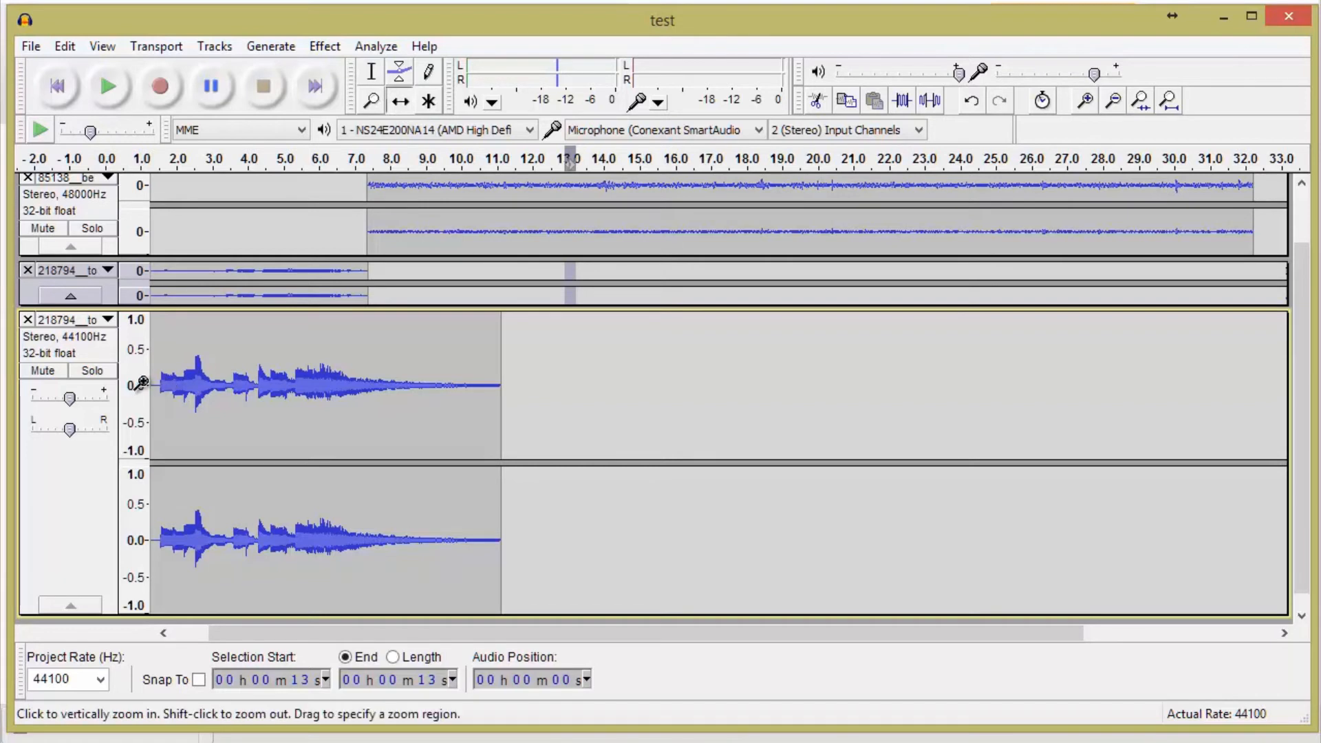
pyautogui.moveTo(201, 380); pyautogui.dragTo(1270, 492)
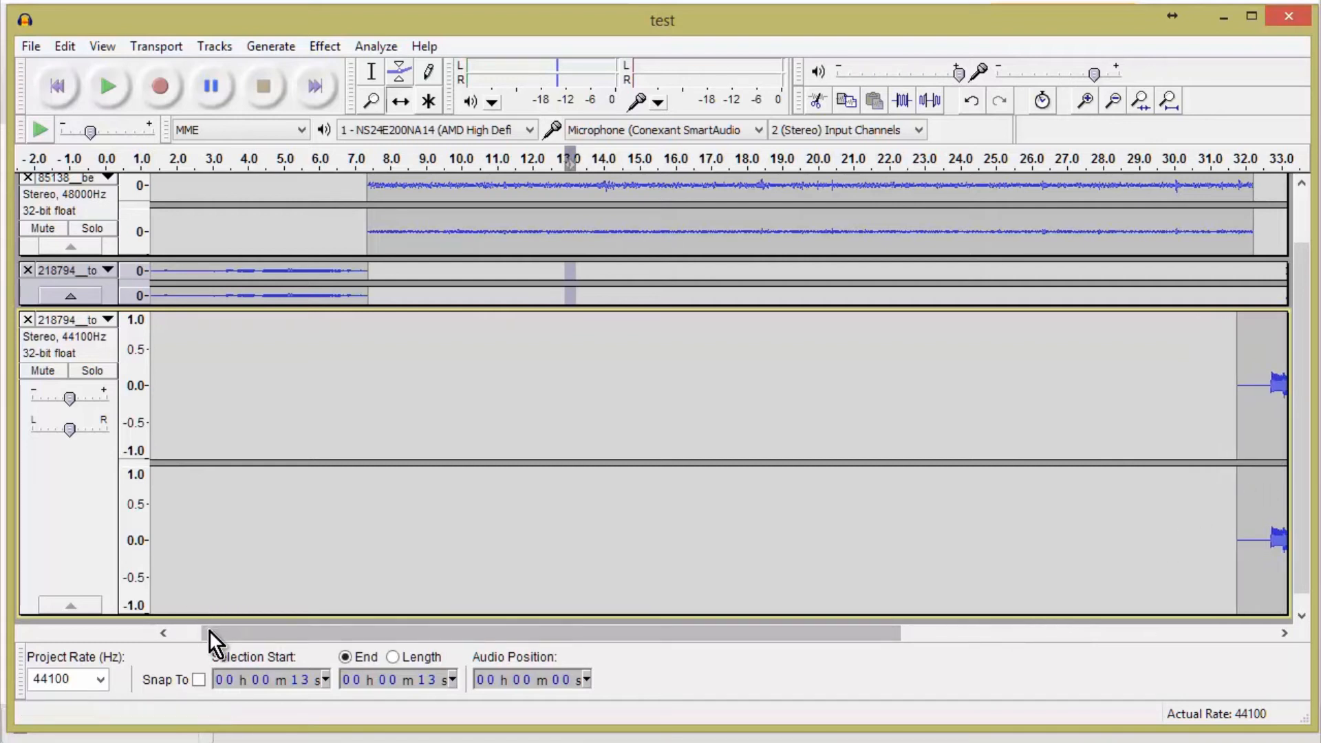
pyautogui.click(1285, 635)
pyautogui.click(1285, 634)
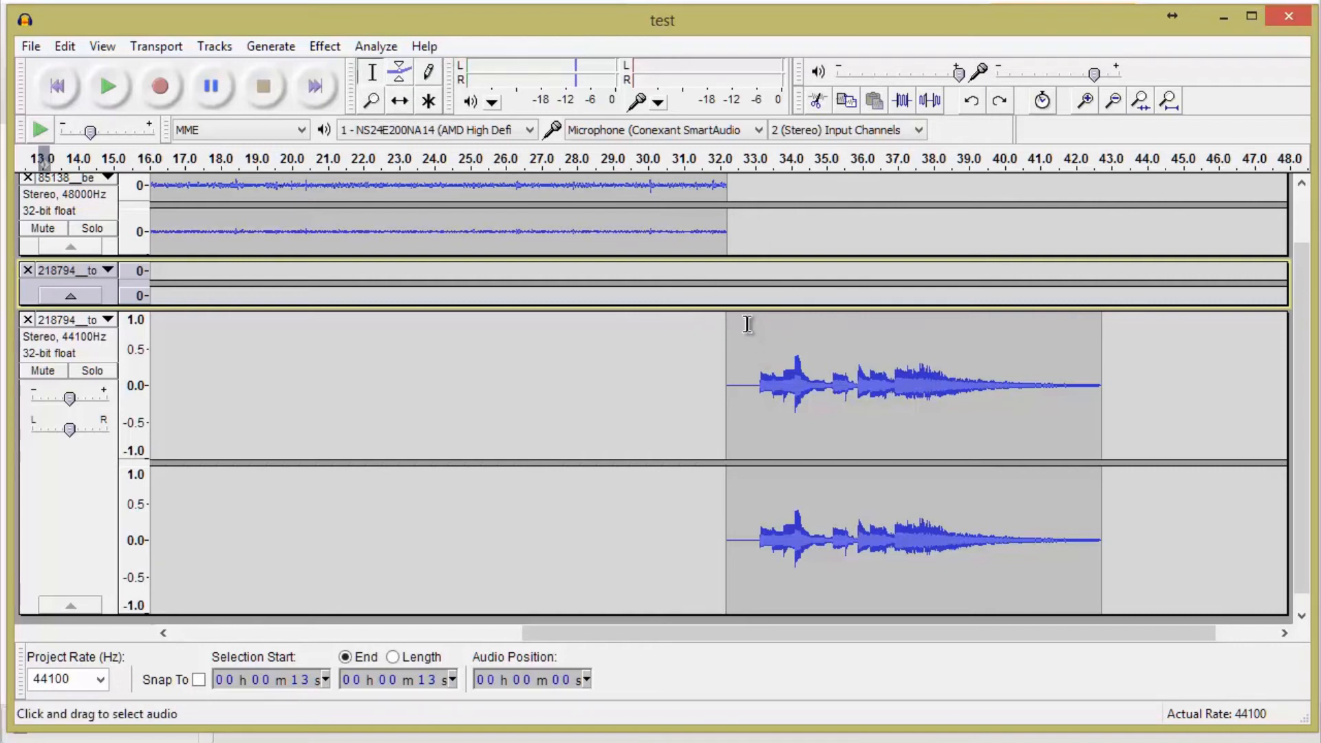
# - Delete the closing music clip's silent first second and, after previewing it, its faint tail from about 39 seconds onward
pyautogui.moveTo(727, 322); pyautogui.dragTo(764, 334)
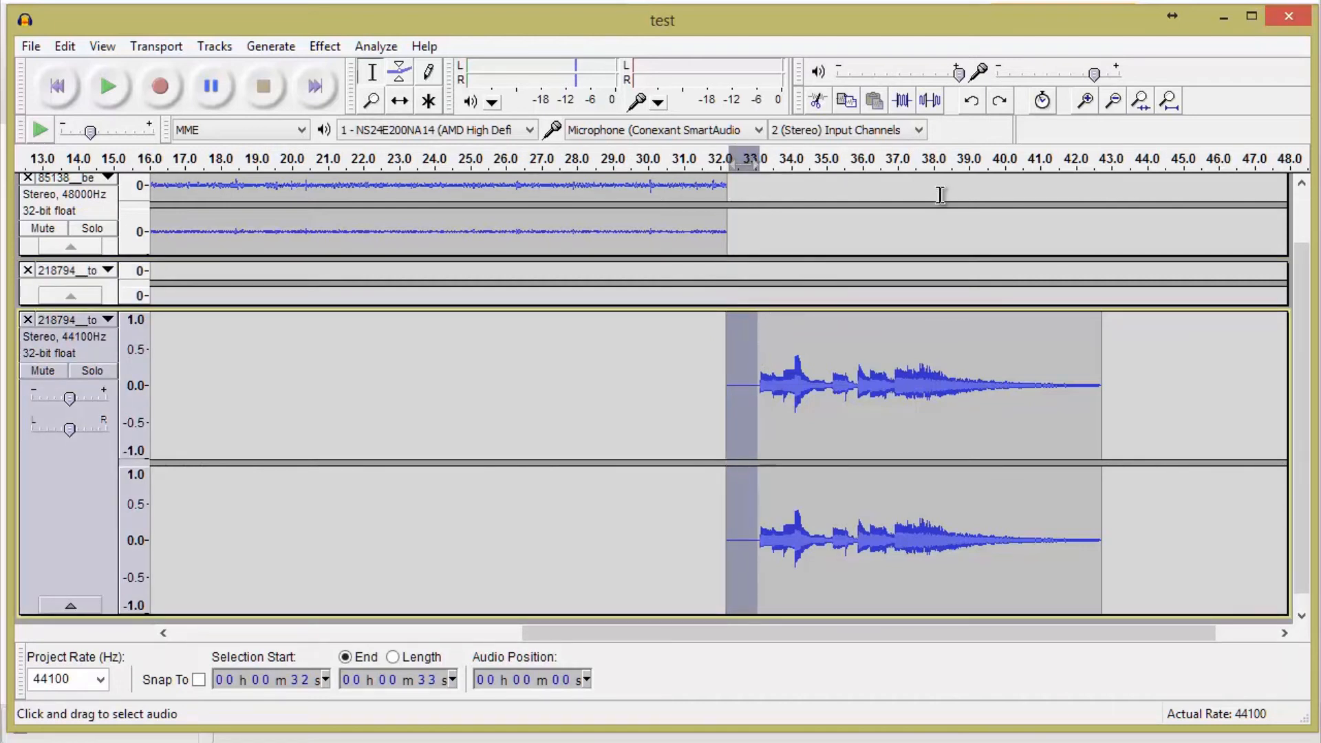
pyautogui.press('Delete')
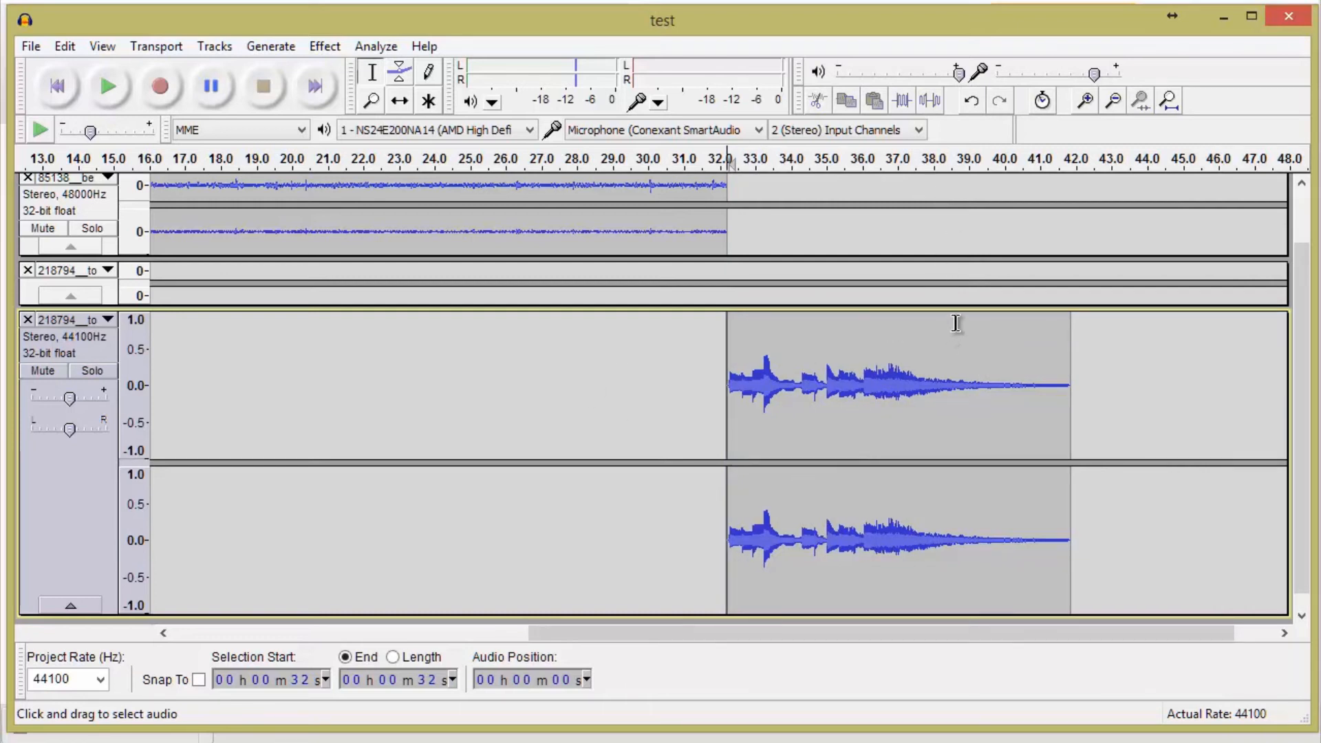
pyautogui.moveTo(960, 316); pyautogui.dragTo(1084, 334)
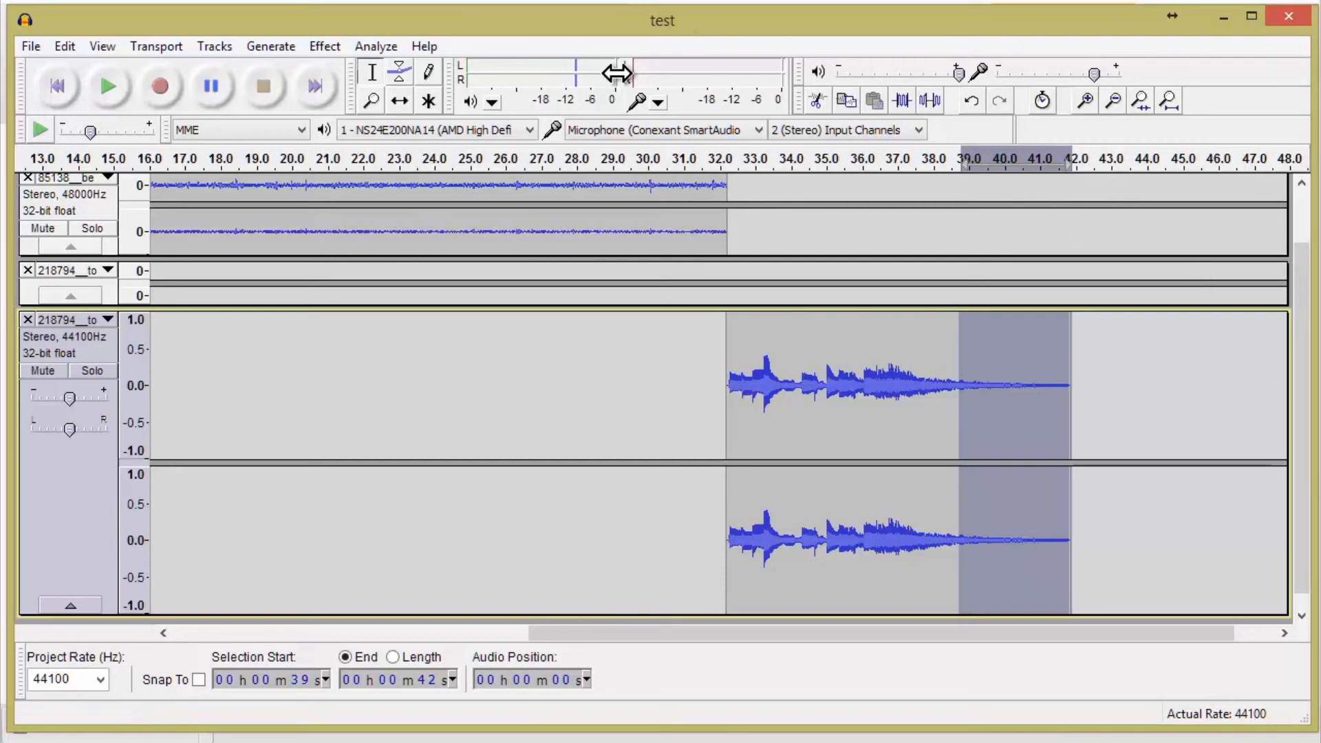
pyautogui.click(113, 90)
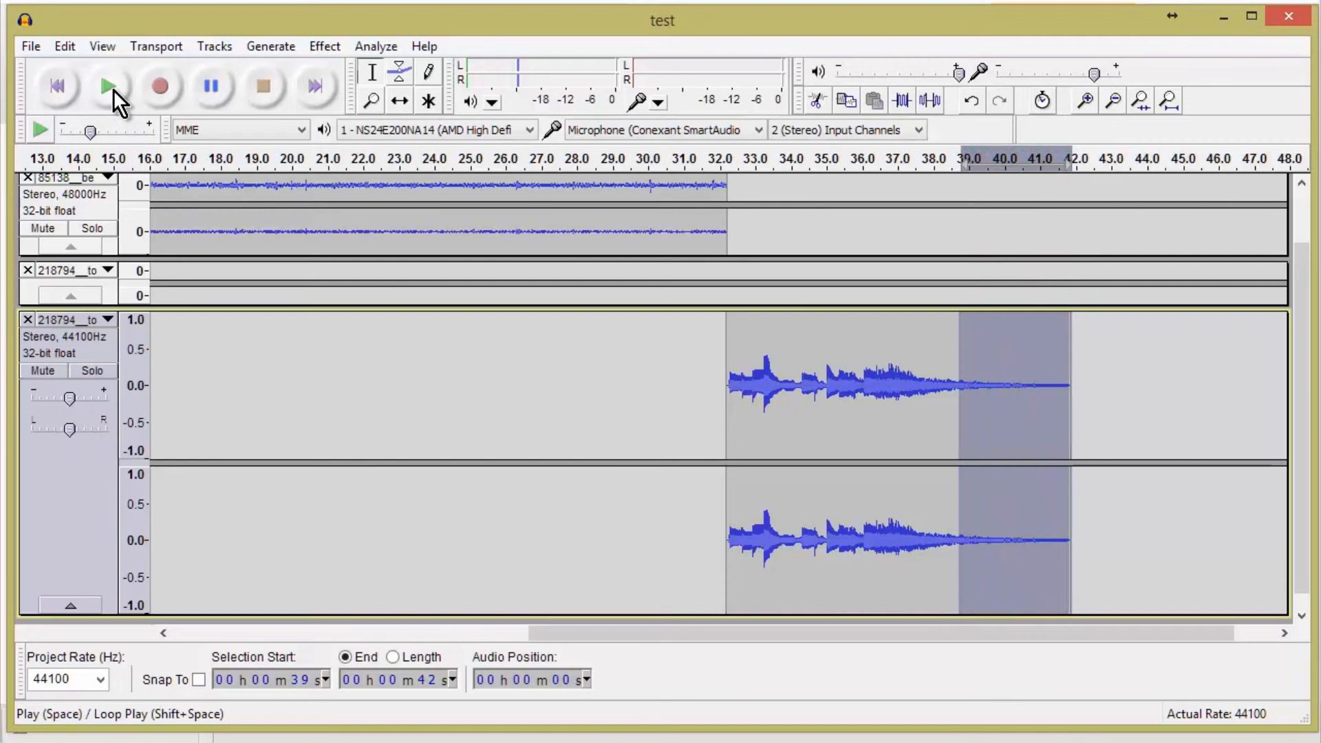
pyautogui.press('Delete')
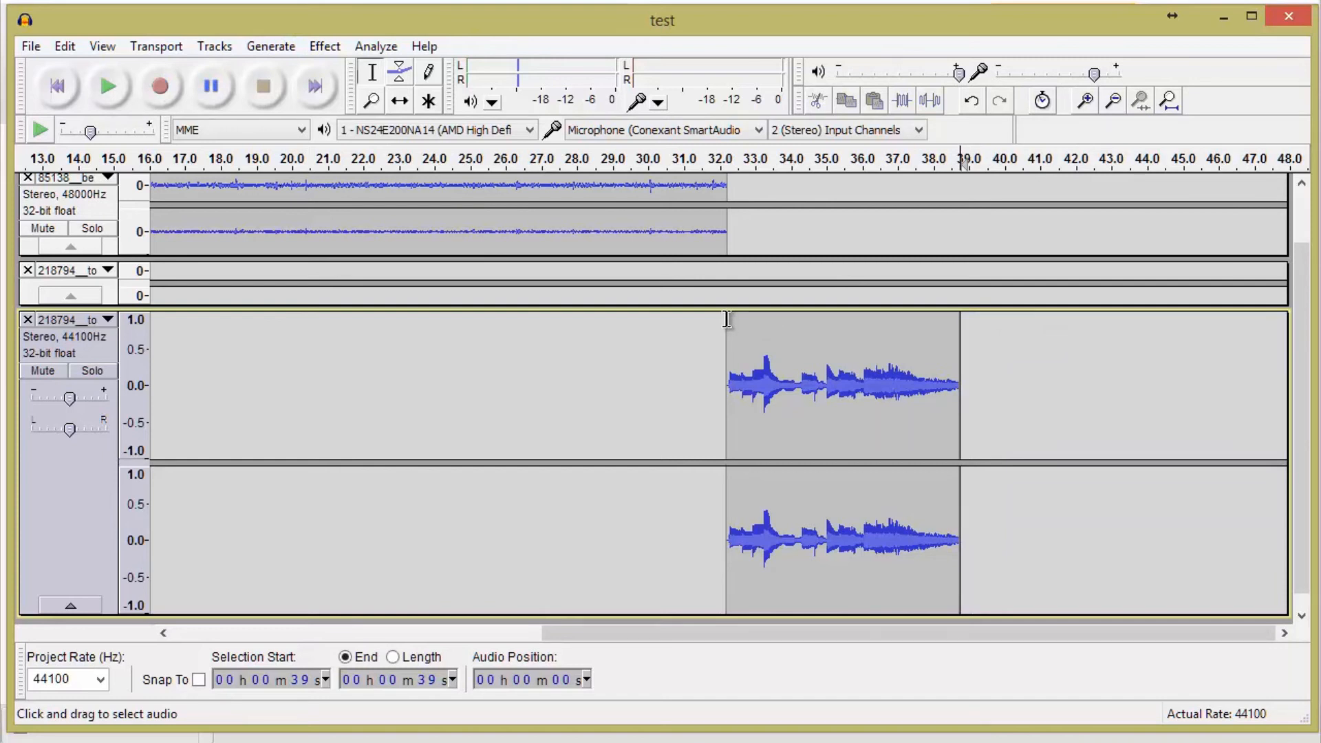
# - Apply the Fade Out effect to the whole closing music clip and play it back
pyautogui.moveTo(727, 320); pyautogui.dragTo(958, 330)
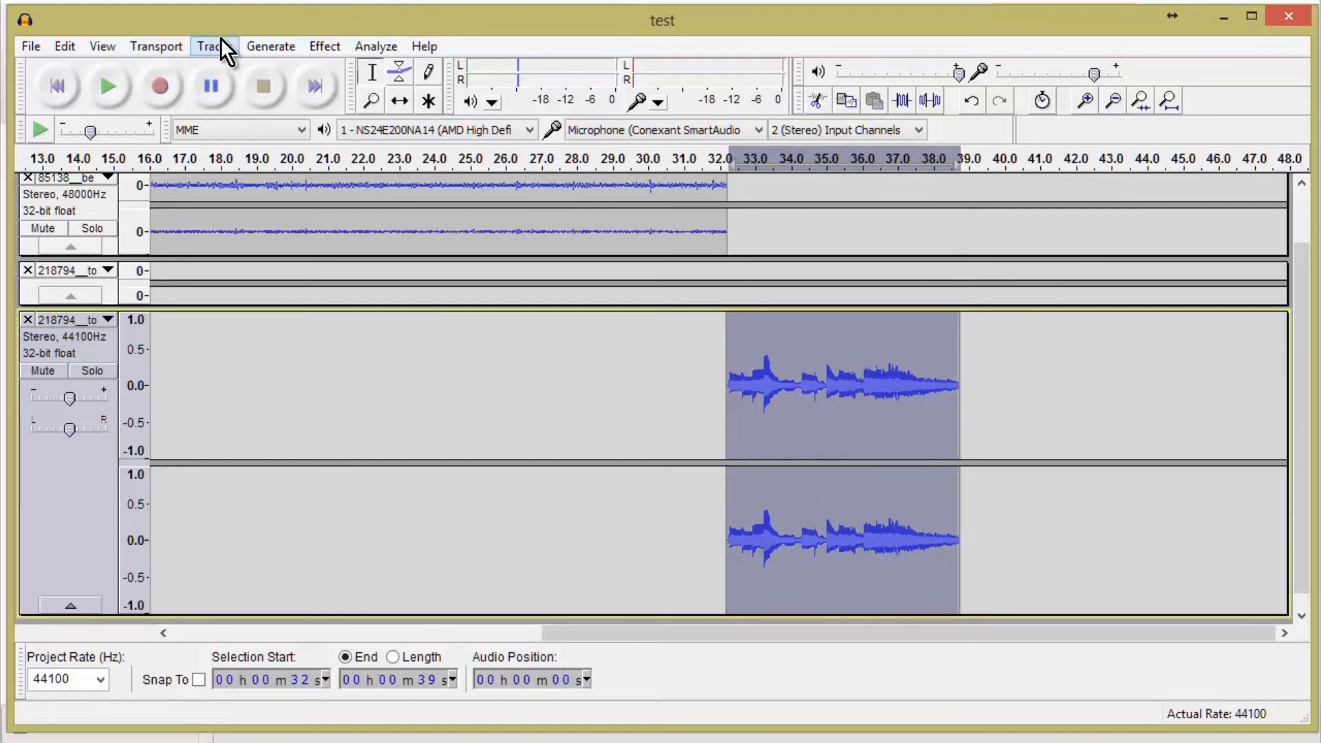
pyautogui.click(324, 41)
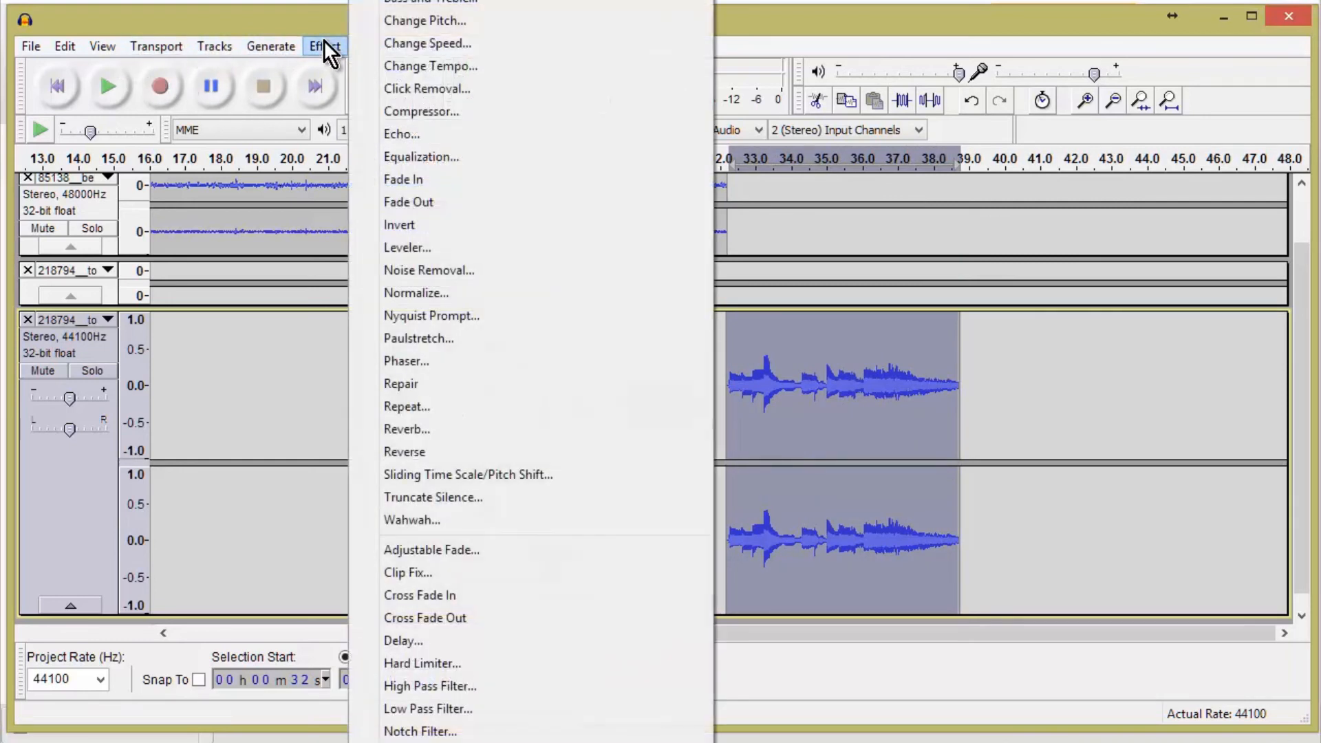
pyautogui.click(461, 200)
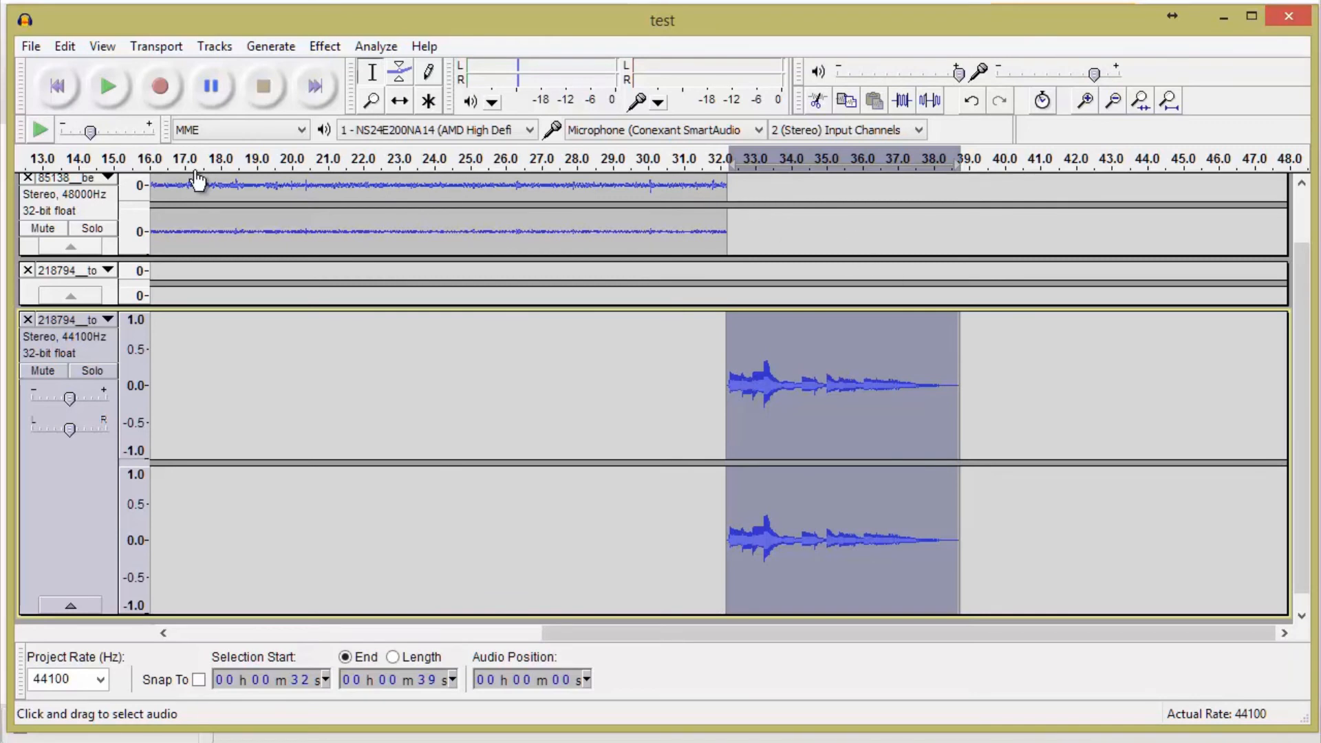
pyautogui.click(109, 84)
# - Save the project and look over the timeline from the intro music to the closing music
pyautogui.click(28, 47)
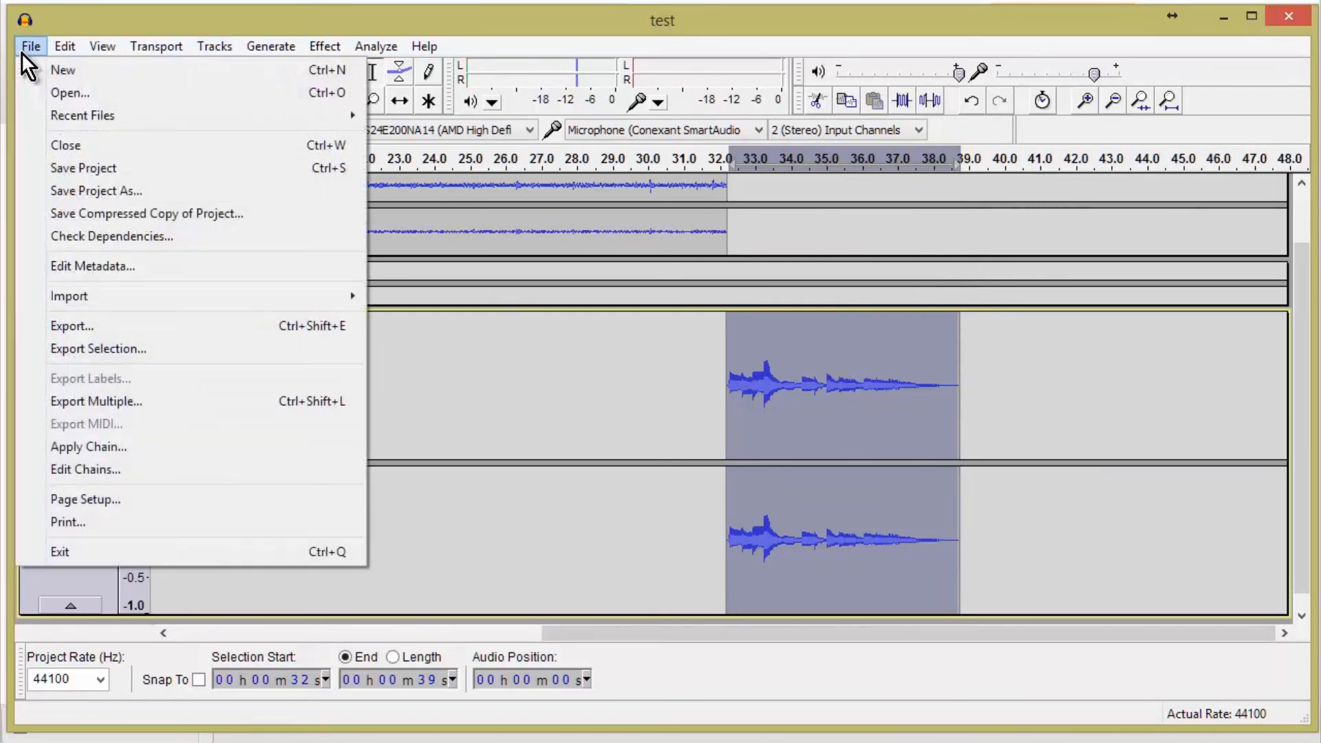
pyautogui.click(98, 168)
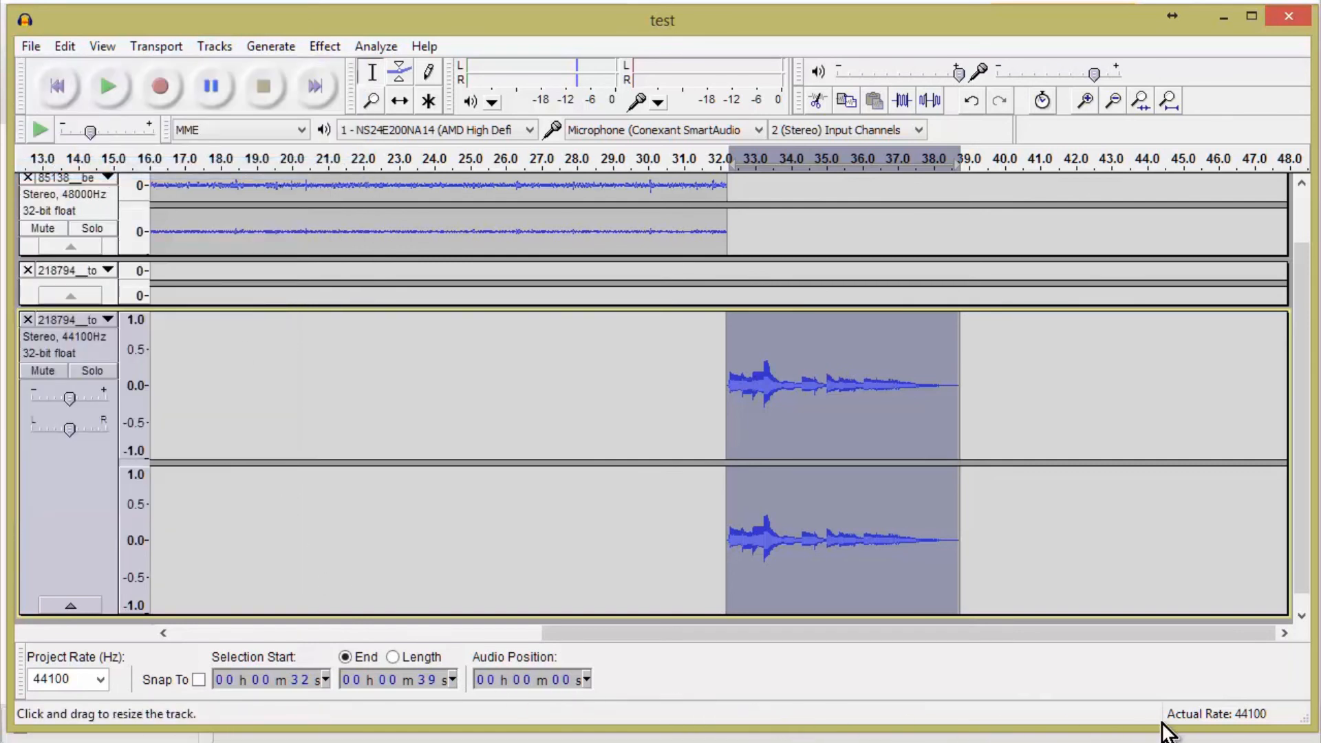
pyautogui.moveTo(1186, 633); pyautogui.dragTo(487, 276)
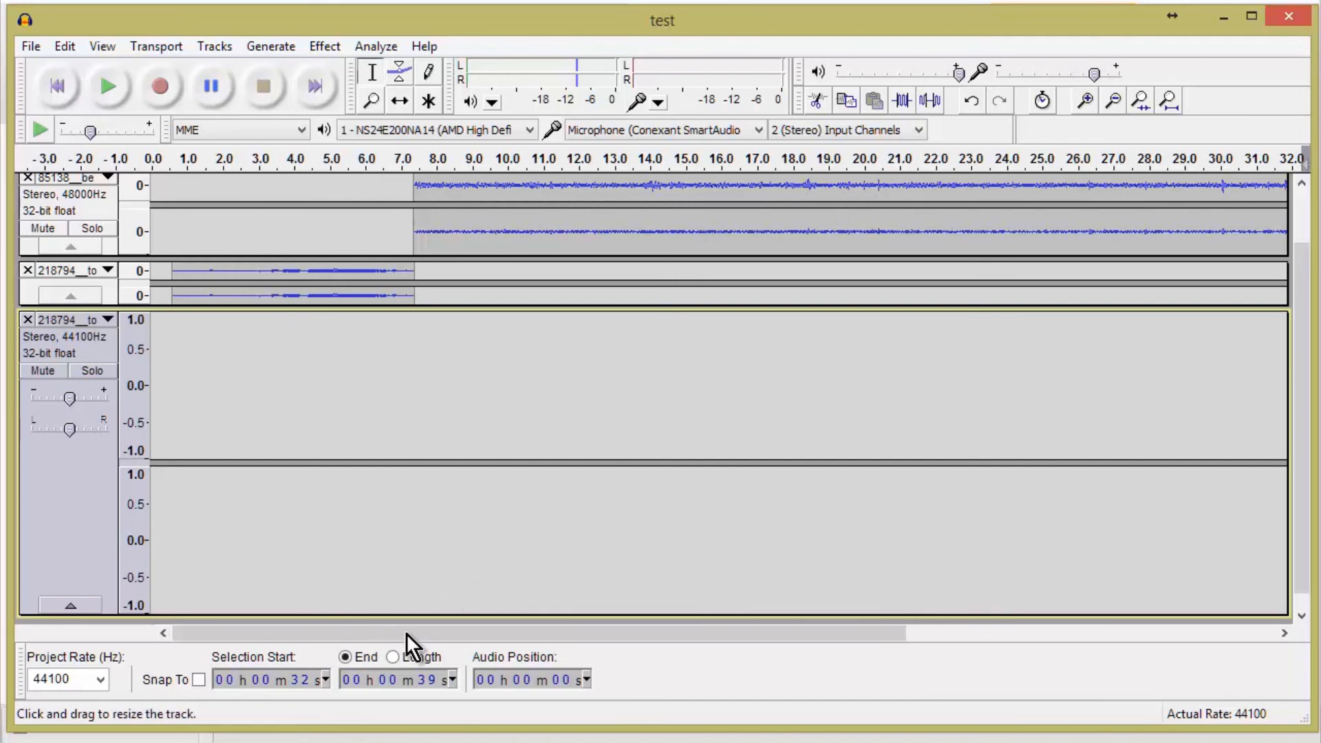
pyautogui.moveTo(413, 633); pyautogui.dragTo(1023, 657)
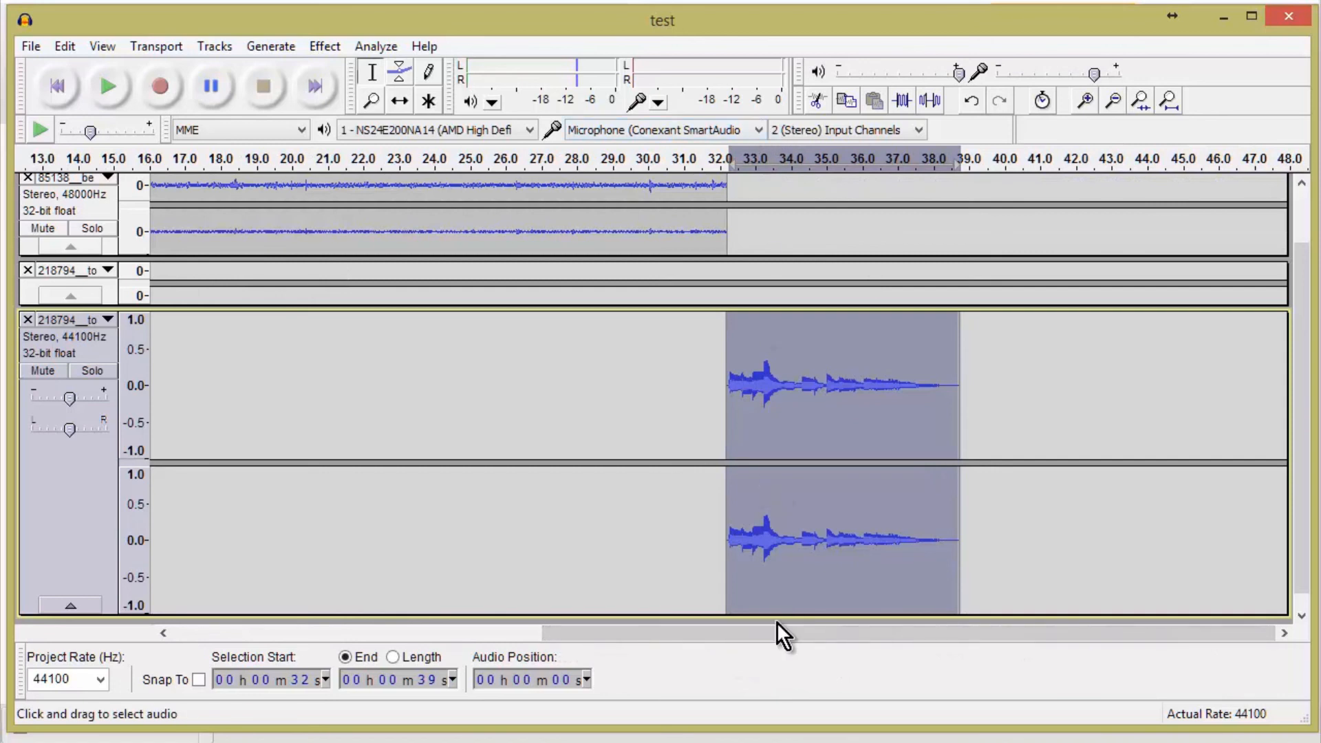